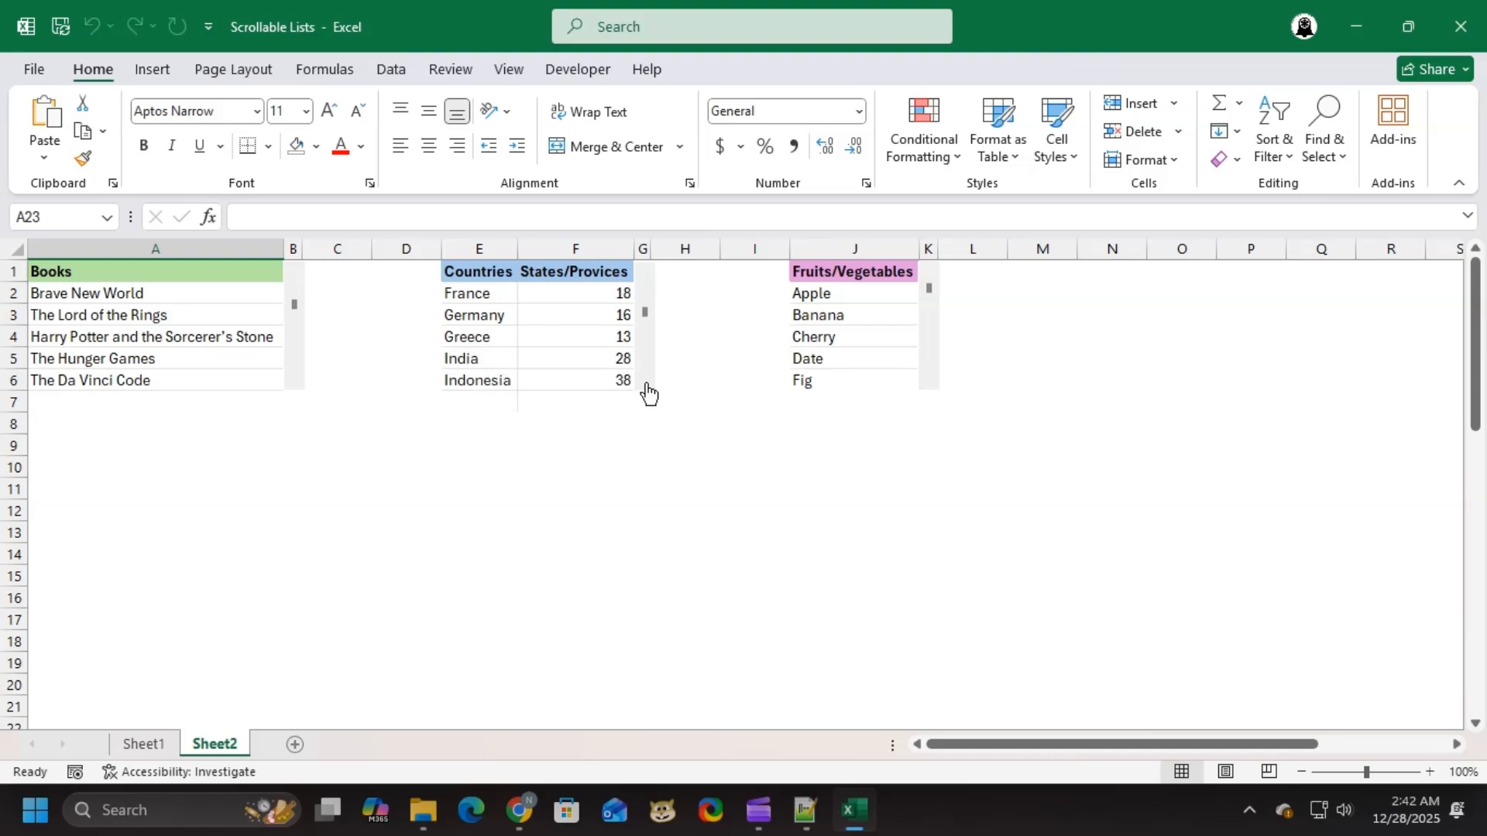
# Step: Demonstrate the finished Countries and Fruits/Vegetables lists by moving down their entries, and move partway back up in Fruits/Vegetables
pyautogui.click(647, 389)
pyautogui.click(930, 389)
pyautogui.click(929, 389)
pyautogui.click(929, 389)
pyautogui.click(929, 389)
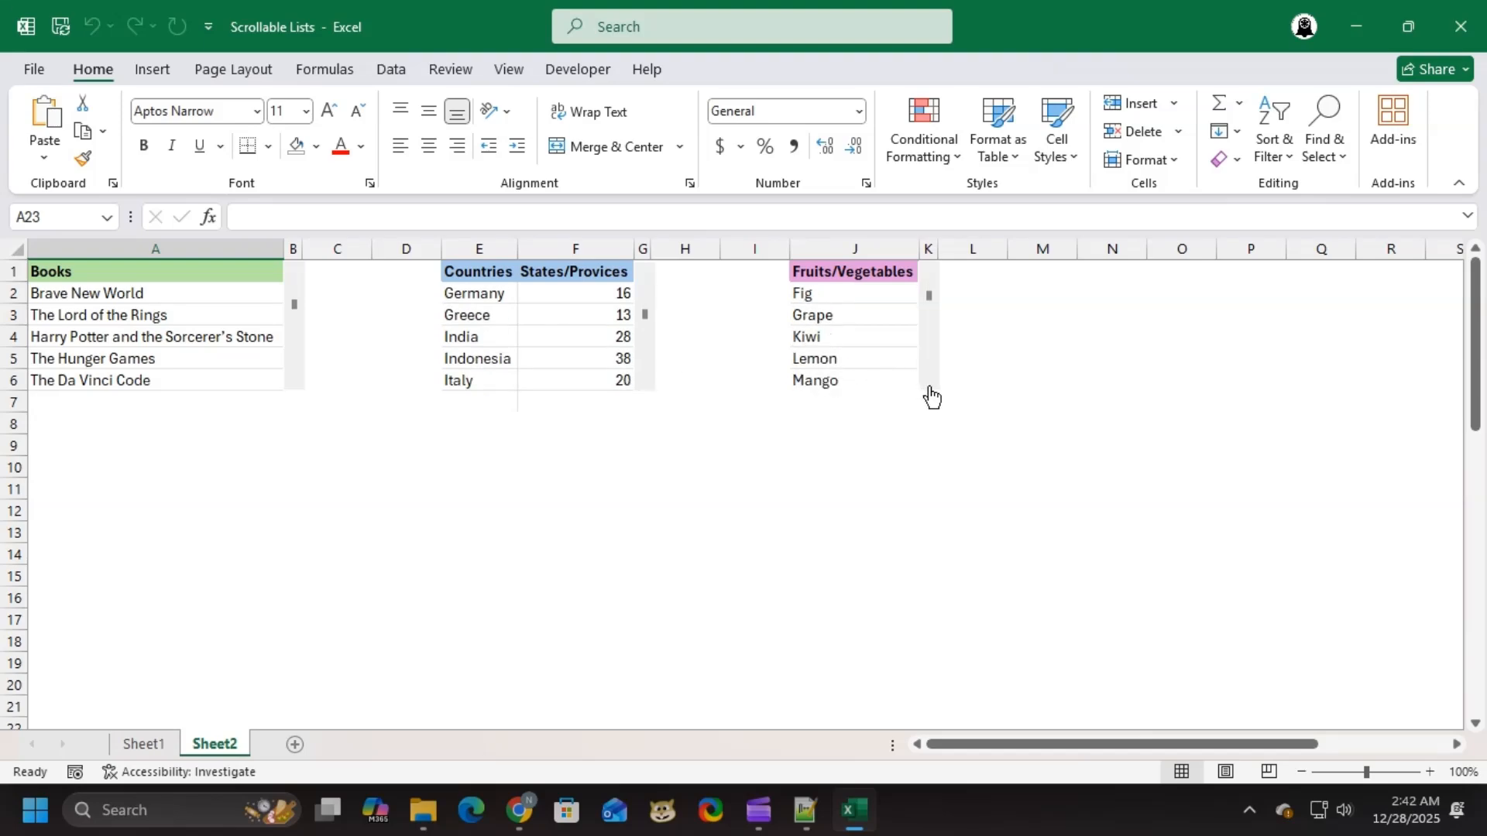
pyautogui.click(929, 389)
pyautogui.click(930, 389)
pyautogui.click(929, 389)
pyautogui.click(929, 389)
pyautogui.click(930, 275)
pyautogui.click(929, 276)
pyautogui.click(929, 276)
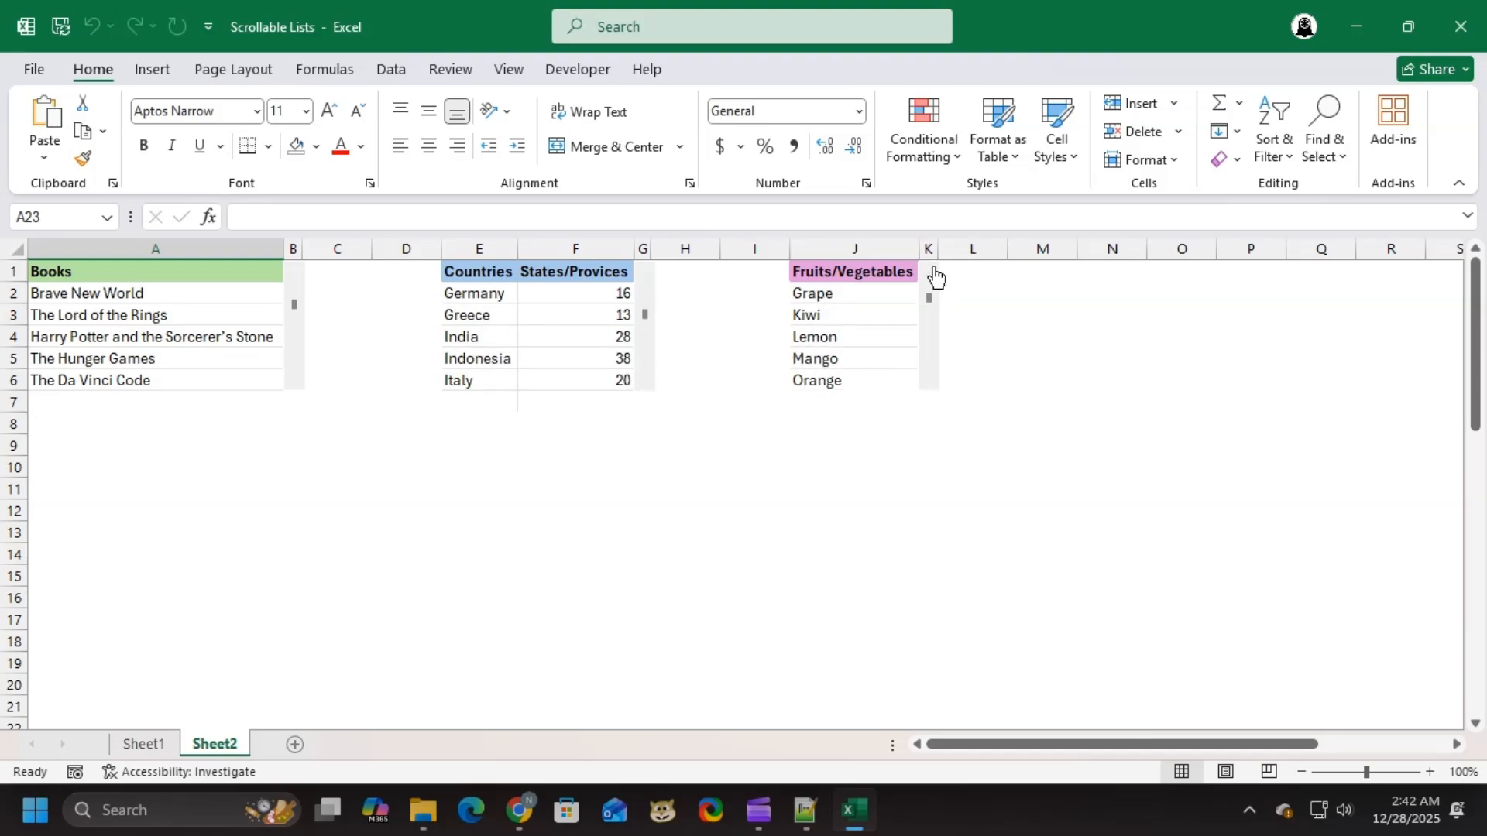
pyautogui.click(929, 275)
pyautogui.click(929, 276)
# Step: Move back up through the entries of the Countries list and the Books list to check their scroll bars
pyautogui.click(646, 276)
pyautogui.click(646, 275)
pyautogui.click(646, 276)
pyautogui.click(646, 277)
pyautogui.click(646, 278)
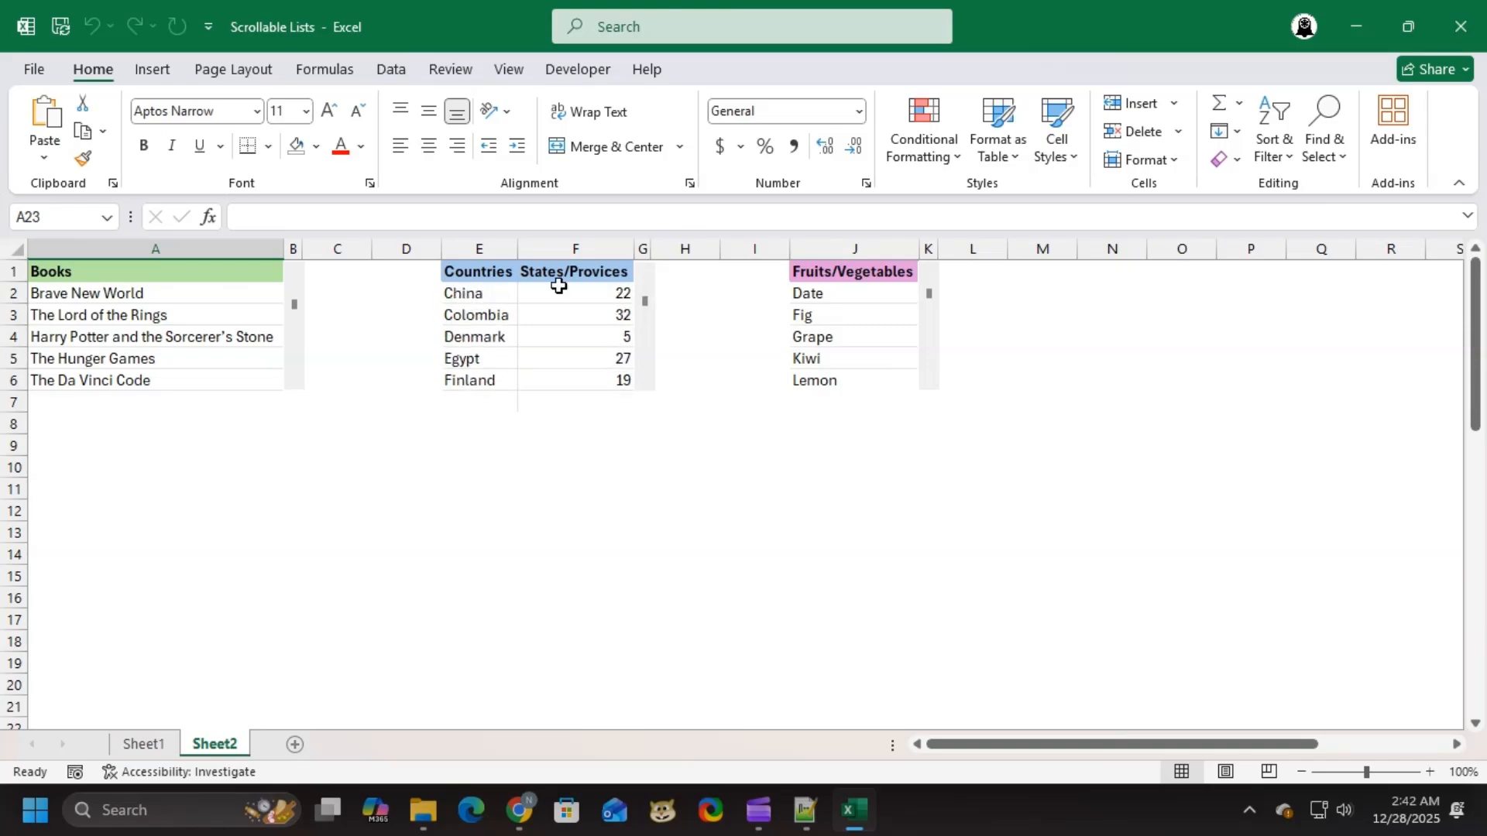
pyautogui.click(294, 277)
pyautogui.click(294, 277)
pyautogui.click(294, 277)
pyautogui.click(295, 277)
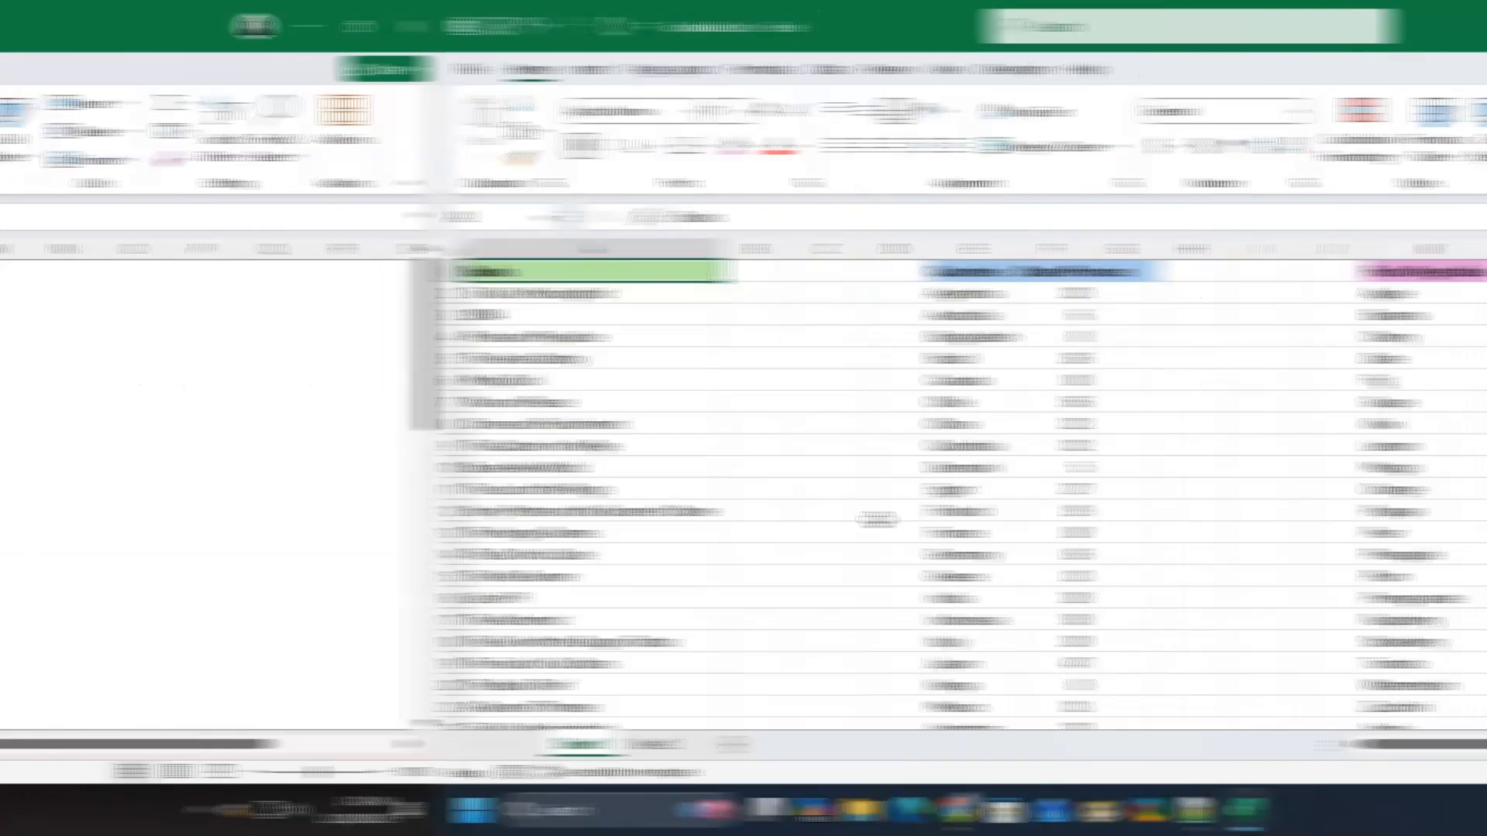
# Step: Copy the Books heading from cell A1 of Sheet1 into cell A1 of Sheet2
pyautogui.scroll(-2, 440, 520)
pyautogui.scroll(2, 440, 519)
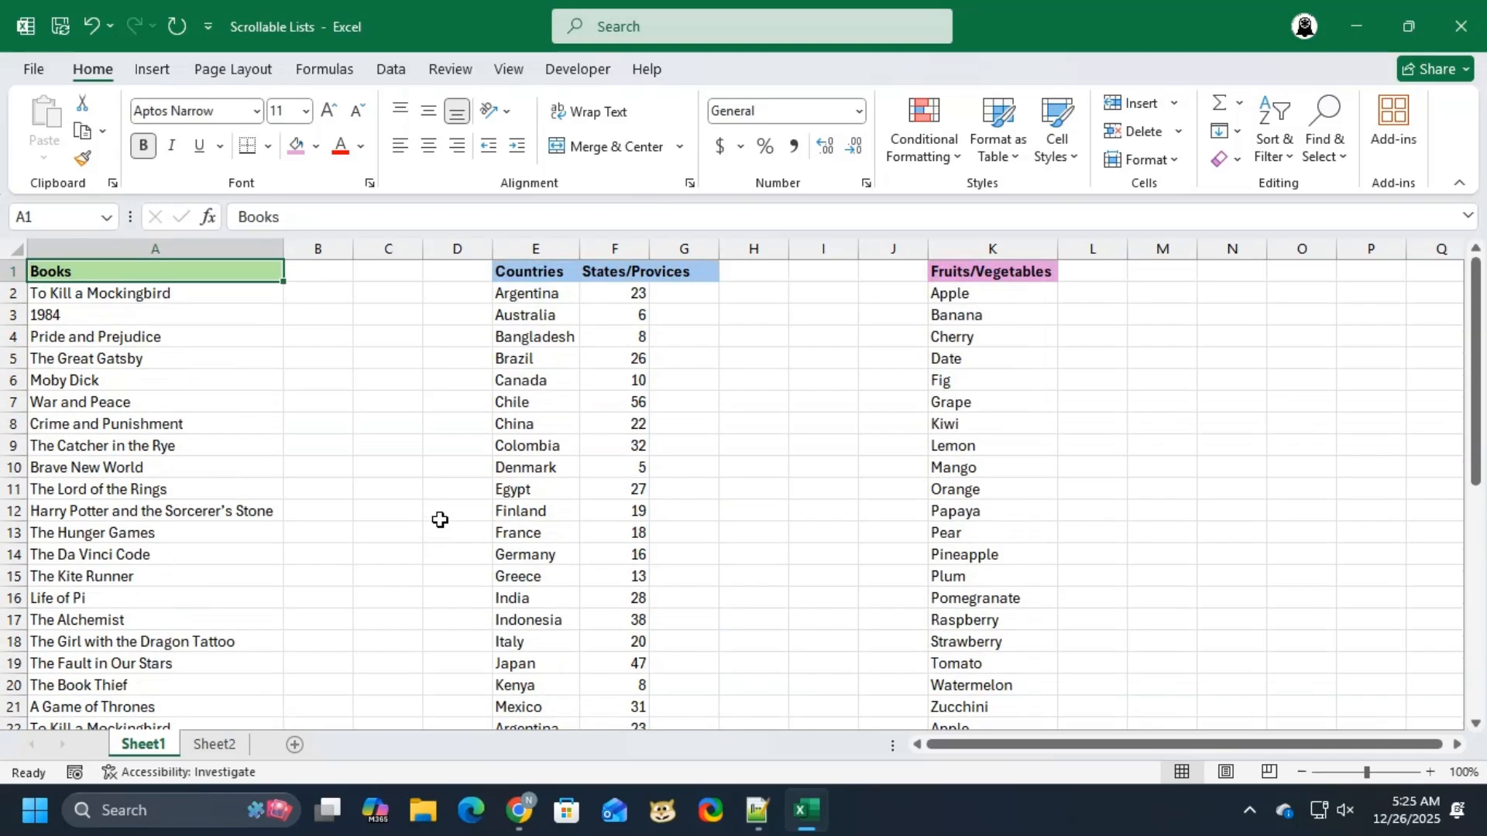
pyautogui.scroll(-5, 440, 519)
pyautogui.scroll(-5, 440, 520)
pyautogui.scroll(10, 440, 520)
pyautogui.click(133, 293)
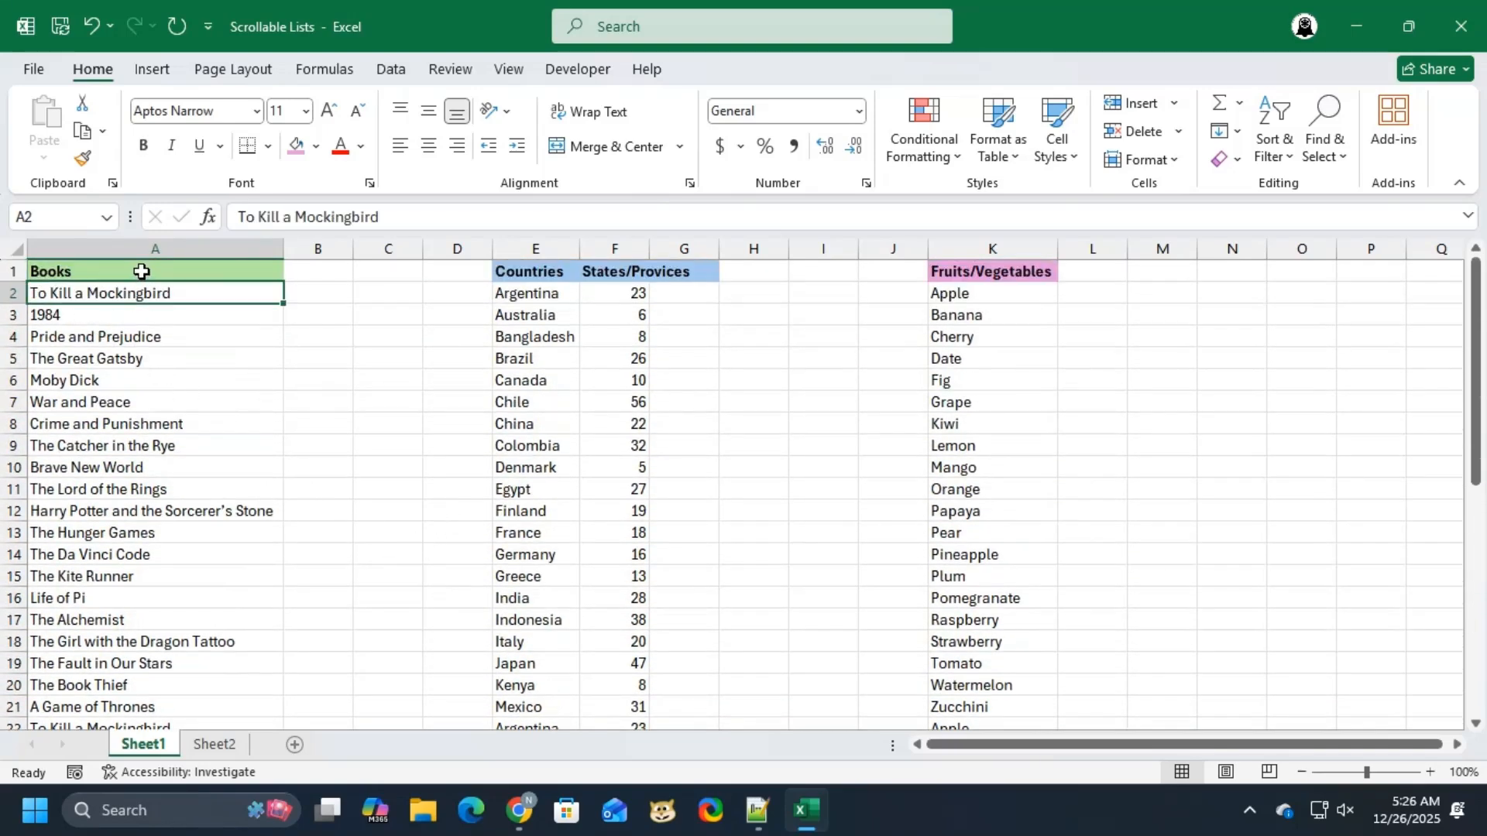
pyautogui.click(141, 272)
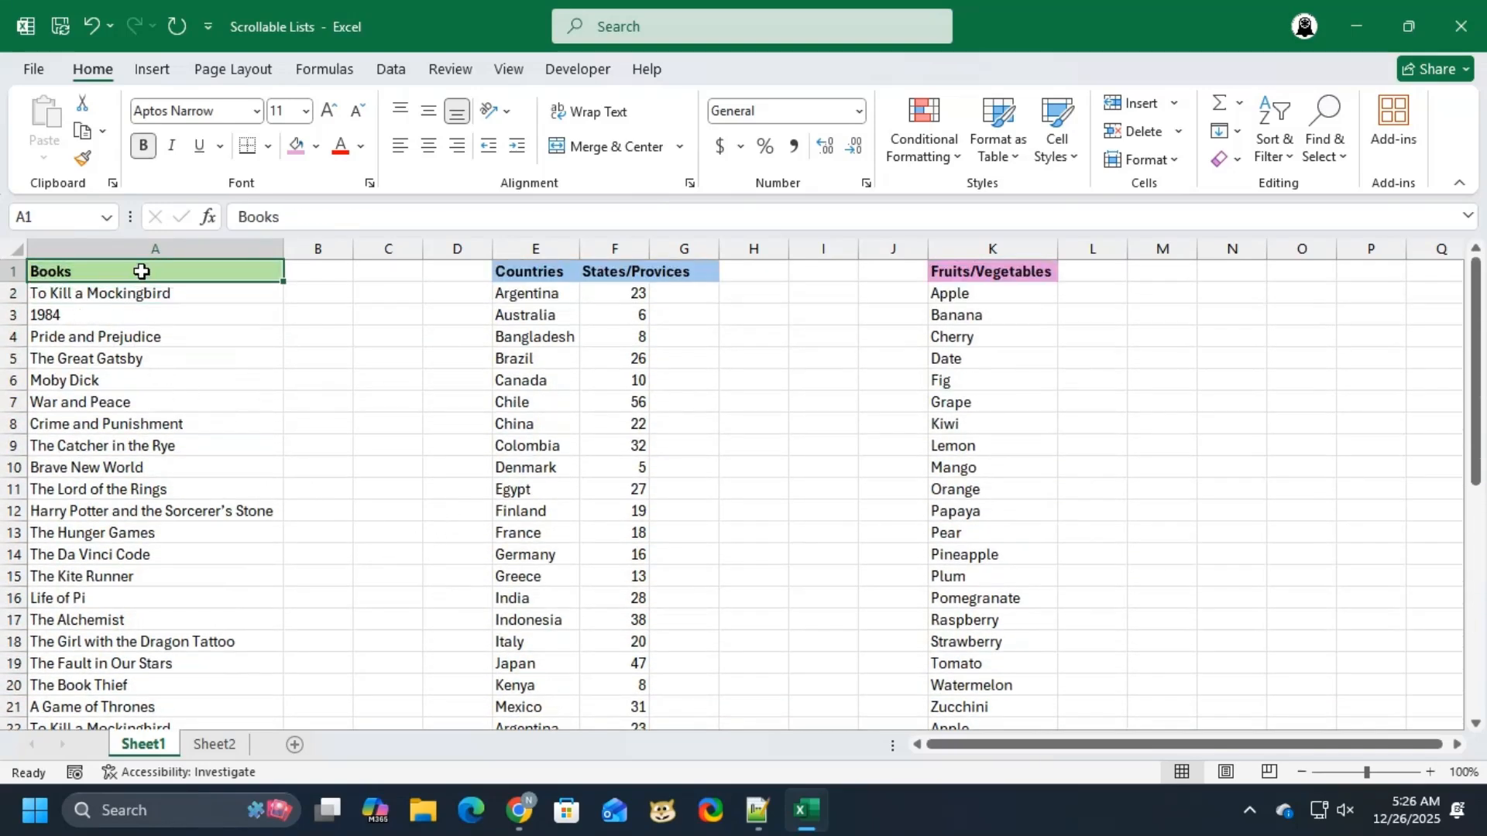
pyautogui.click(84, 132)
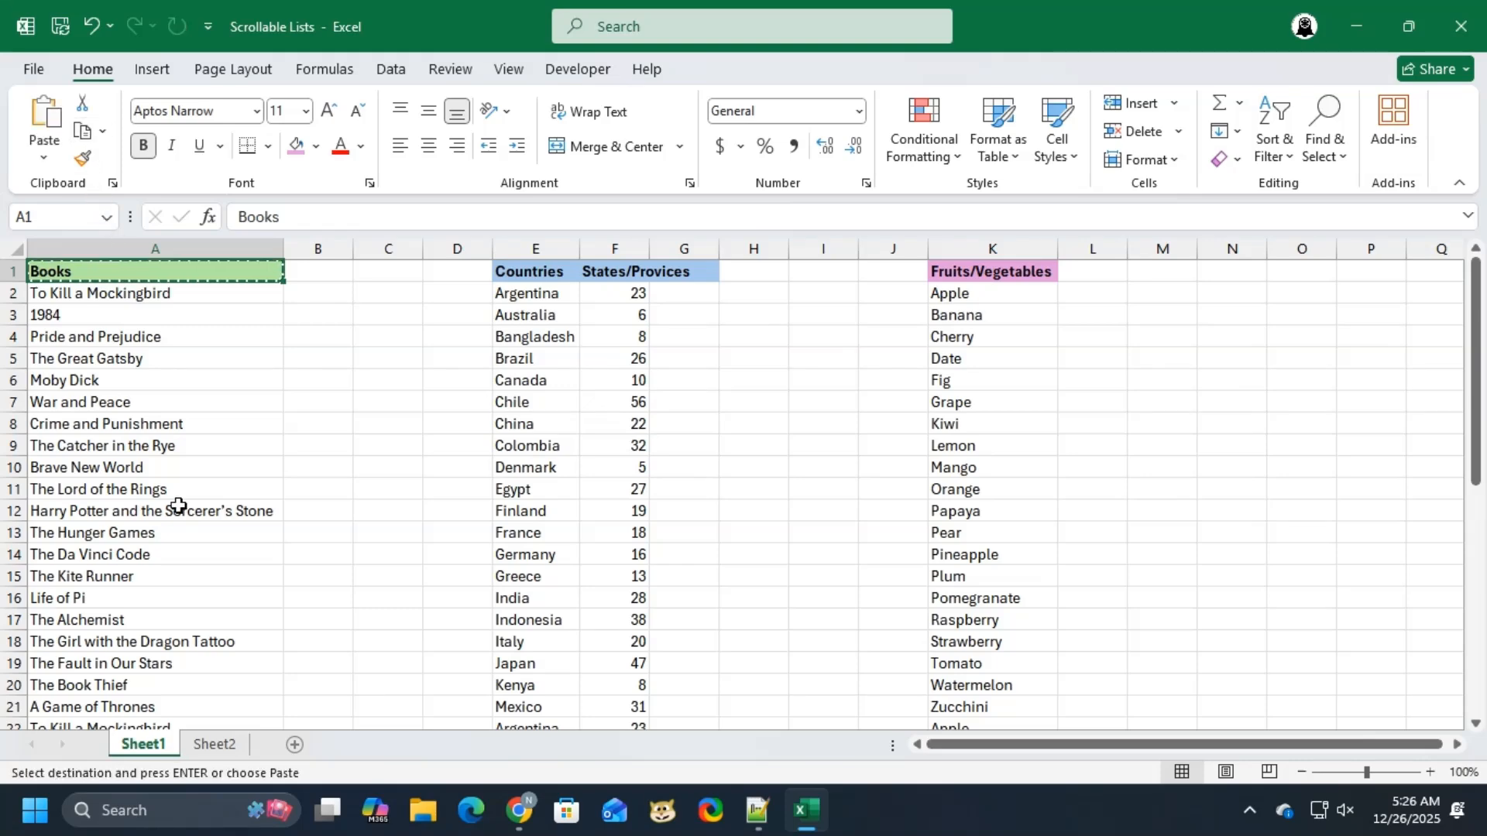
pyautogui.click(206, 748)
pyautogui.click(67, 267)
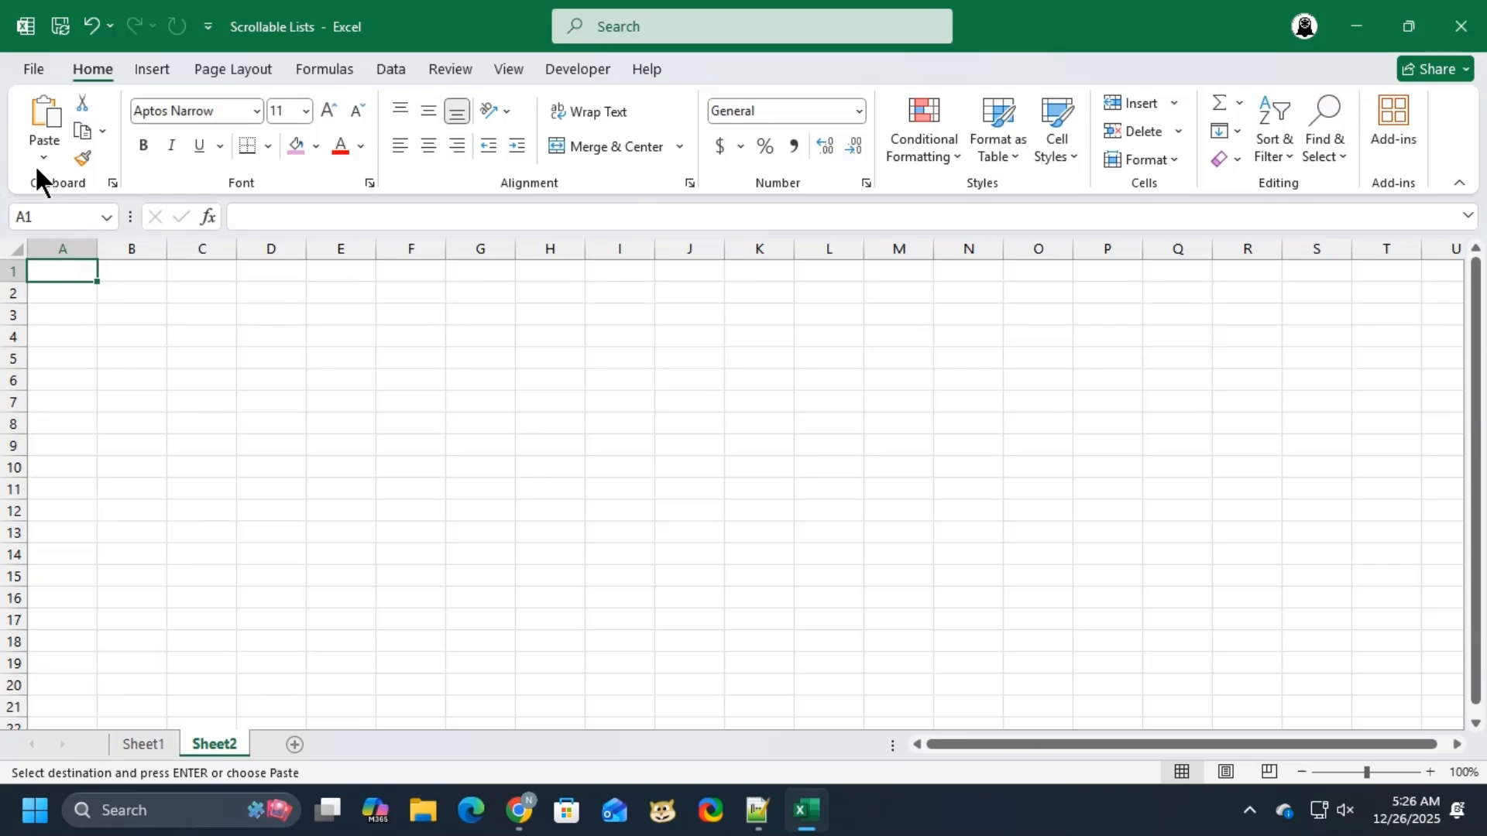
pyautogui.click(43, 124)
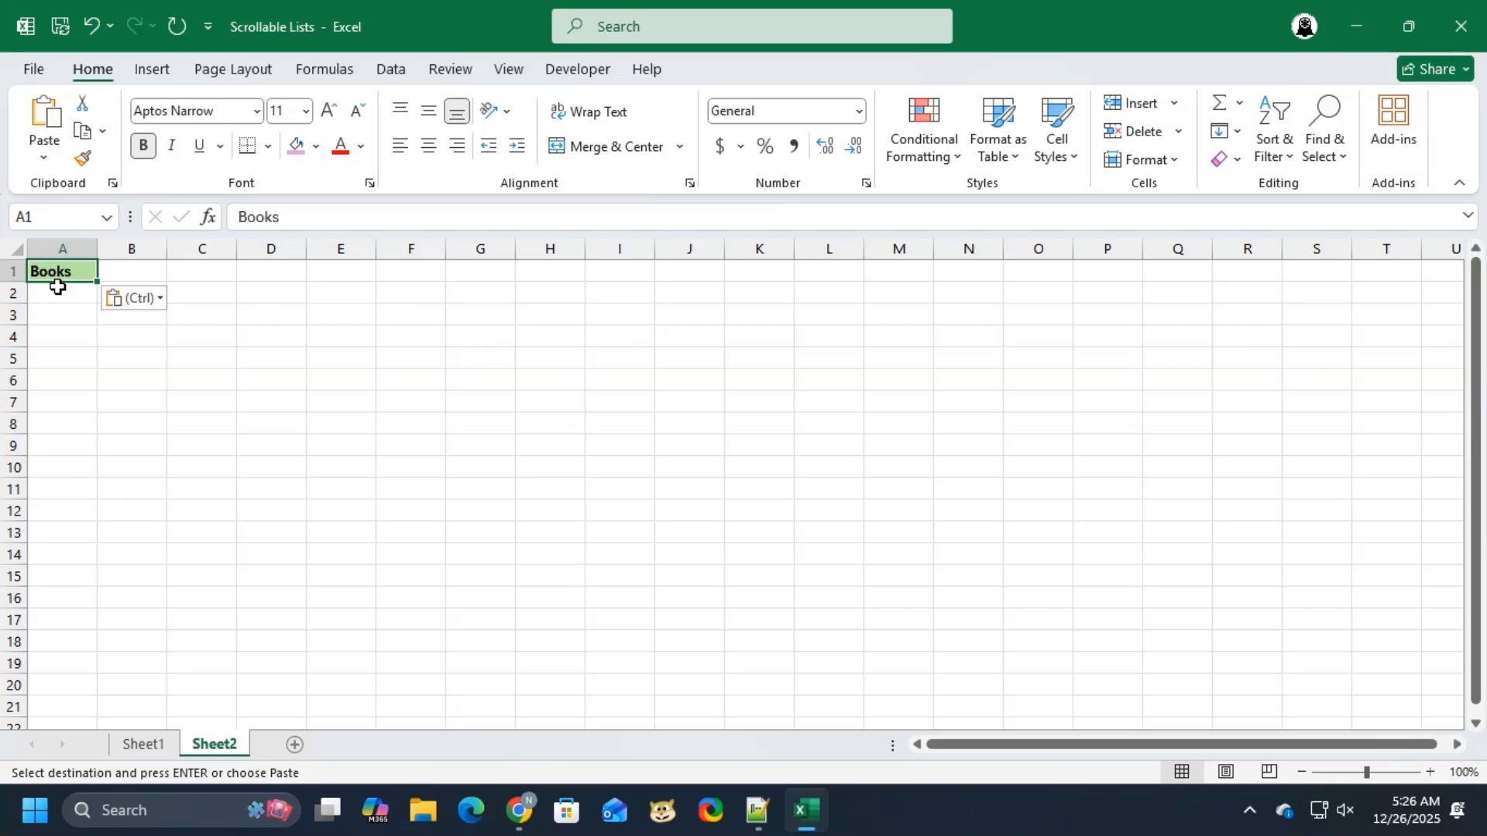
# Step: Enter =OFFSET(Sheet1!A2,$B$2,0) in cell A2 of Sheet2 and fit column A to its contents
pyautogui.click(57, 288)
pyautogui.write('=')
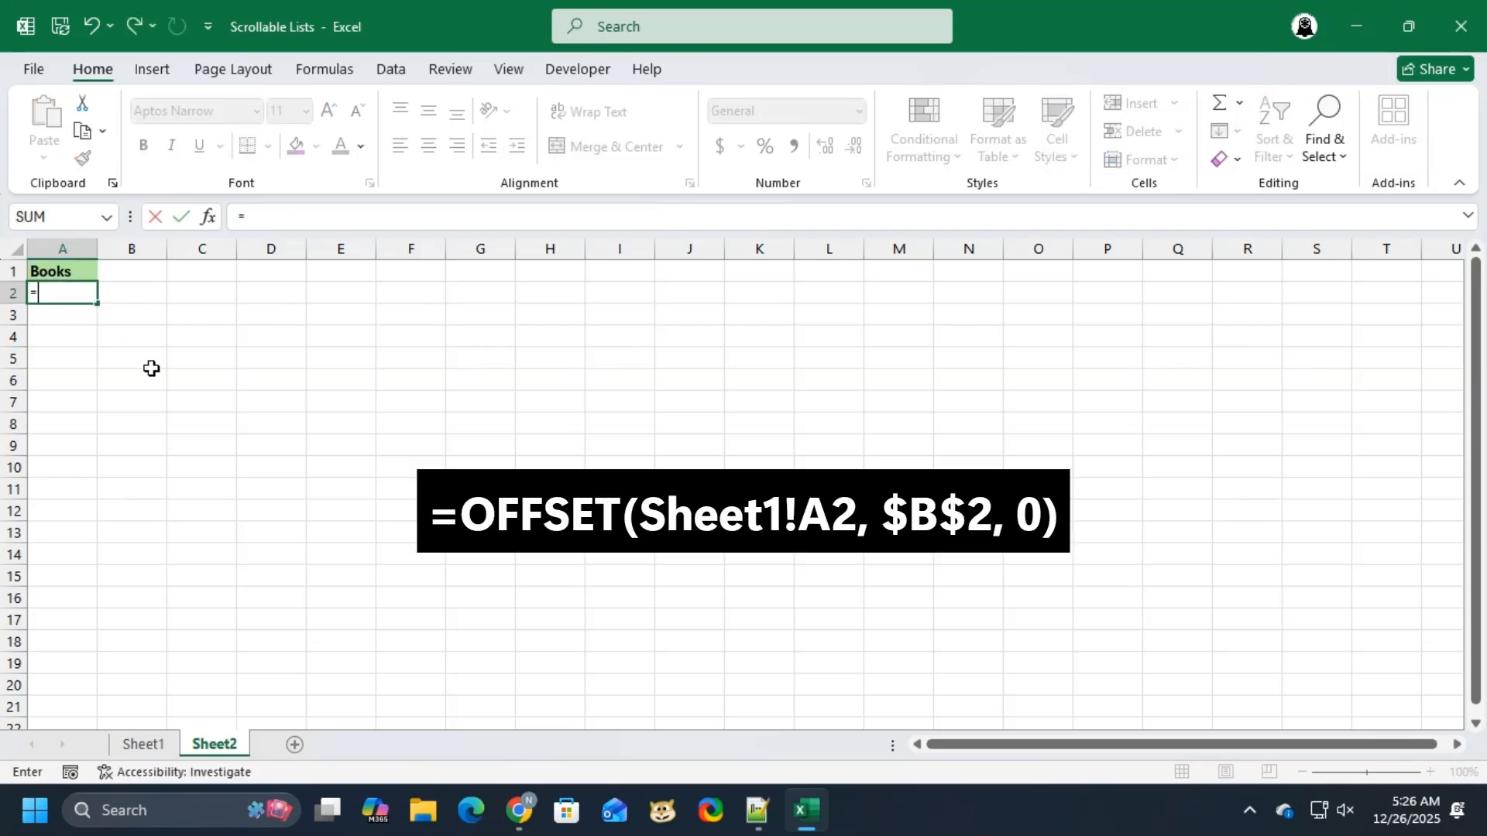
pyautogui.write('OFFSET(')
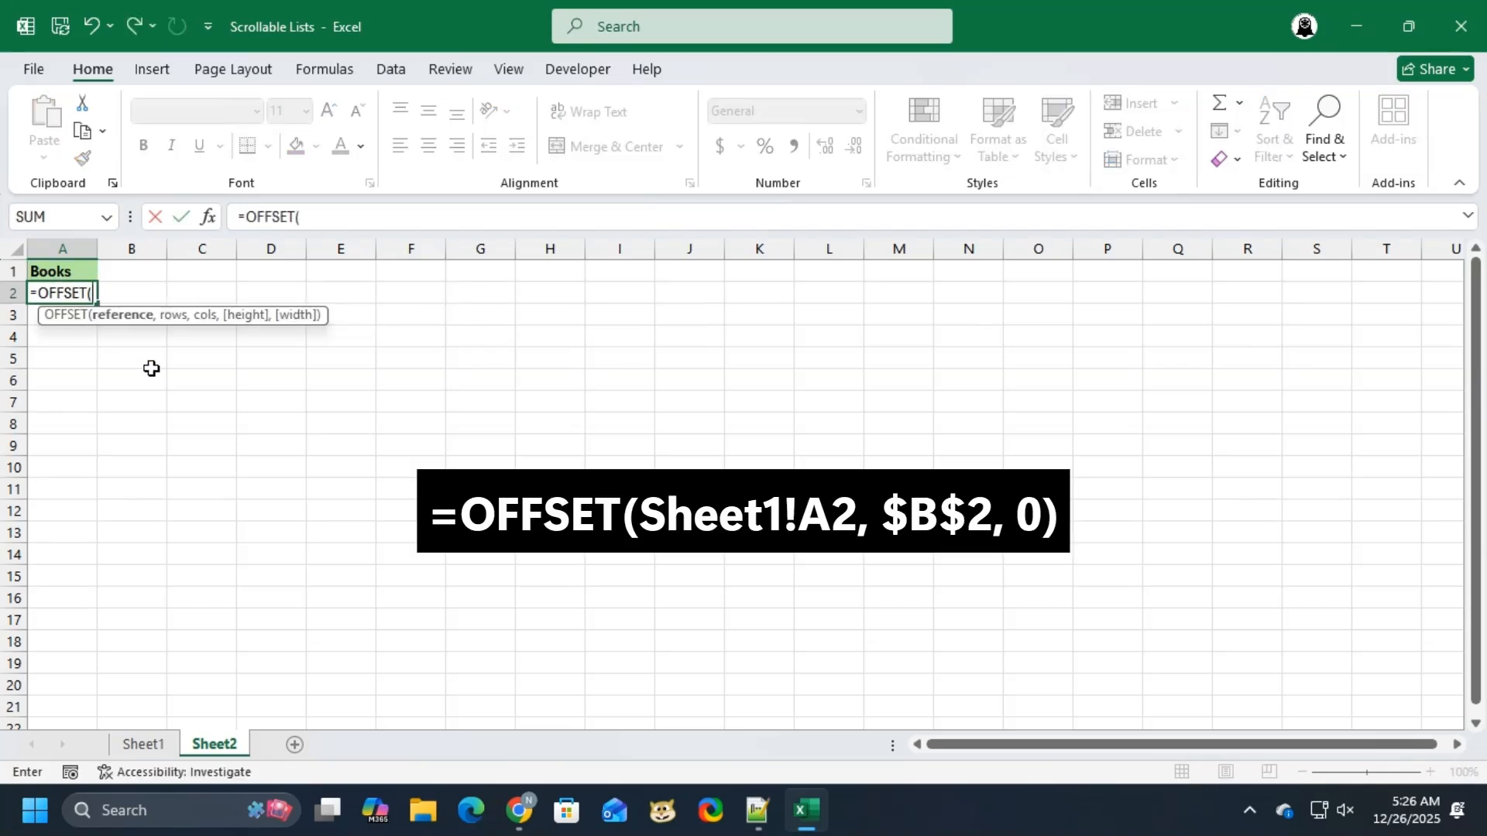
pyautogui.write('Sheet1')
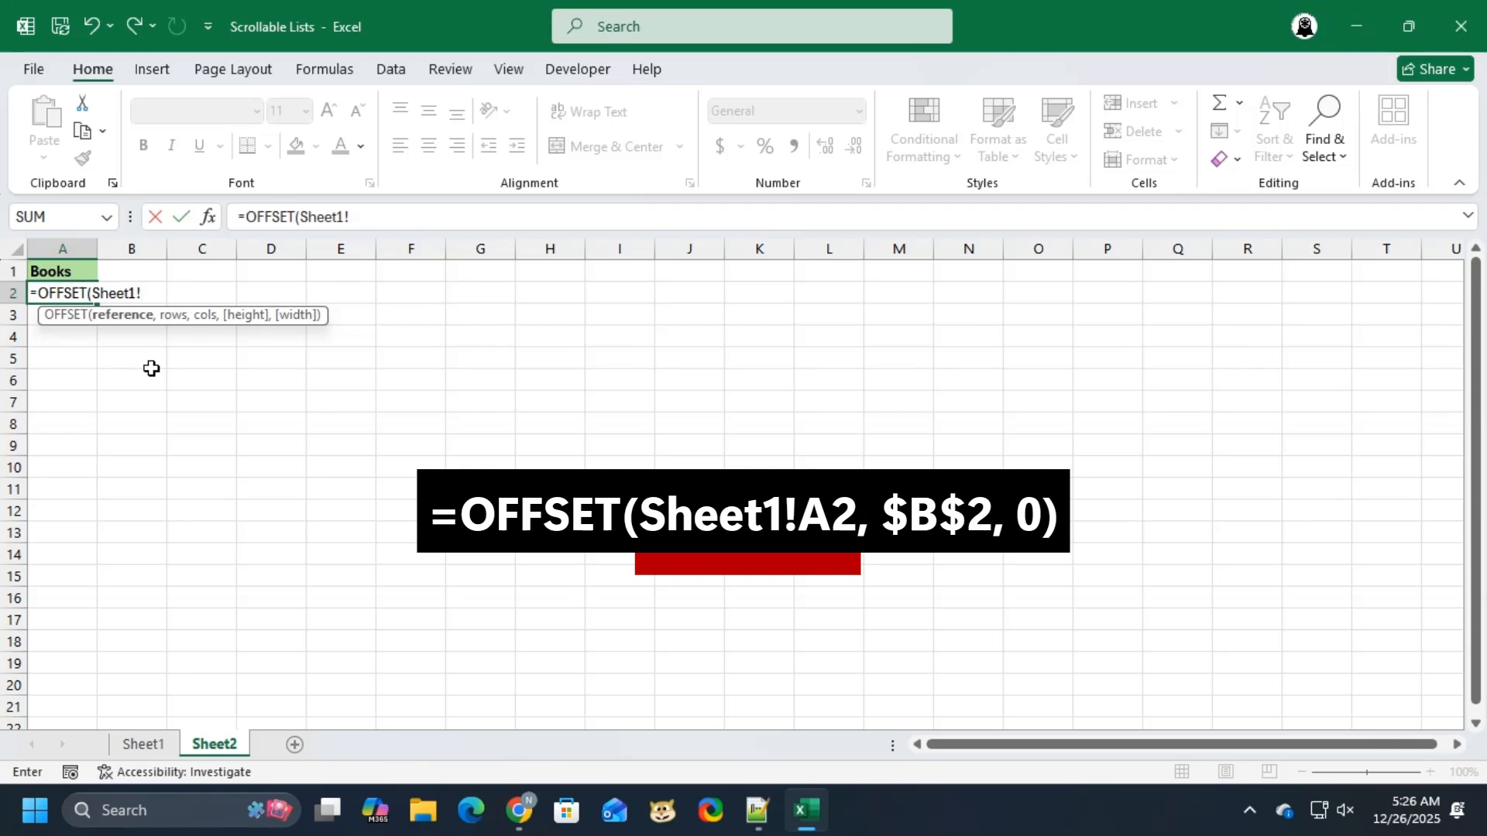
pyautogui.write('!A2,')
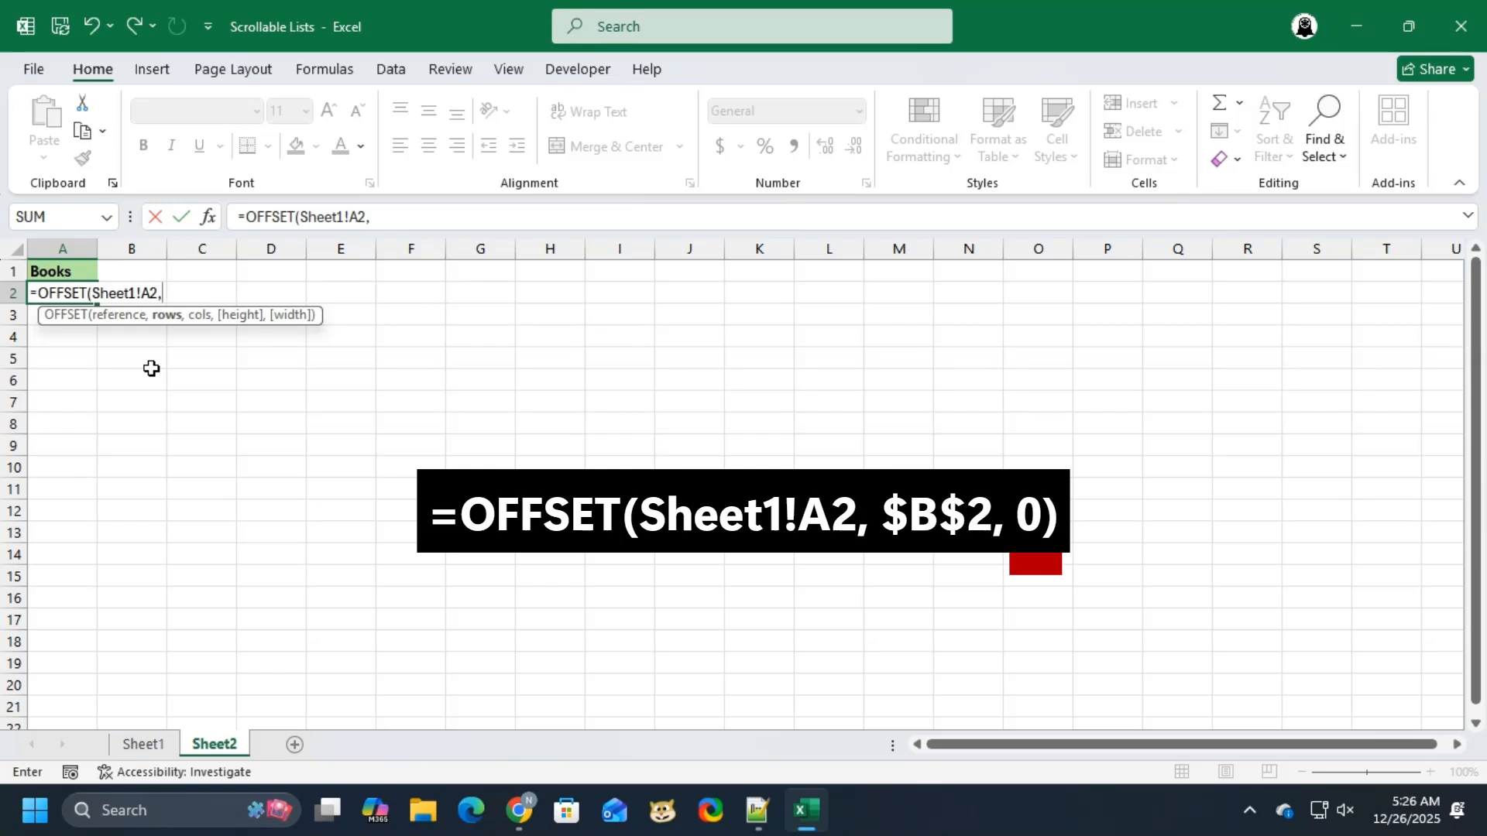
pyautogui.write('$B$2')
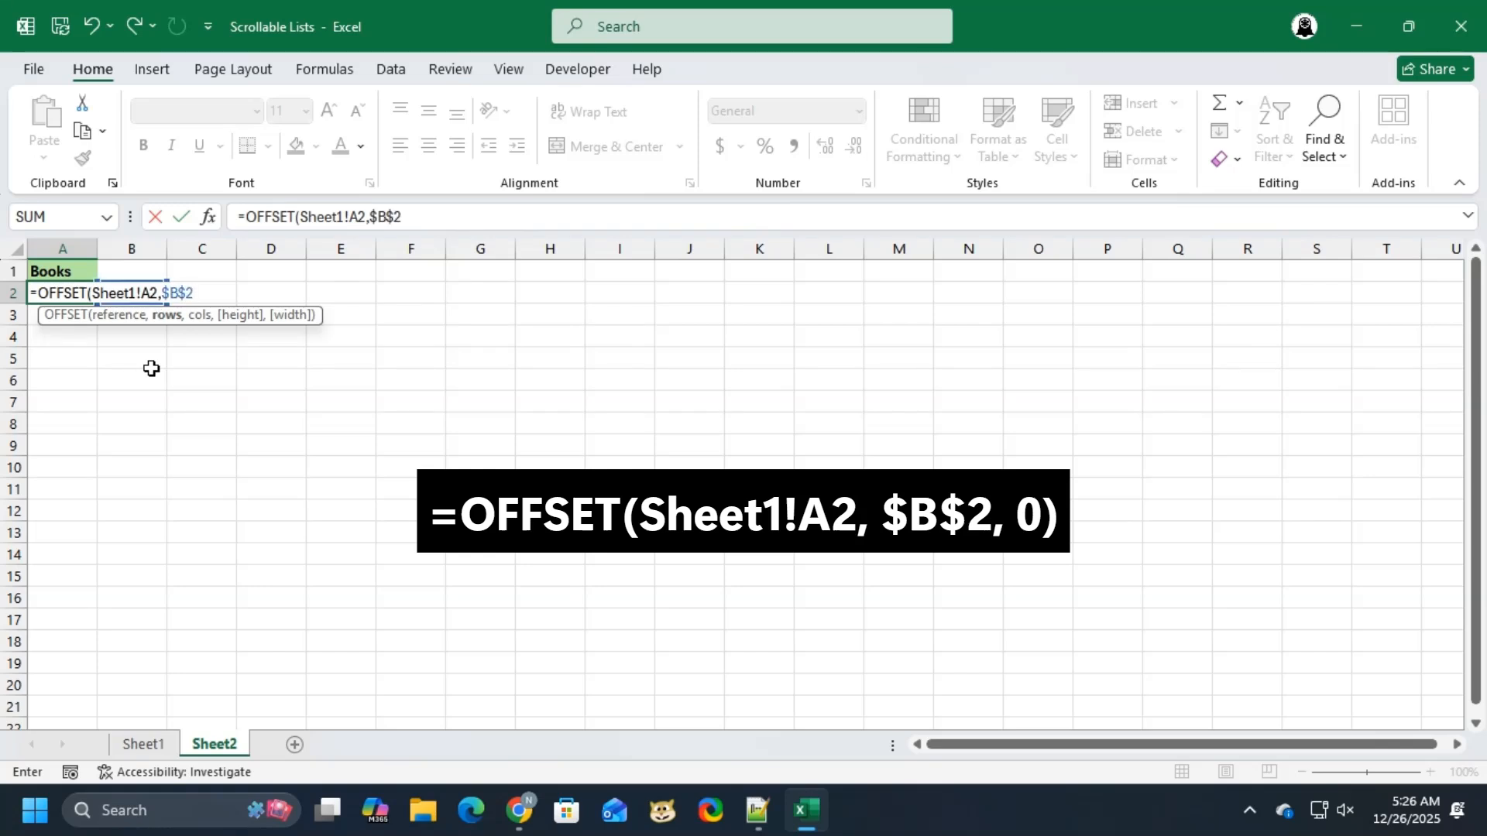
pyautogui.write(',')
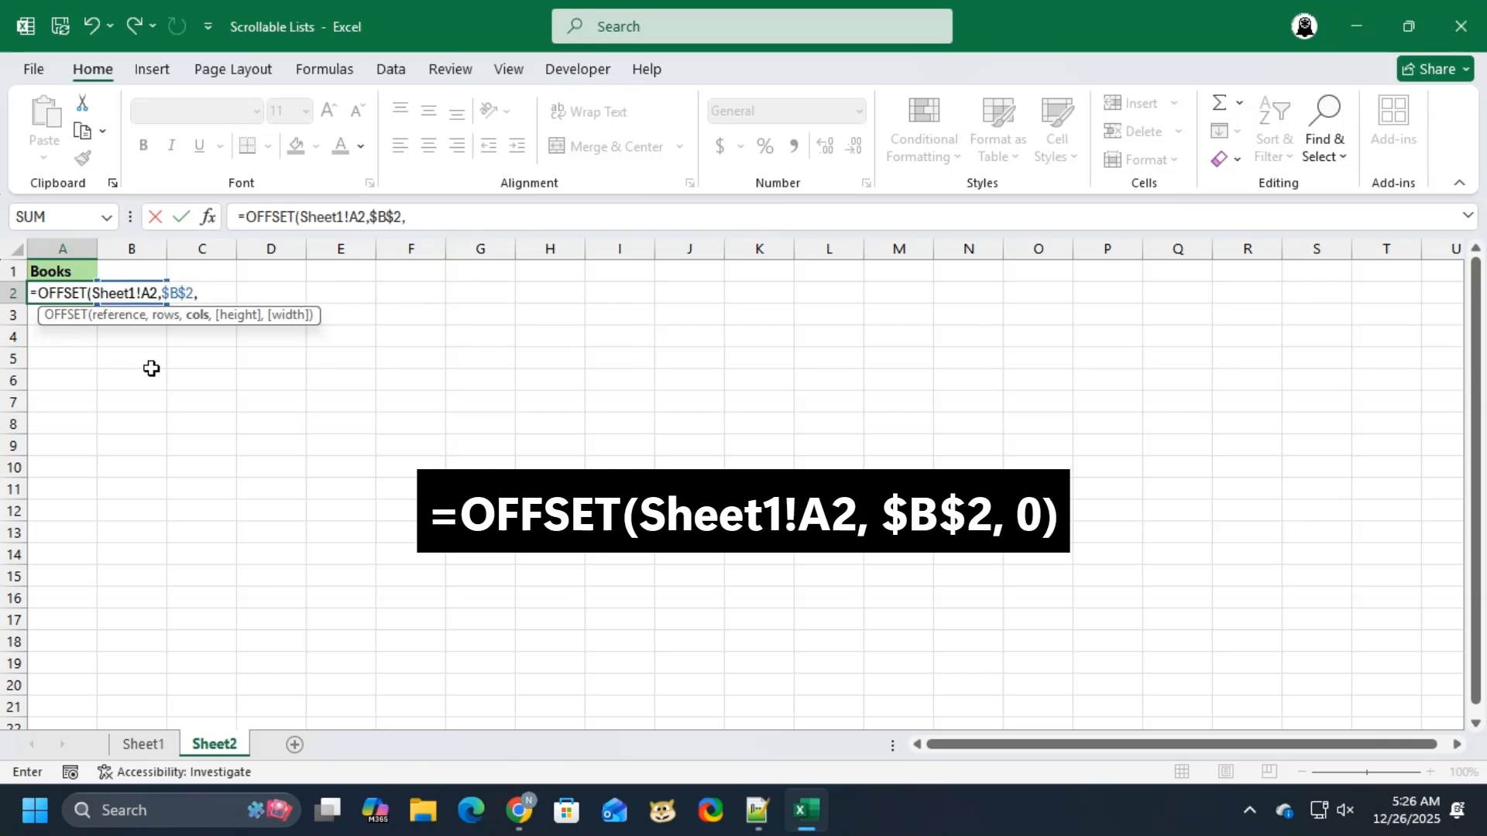
pyautogui.write('0)')
pyautogui.press('Return')
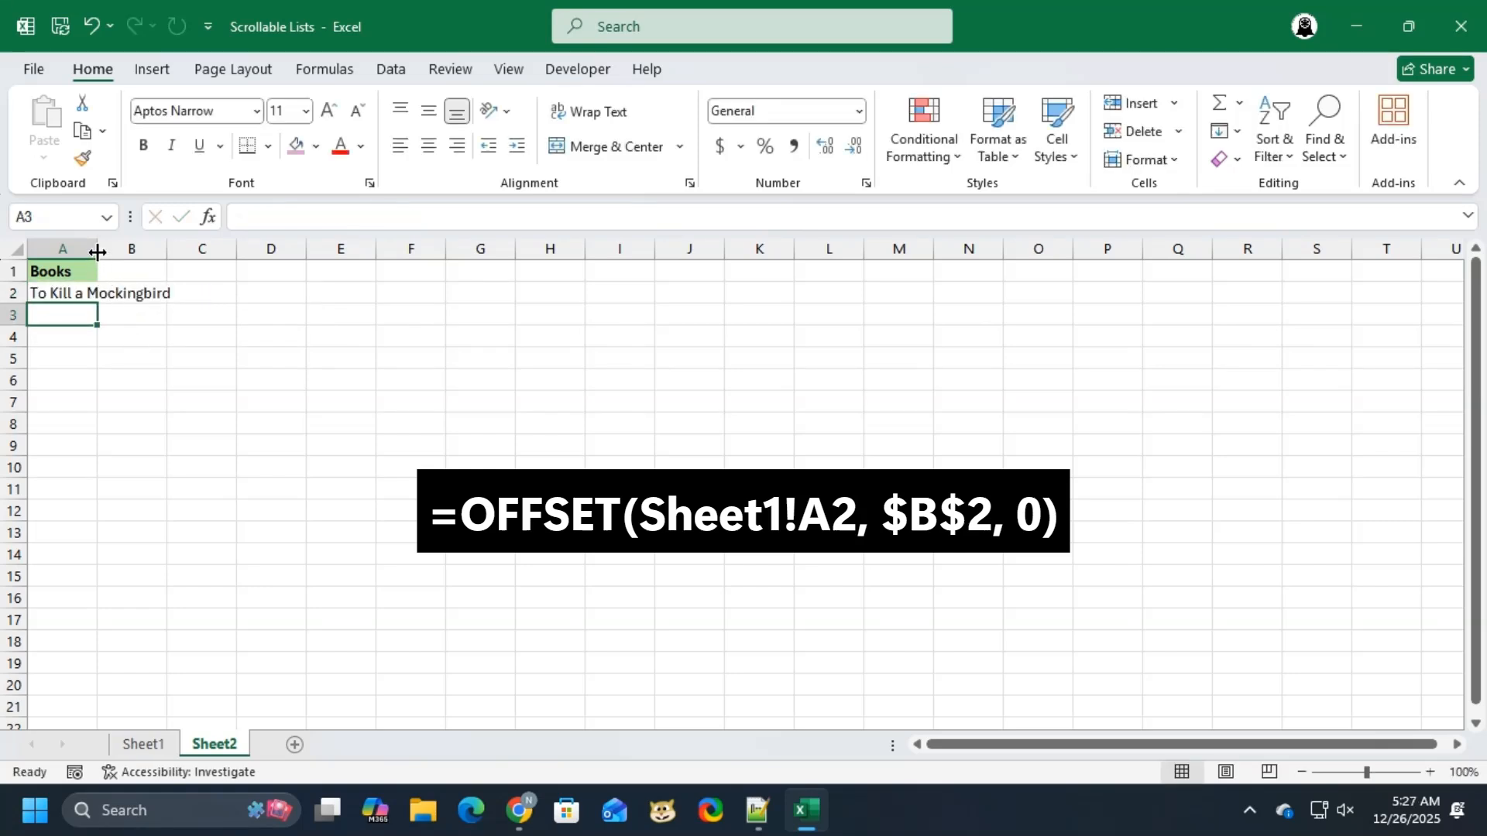
pyautogui.doubleClick(97, 248)
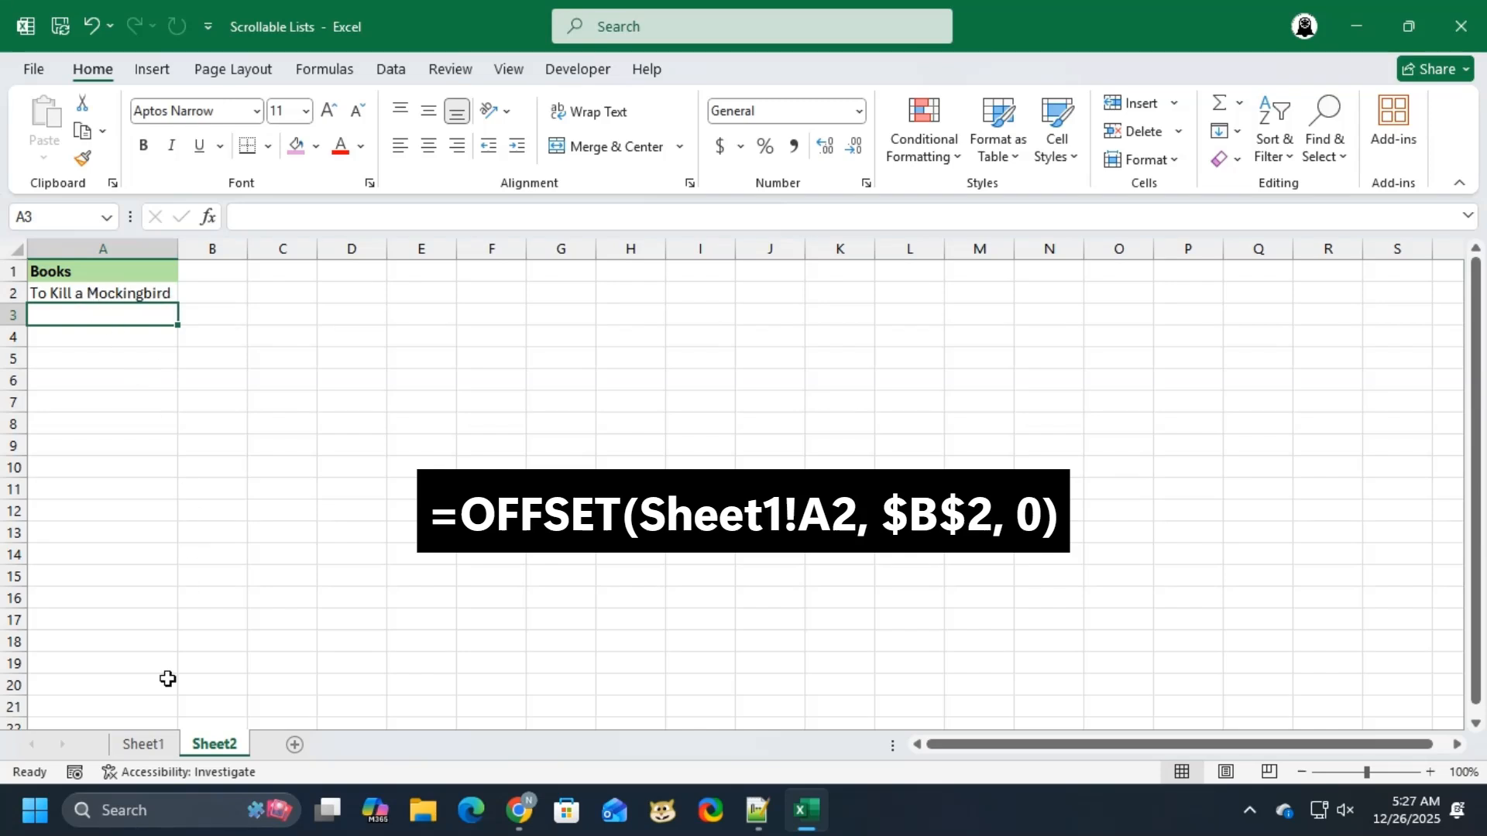
# Step: Compare the result with the Books list on Sheet1 and fill the OFFSET formula on Sheet2 down from A2 to A6
pyautogui.click(151, 748)
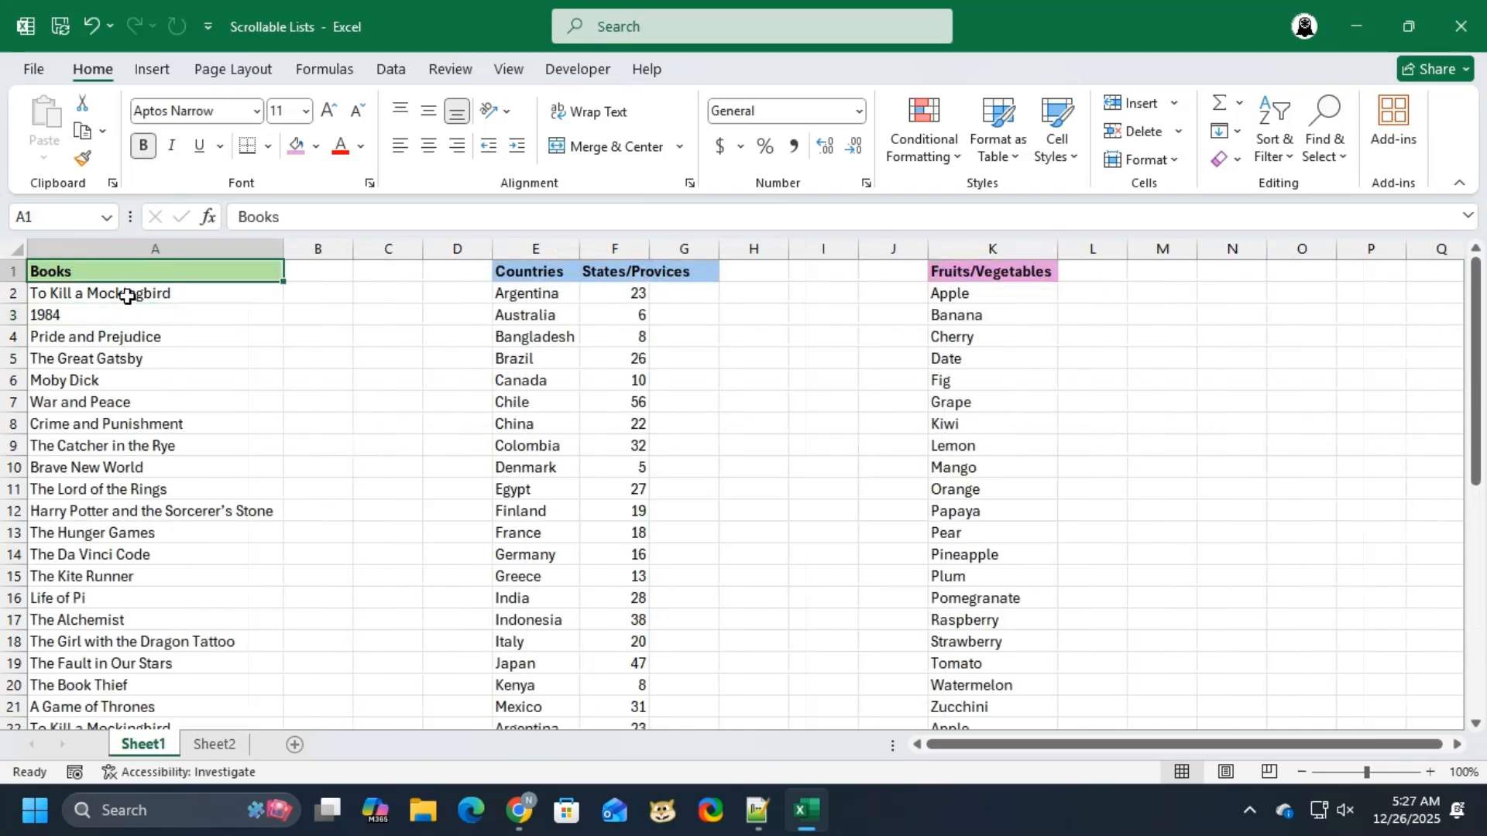
pyautogui.click(209, 744)
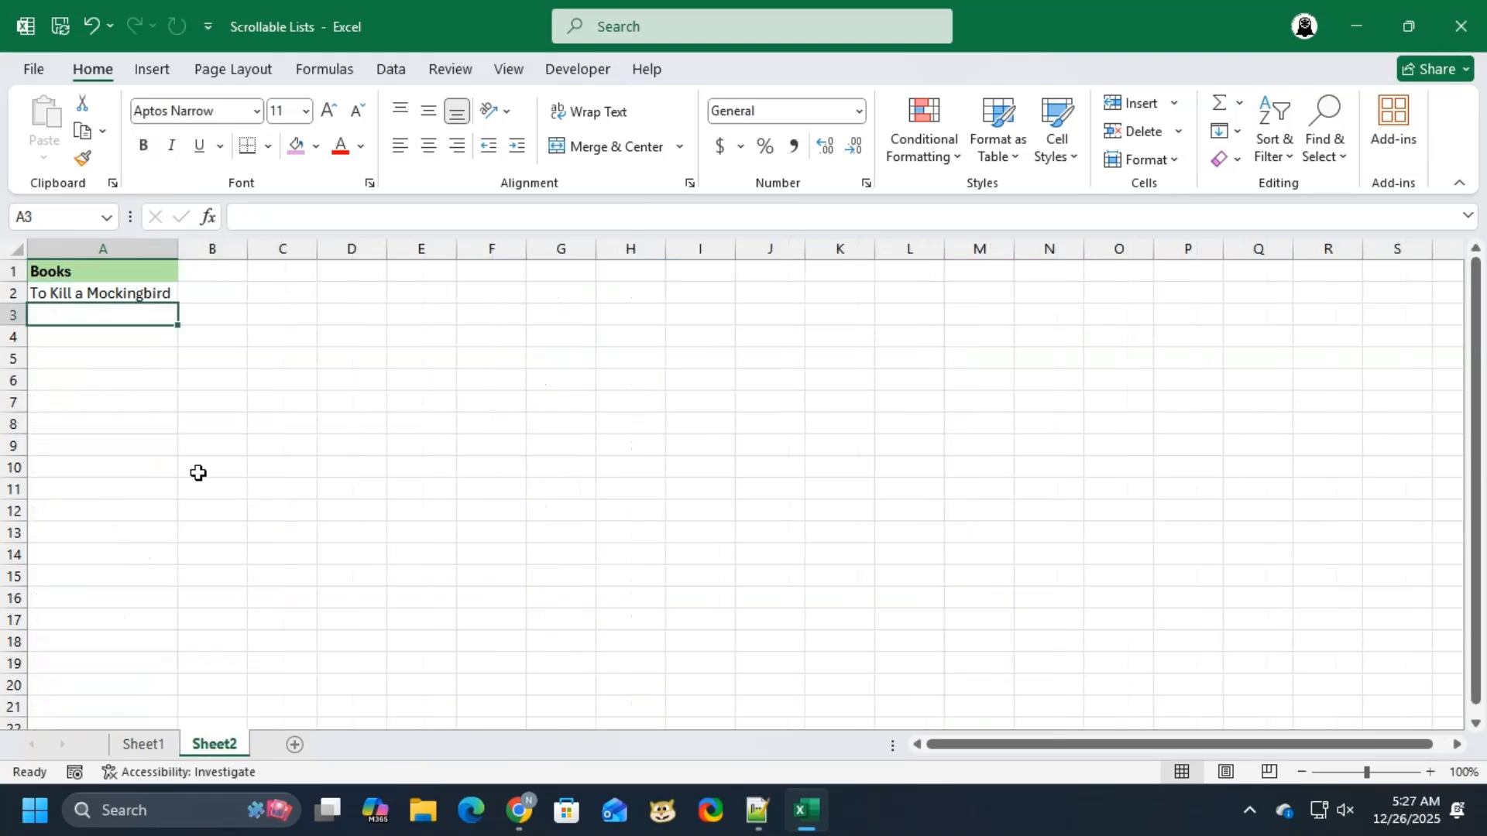
pyautogui.click(156, 294)
pyautogui.moveTo(178, 303); pyautogui.dragTo(165, 364)
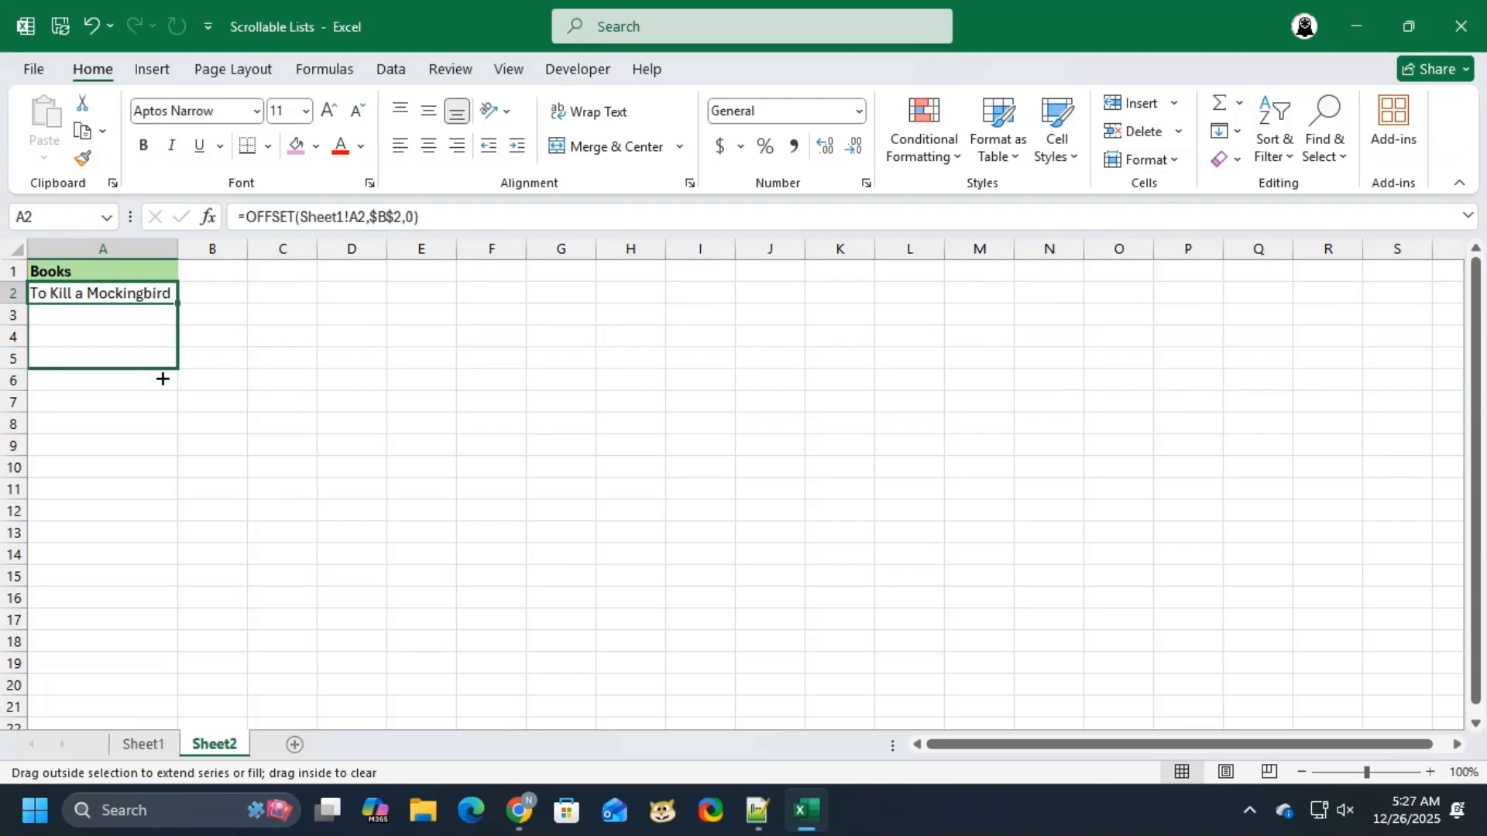
pyautogui.moveTo(163, 379); pyautogui.dragTo(161, 383)
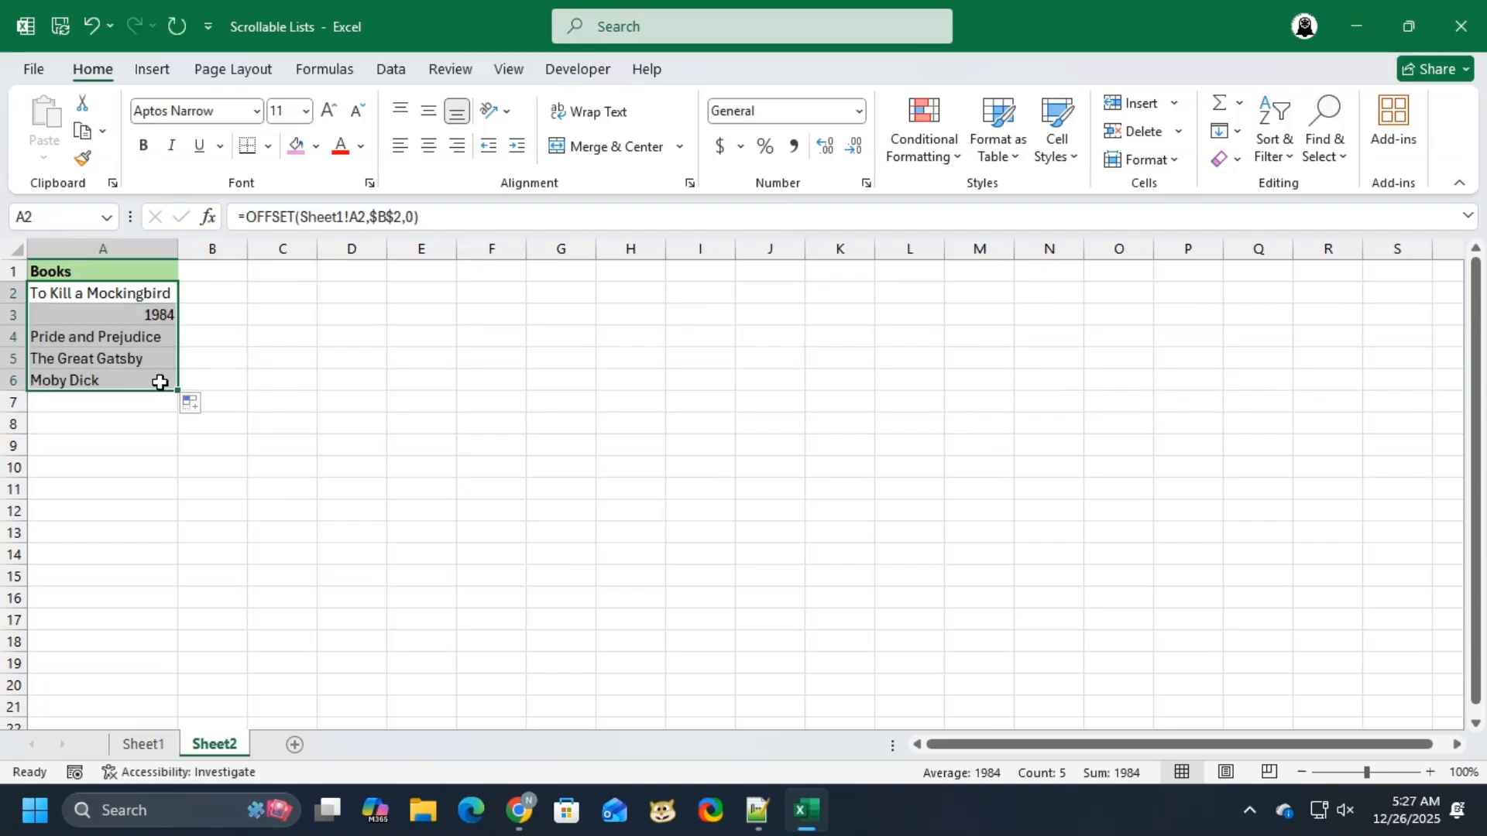
pyautogui.click(129, 364)
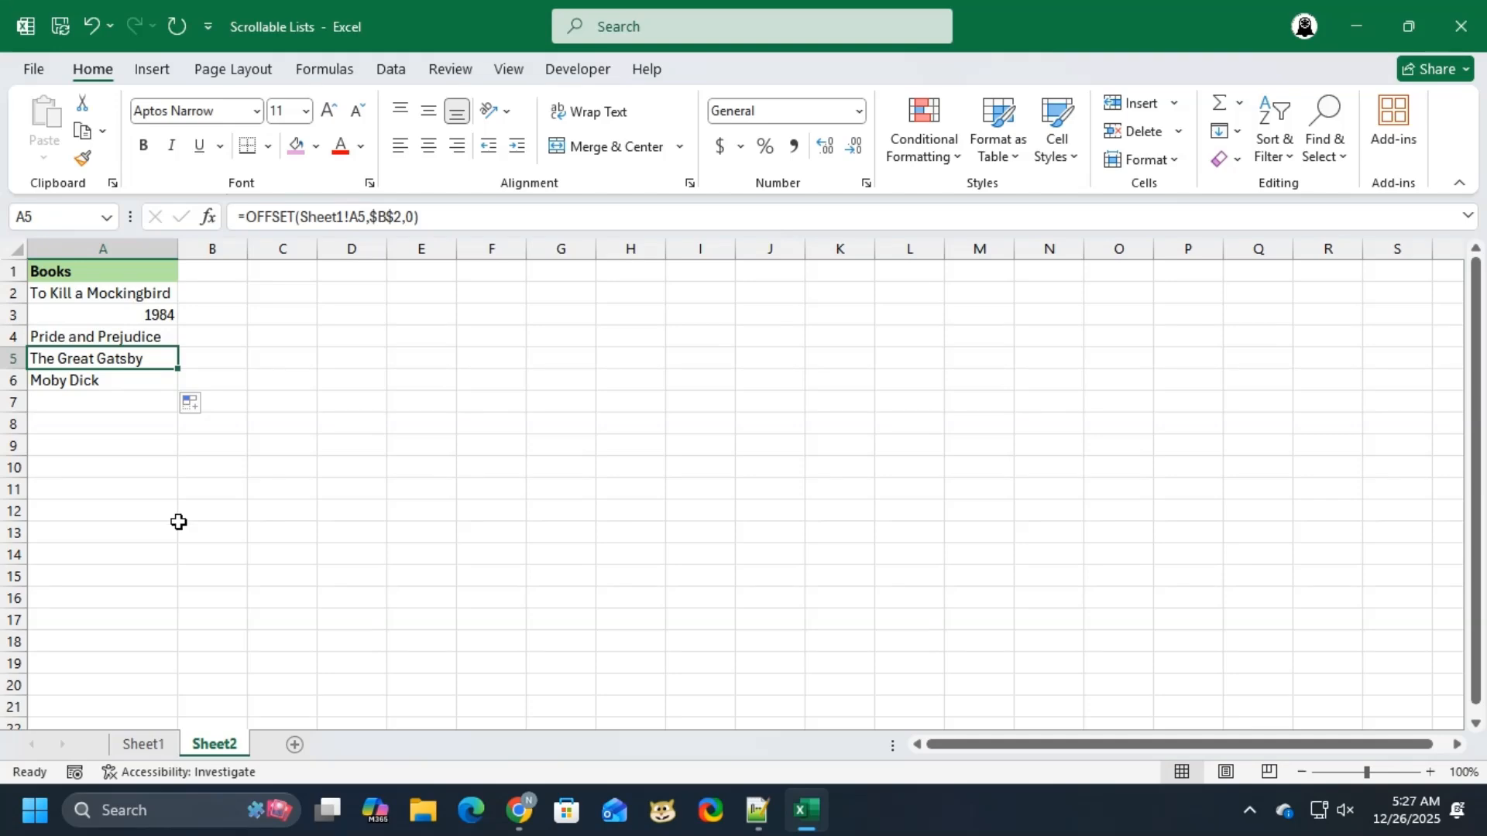
# Step: Test the Books list offset by entering 1 and then 2 in cell B2
pyautogui.hotkey('ctrl', '`')
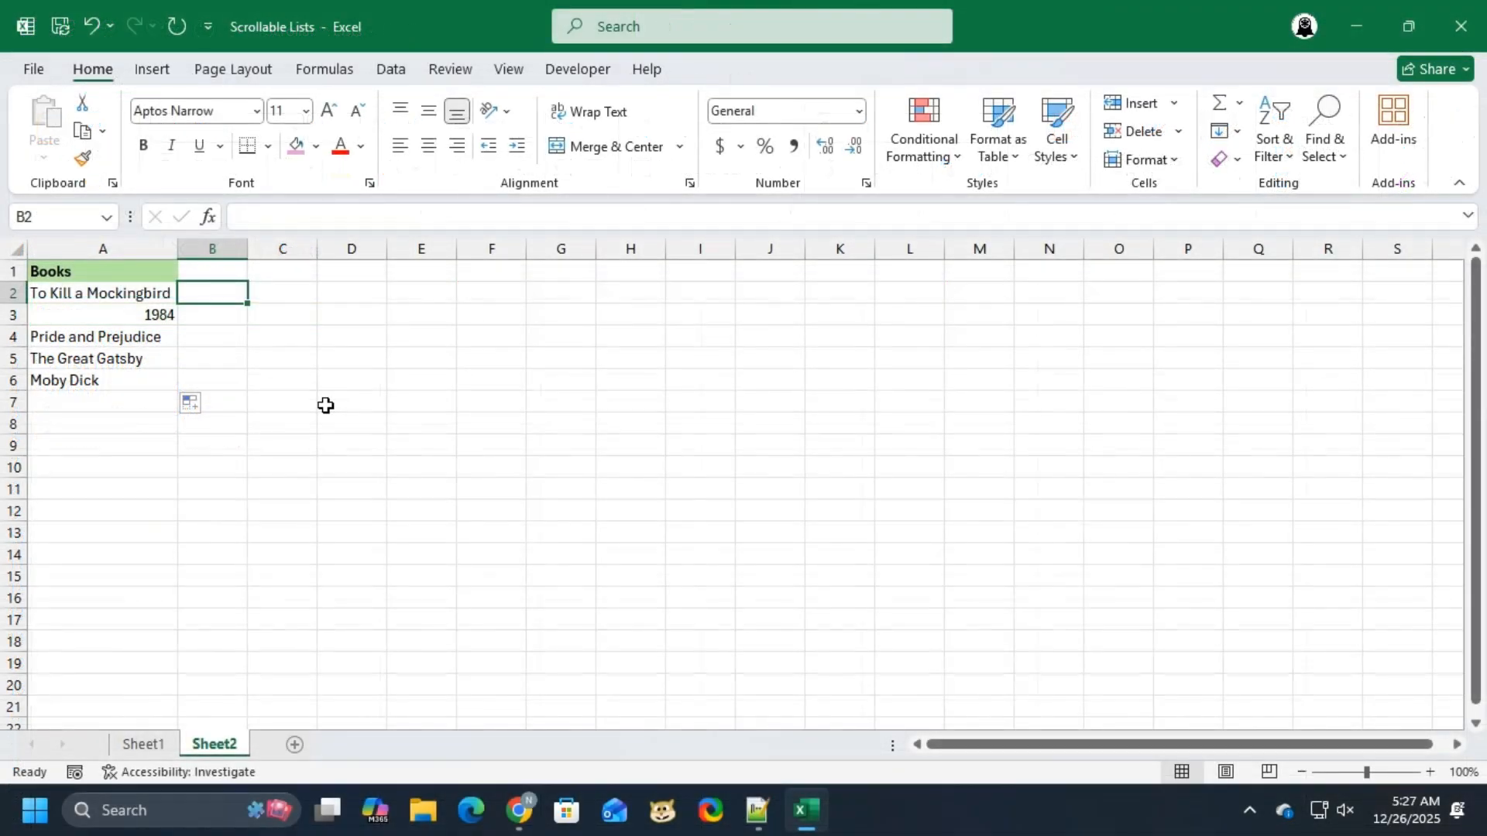
pyautogui.write('1')
pyautogui.press('Return')
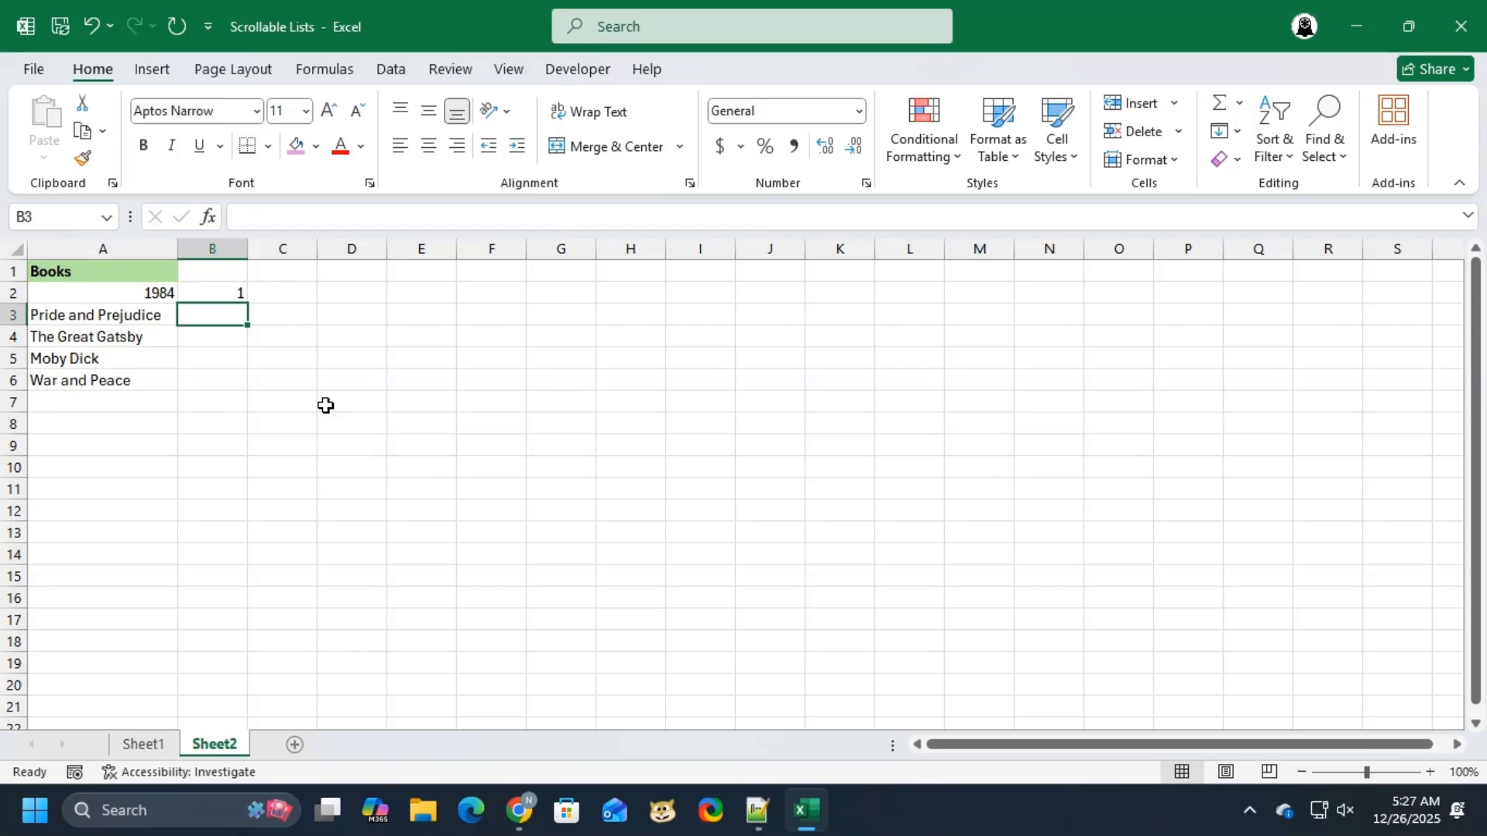
pyautogui.press('Up')
pyautogui.write('2')
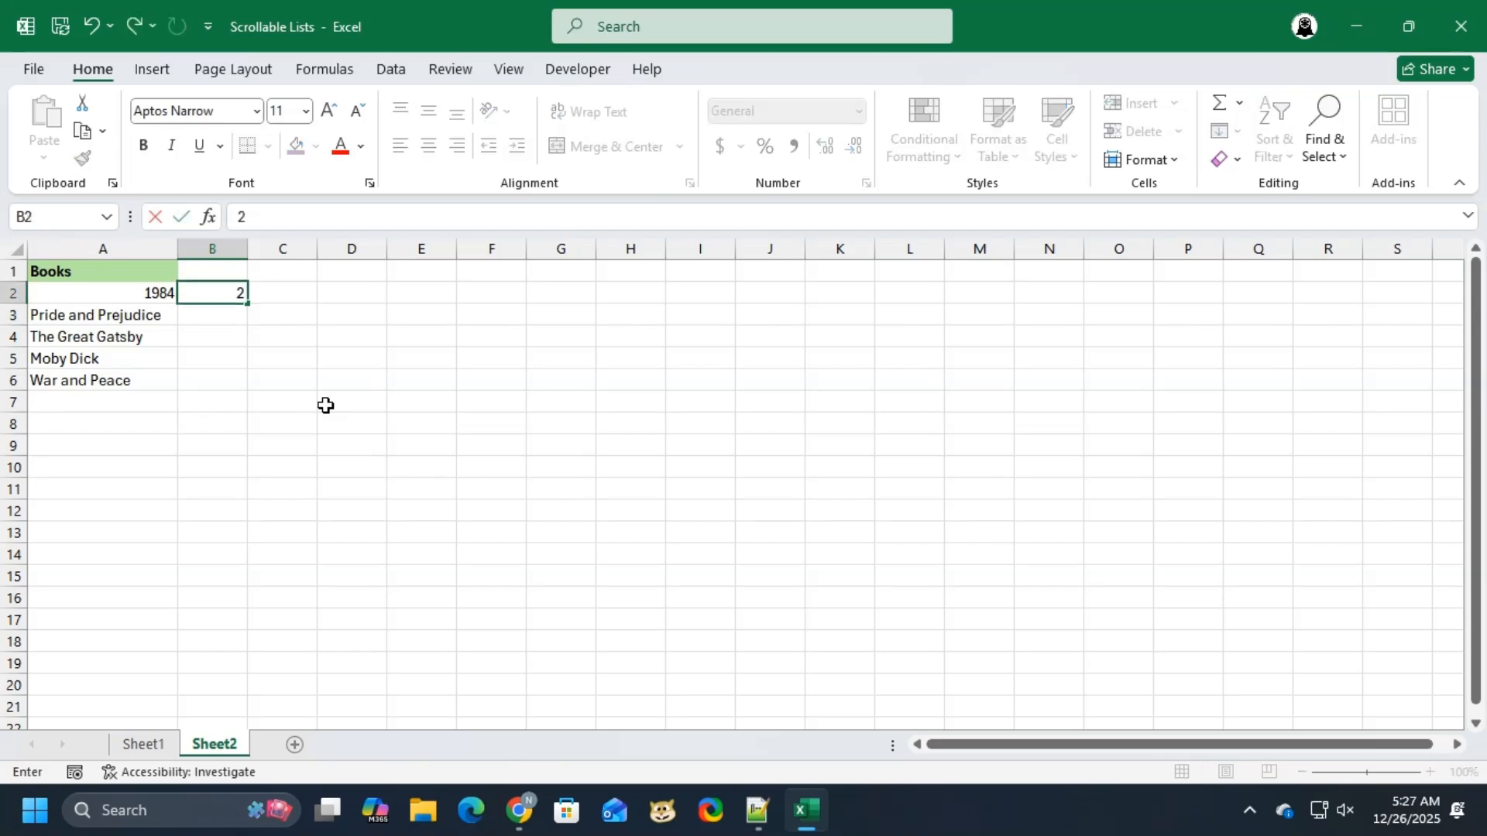
pyautogui.press('Return')
pyautogui.press('Up')
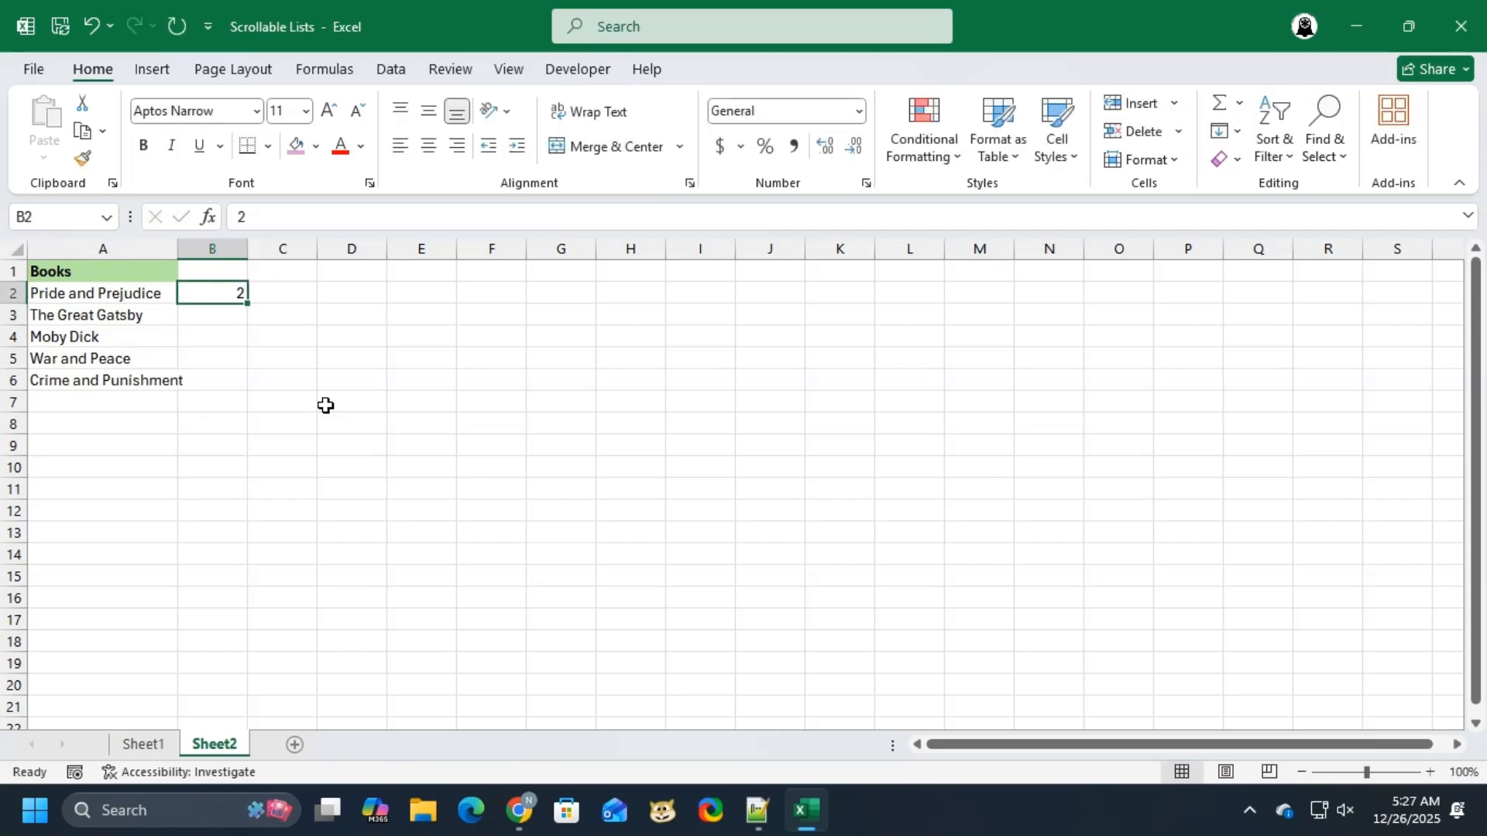
# Step: Fit column A to its contents and test the offset in cell B2 with 3 and then 4
pyautogui.doubleClick(177, 249)
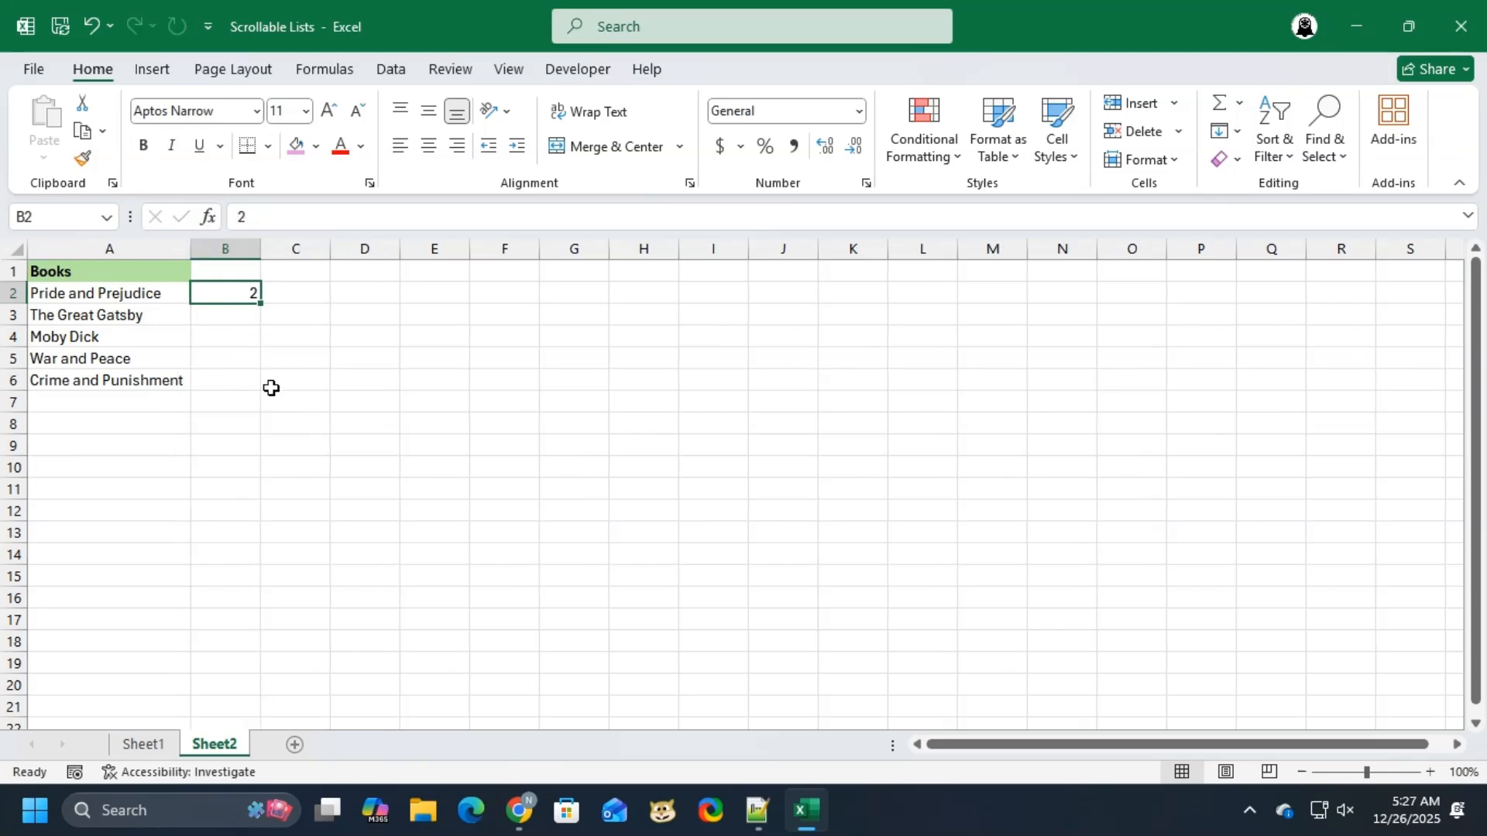
pyautogui.write('3')
pyautogui.press('Return')
pyautogui.press('Up')
pyautogui.write('4')
pyautogui.press('Return')
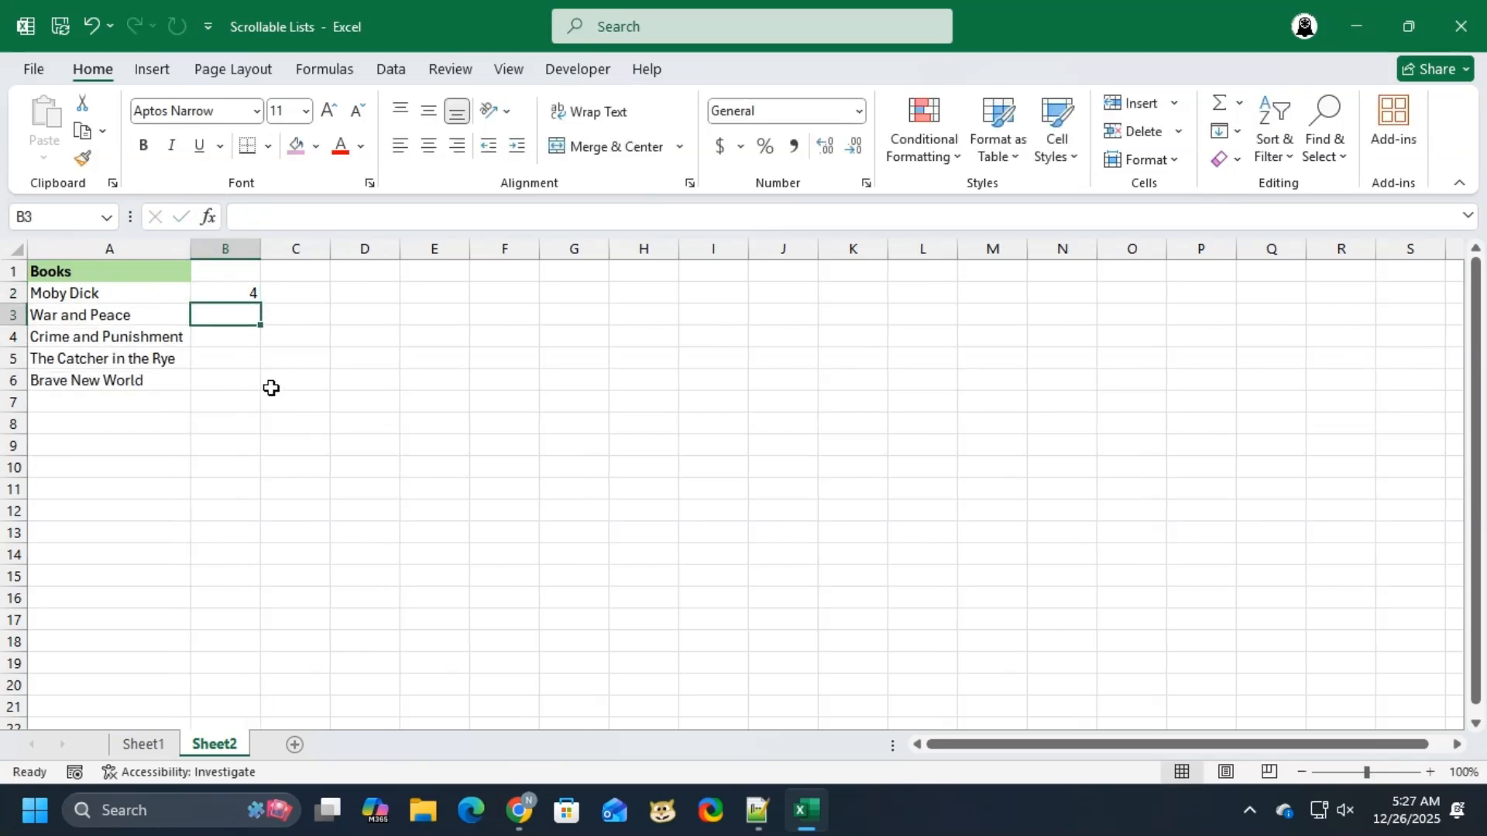
# Step: Reset the Books list offset in cell B2 to 0
pyautogui.press('Up')
pyautogui.write('0')
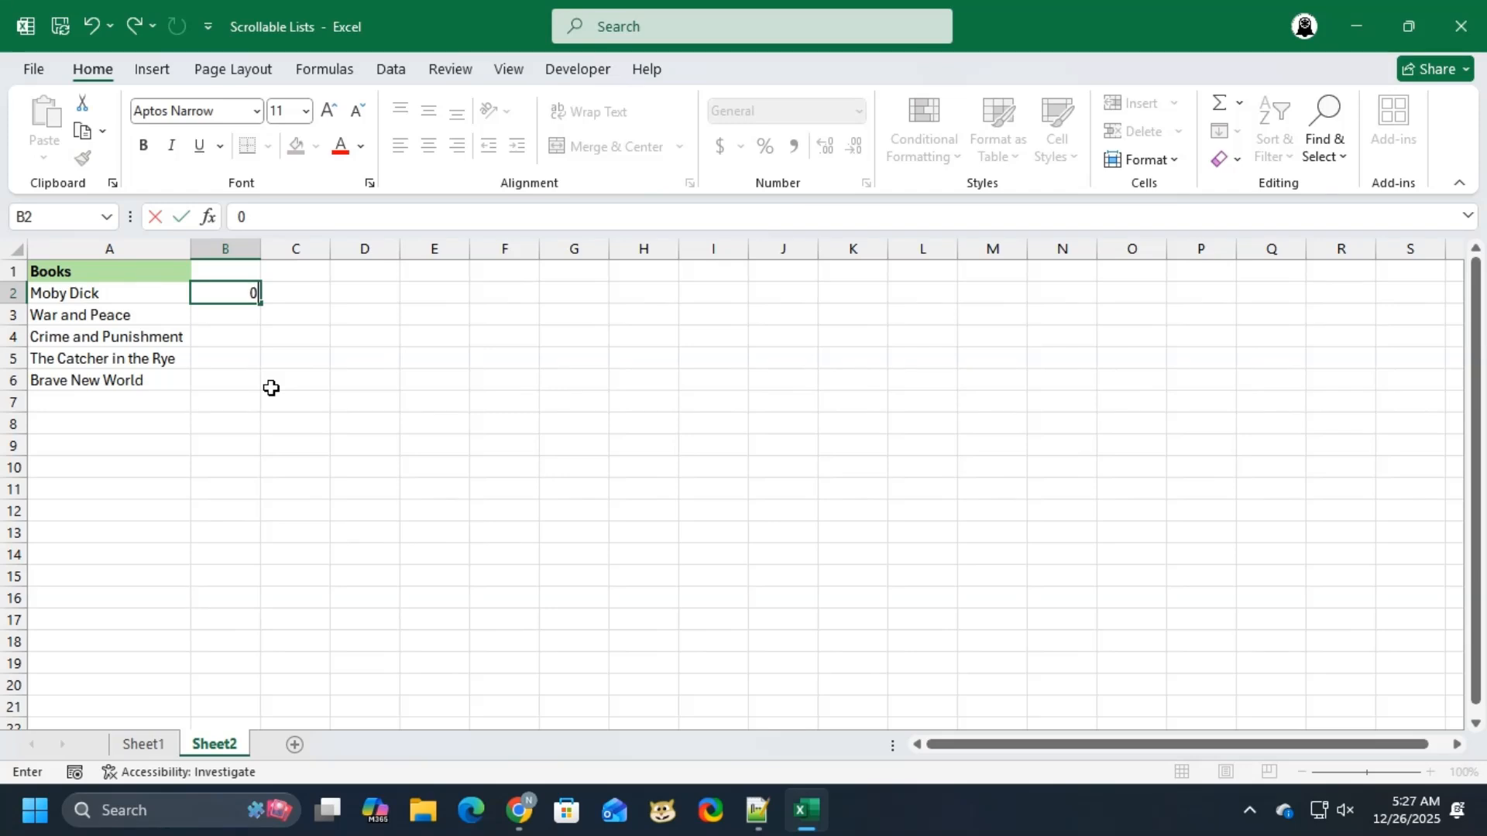
pyautogui.press('Return')
# Step: Test the end of the Books list by setting the offset in cell B2 to 35 and then 36
pyautogui.click(242, 289)
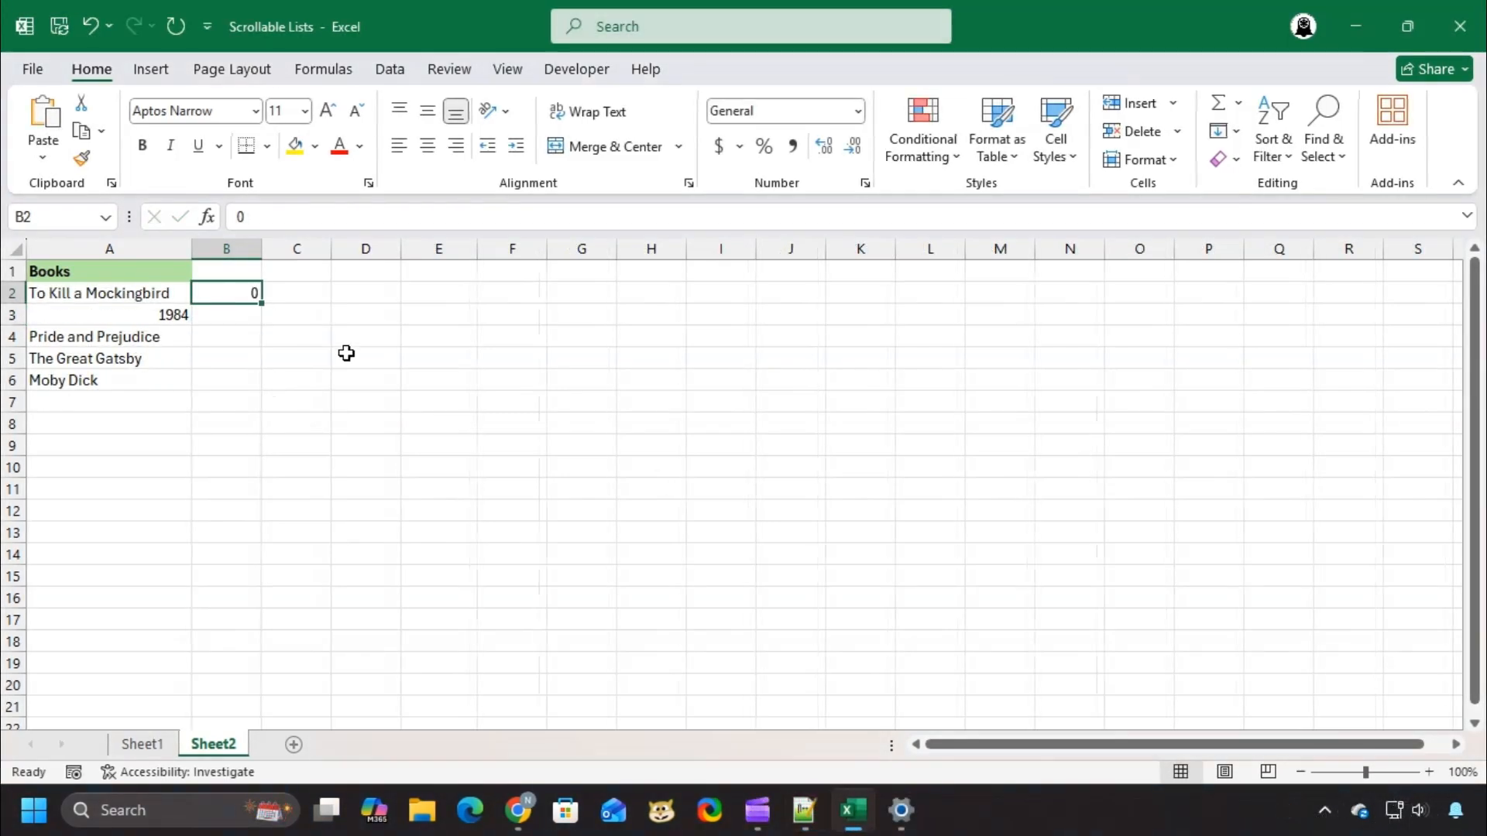
pyautogui.write('35')
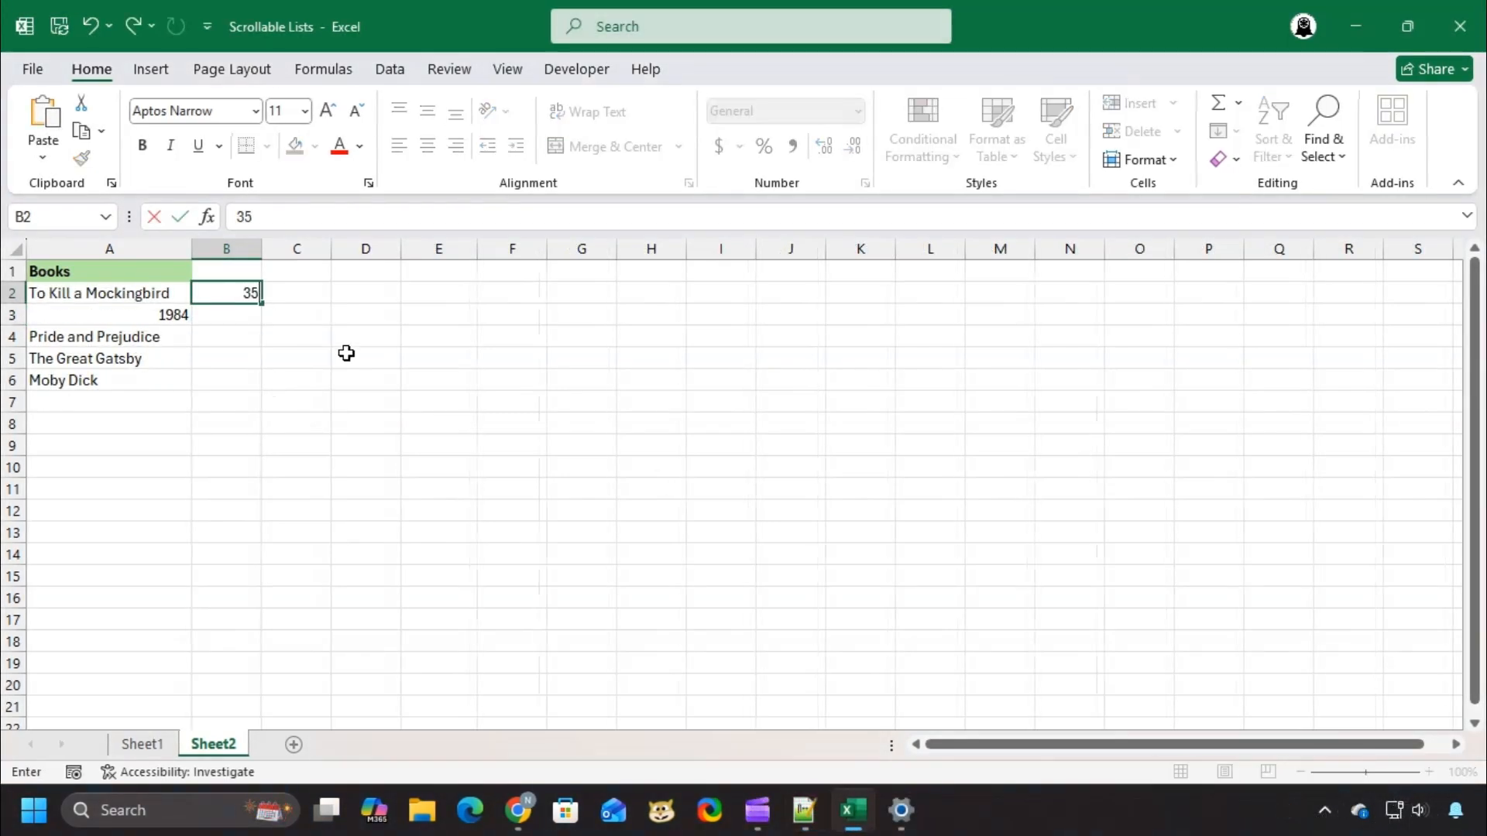
pyautogui.press('Return')
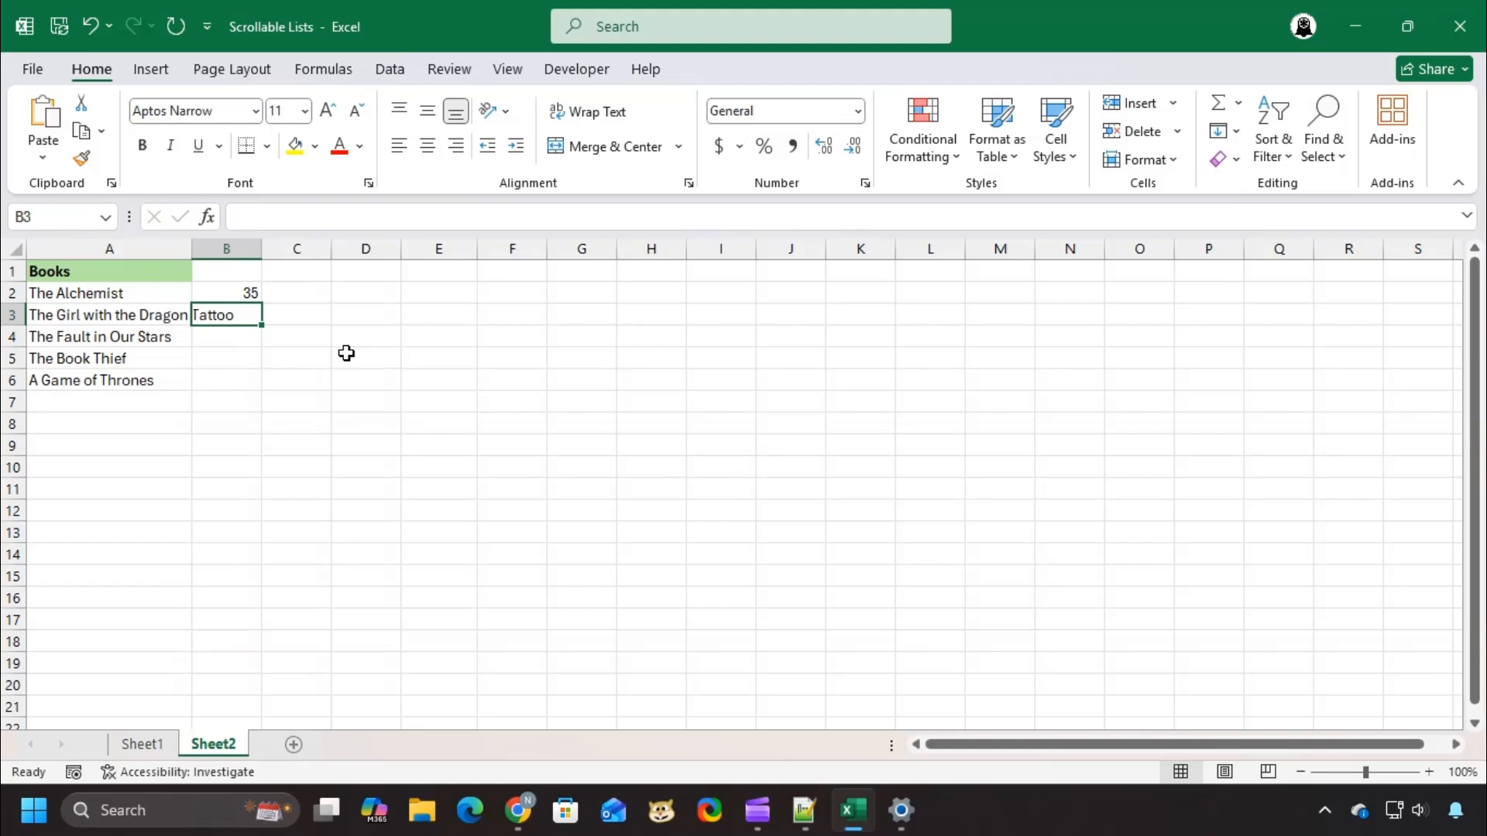
pyautogui.press('Up')
pyautogui.write('36')
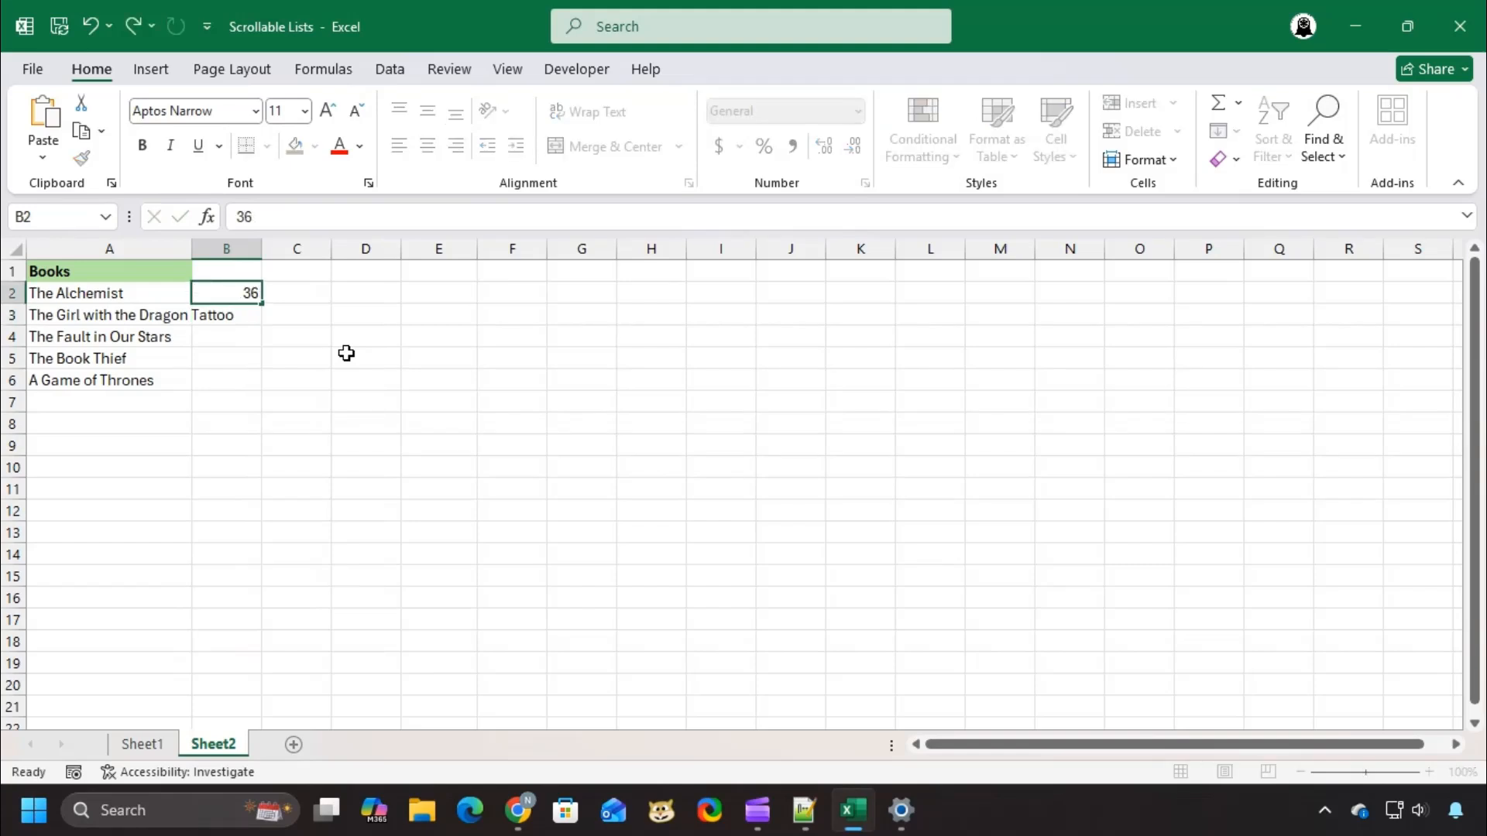
pyautogui.press('Return')
# Step: Test offsets beyond the end of the Books list by entering 40 and then 38 in cell B2
pyautogui.press('Up')
pyautogui.write('4')
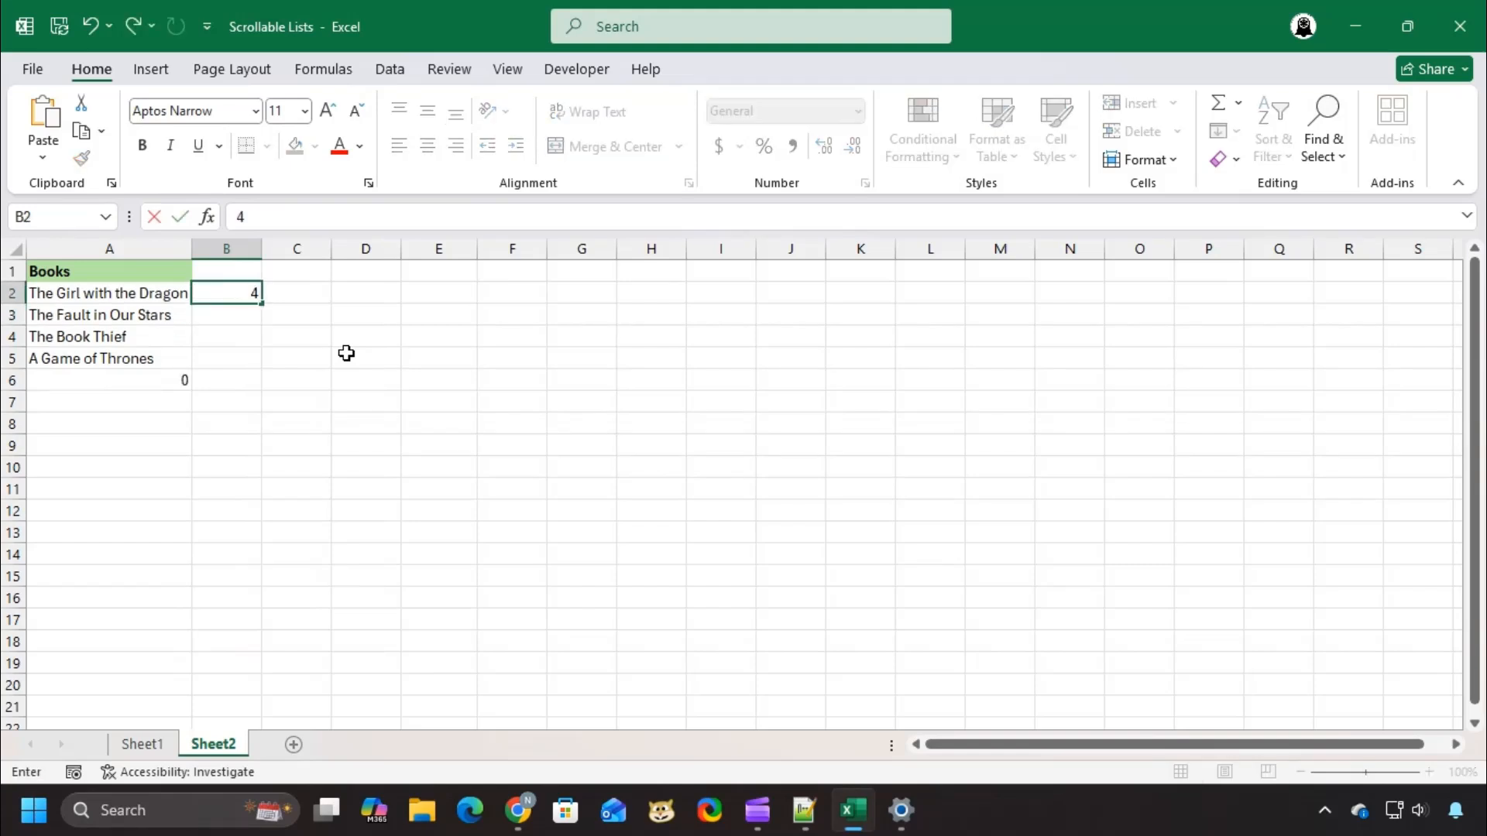
pyautogui.write('0')
pyautogui.press('Return')
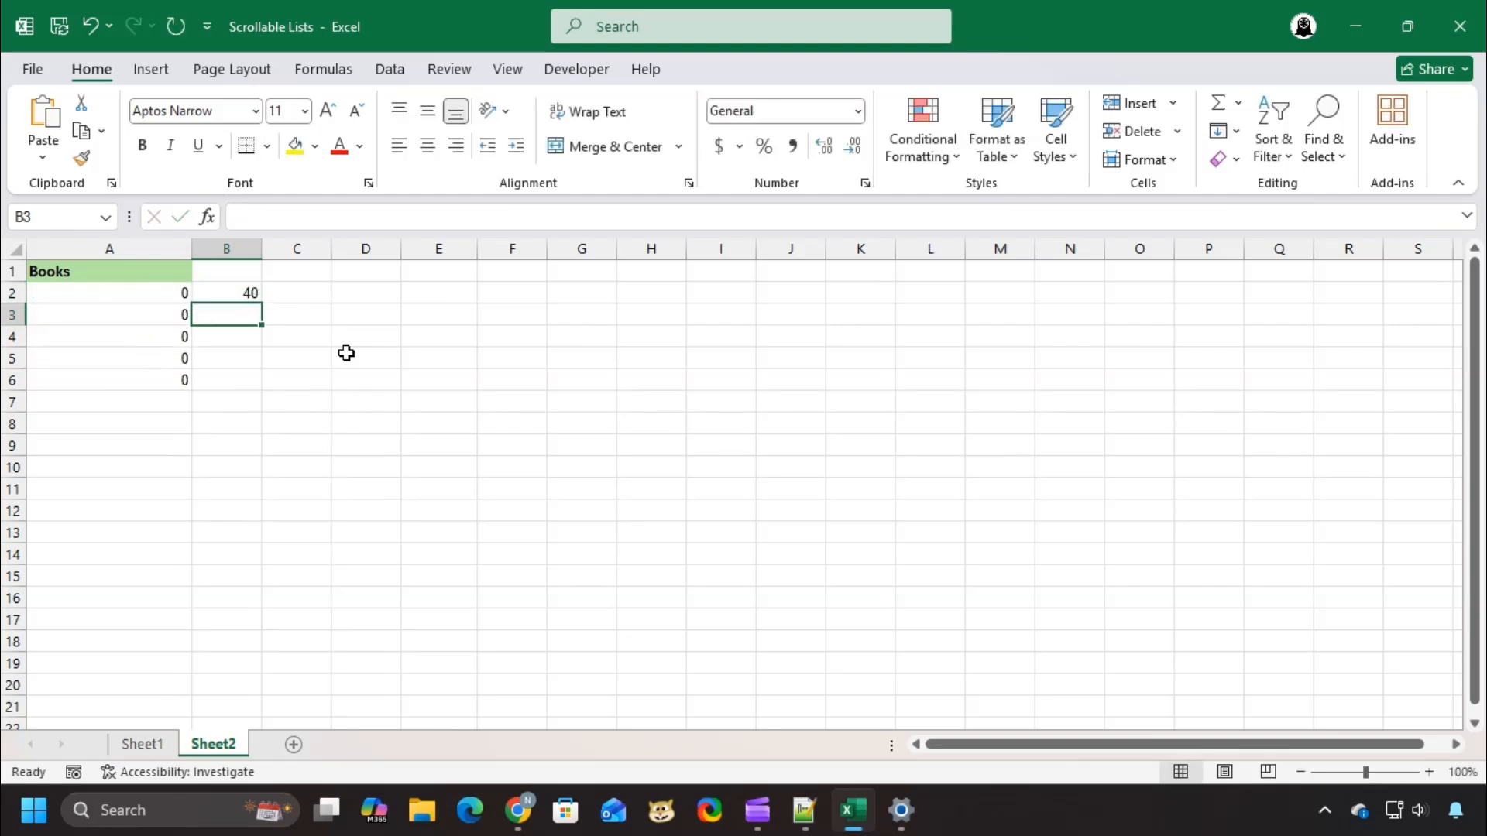
pyautogui.press('Up')
pyautogui.write('38')
pyautogui.press('Return')
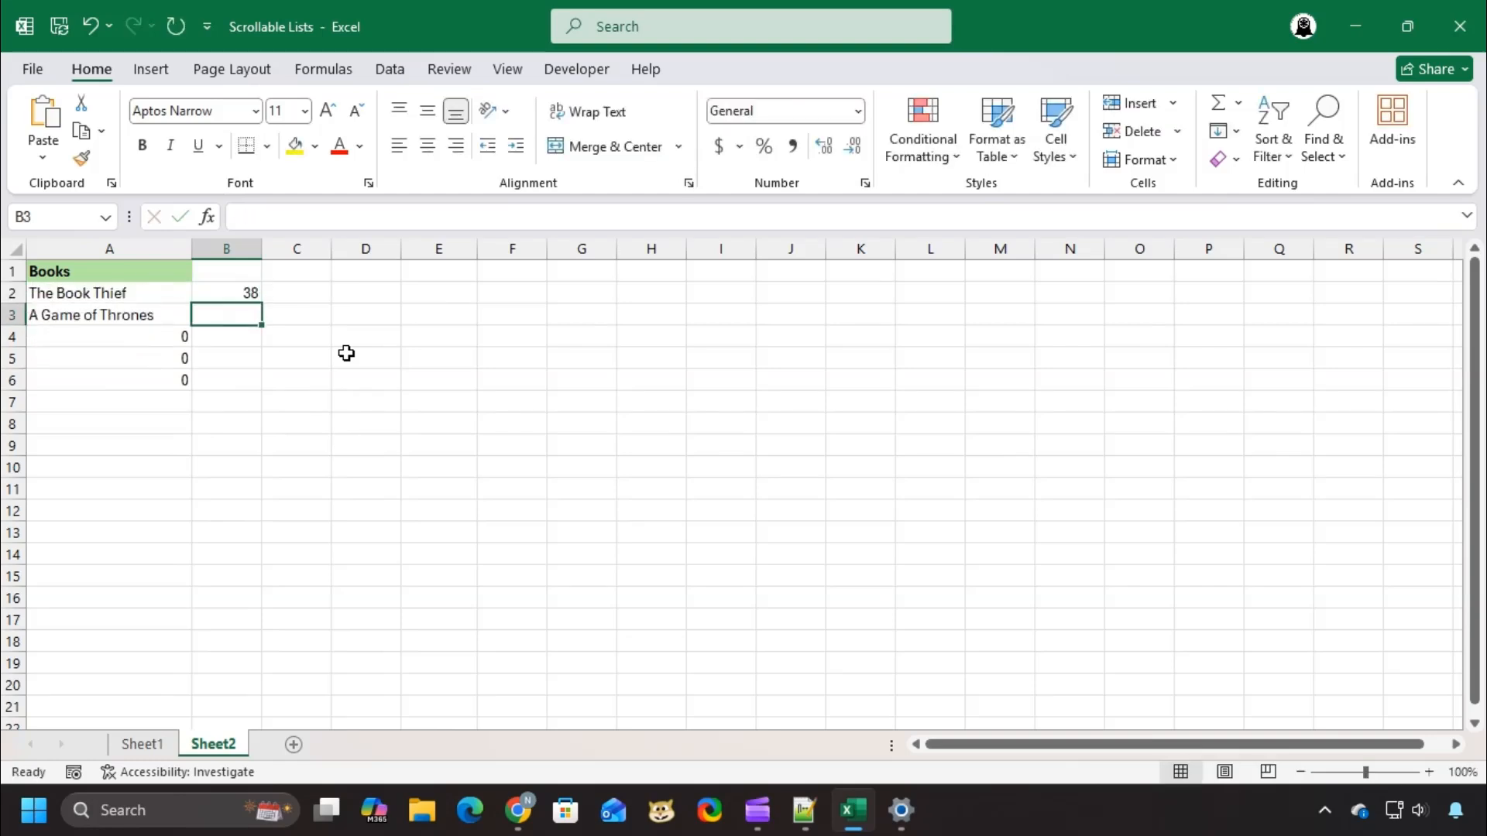
# Step: Test the last full view of the Books list by entering 35, 36 and again 35 in cell B2
pyautogui.press('Up')
pyautogui.write('35')
pyautogui.press('Return')
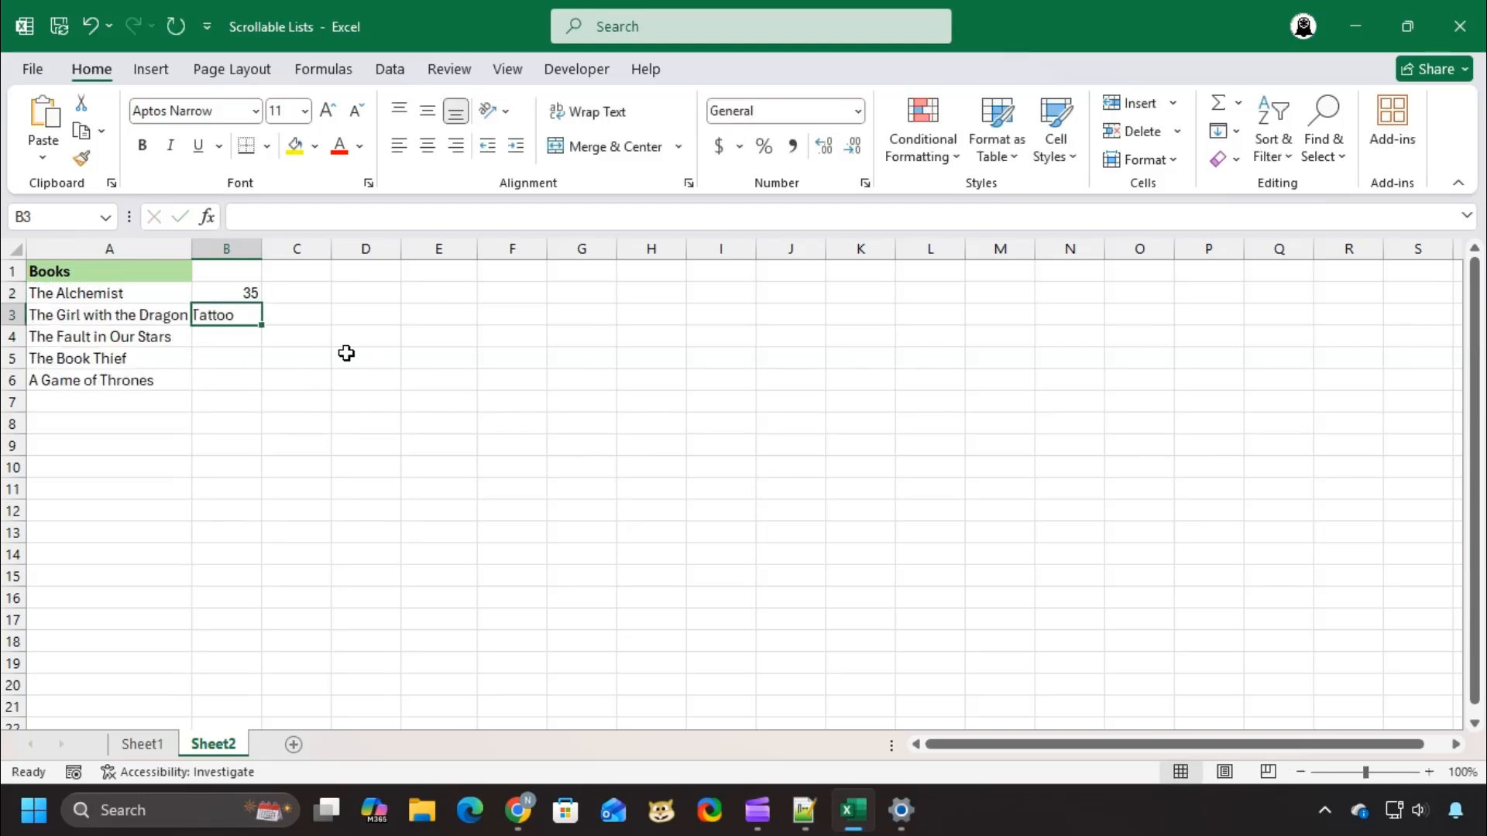
pyautogui.press('Up')
pyautogui.write('36')
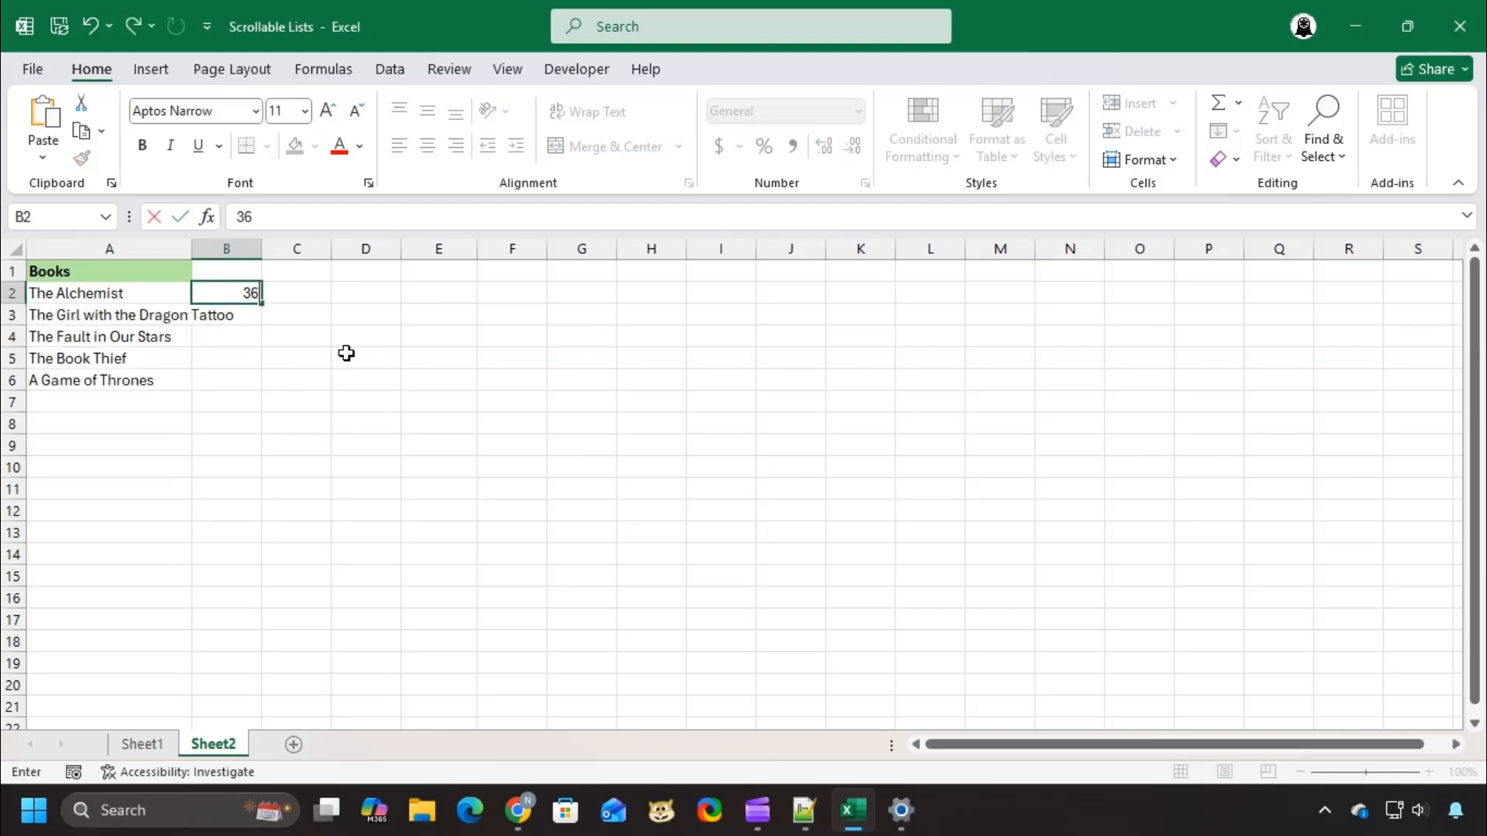
pyautogui.press('Return')
pyautogui.press('Up')
pyautogui.write('35')
pyautogui.press('Return')
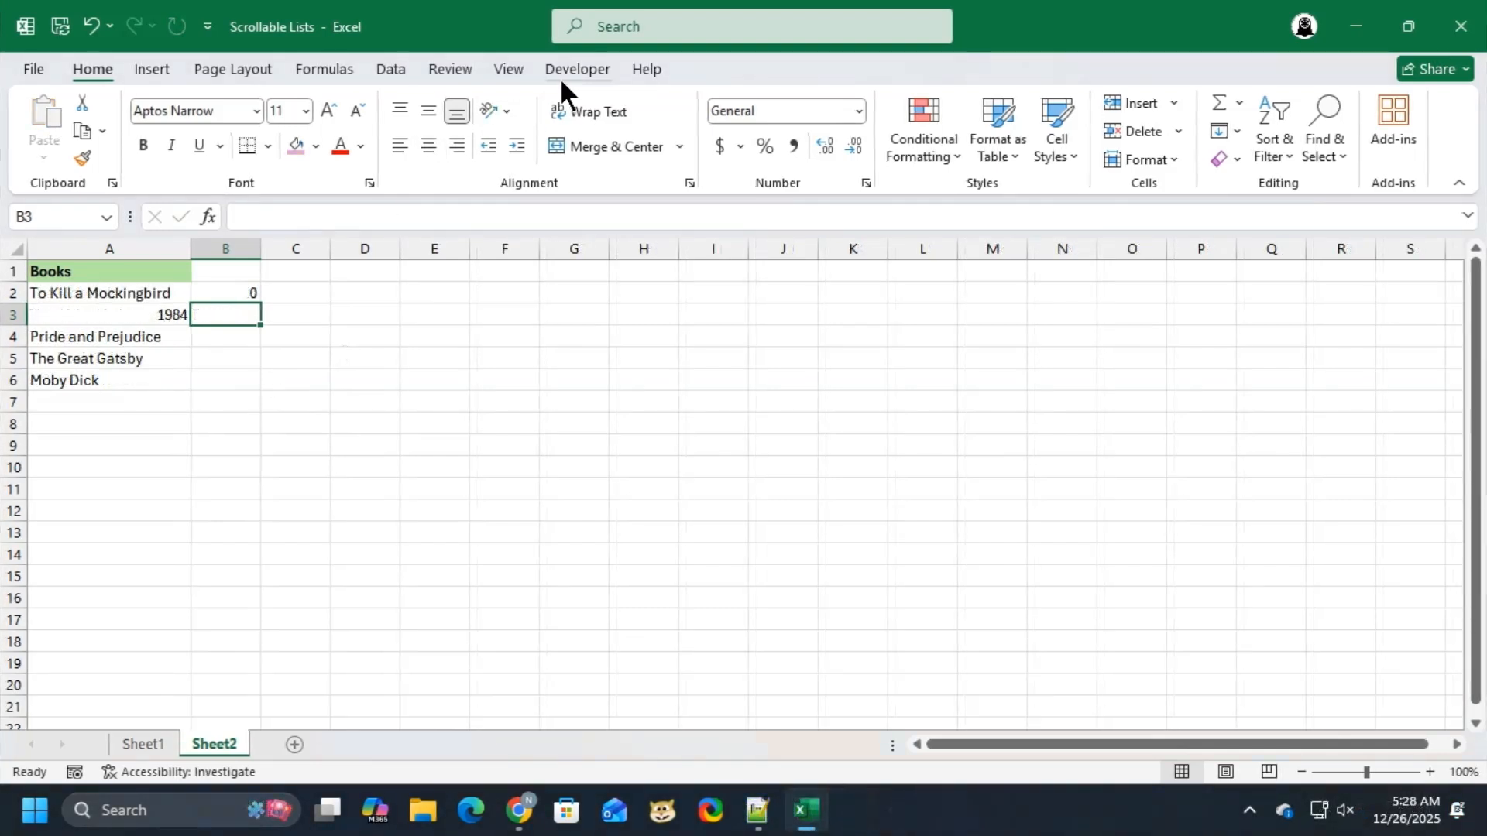
# Step: Insert a form-control scroll bar beside the Books list and shrink it to a narrow vertical bar spanning rows 2 to 6 of column B
pyautogui.click(560, 78)
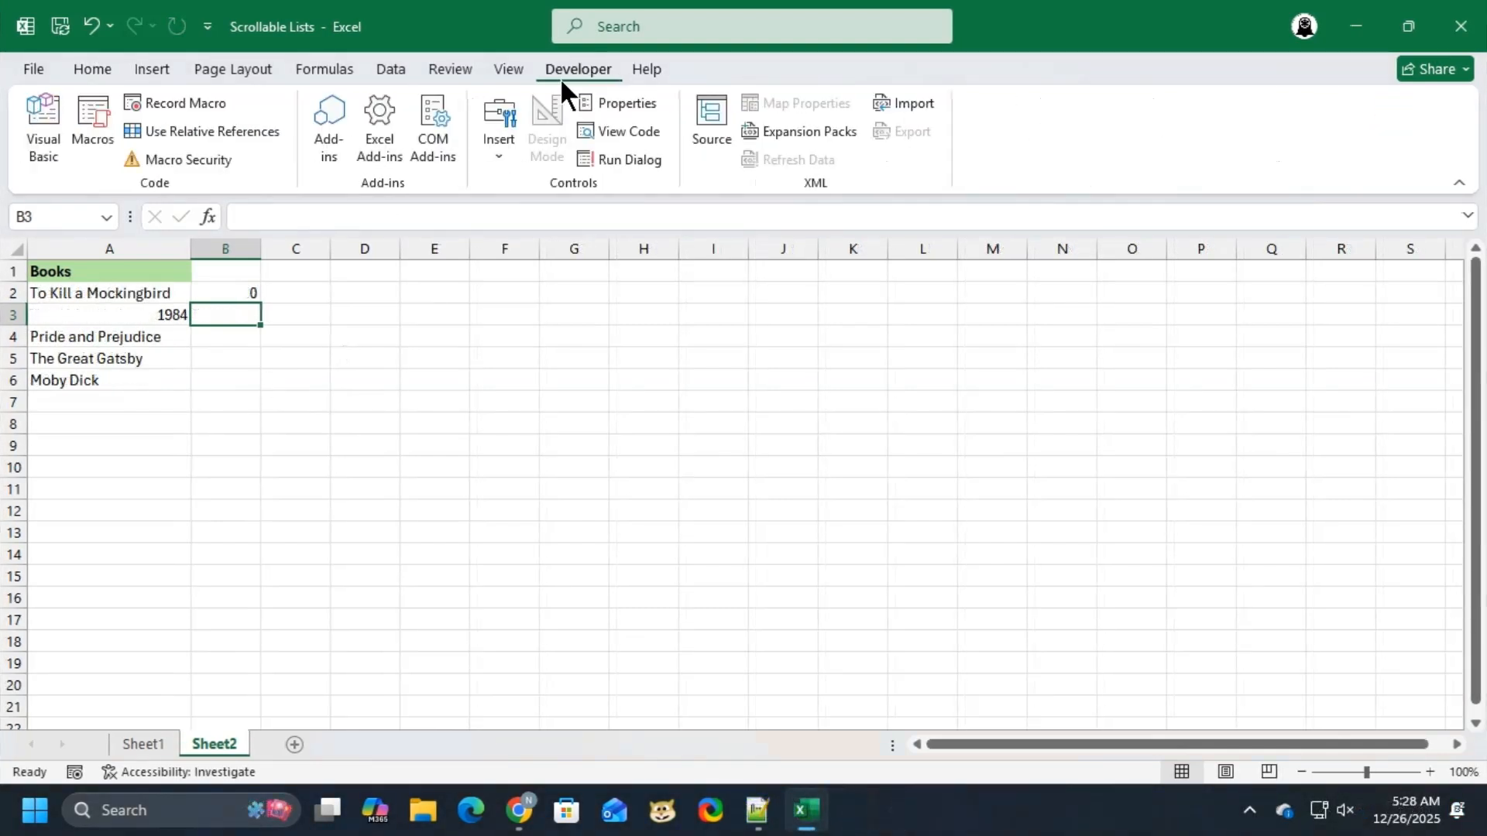
pyautogui.click(499, 143)
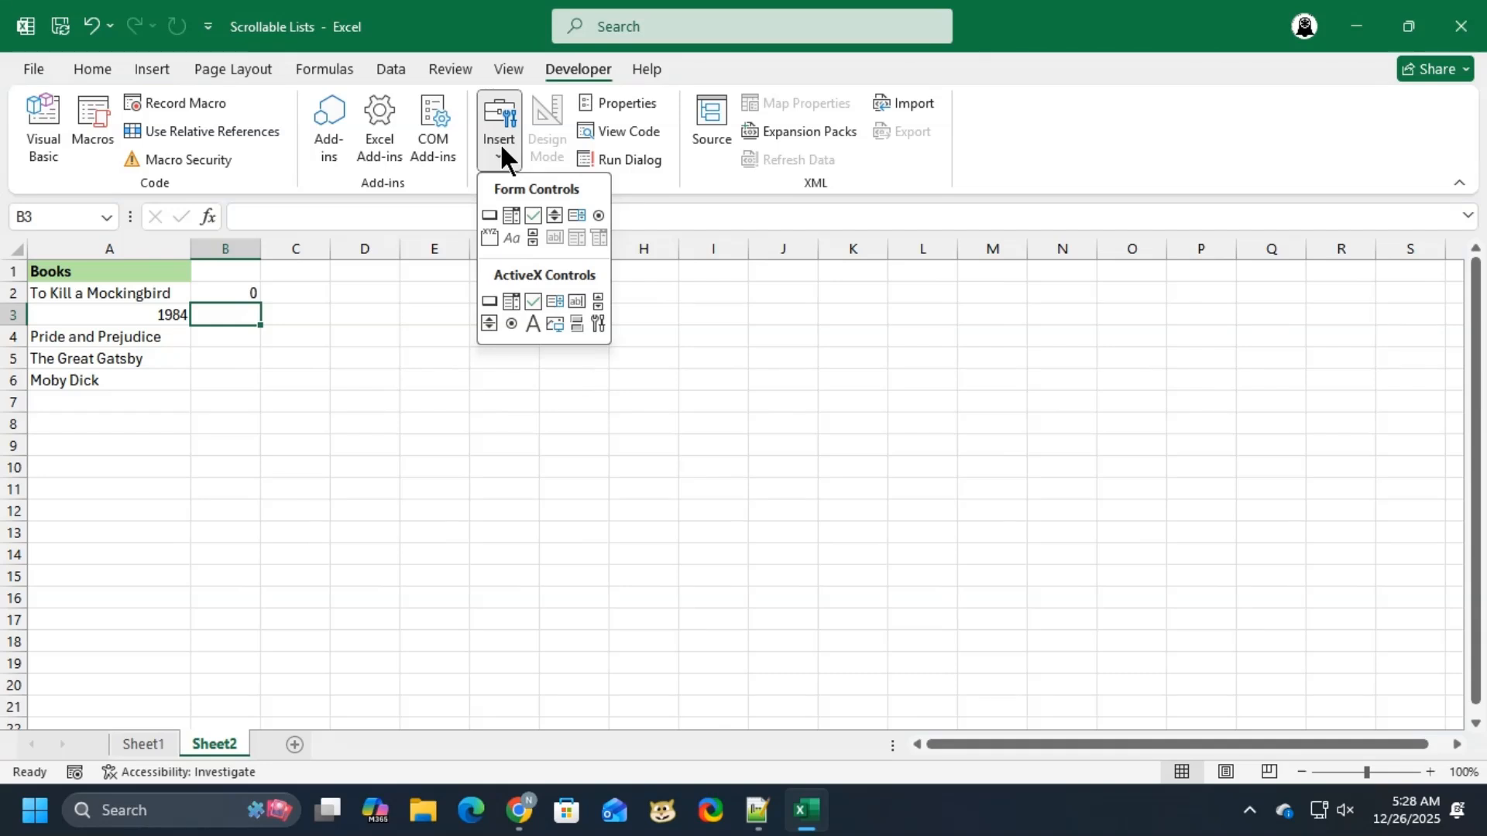
pyautogui.click(531, 237)
pyautogui.moveTo(256, 280); pyautogui.dragTo(362, 597)
pyautogui.moveTo(361, 433); pyautogui.dragTo(276, 434)
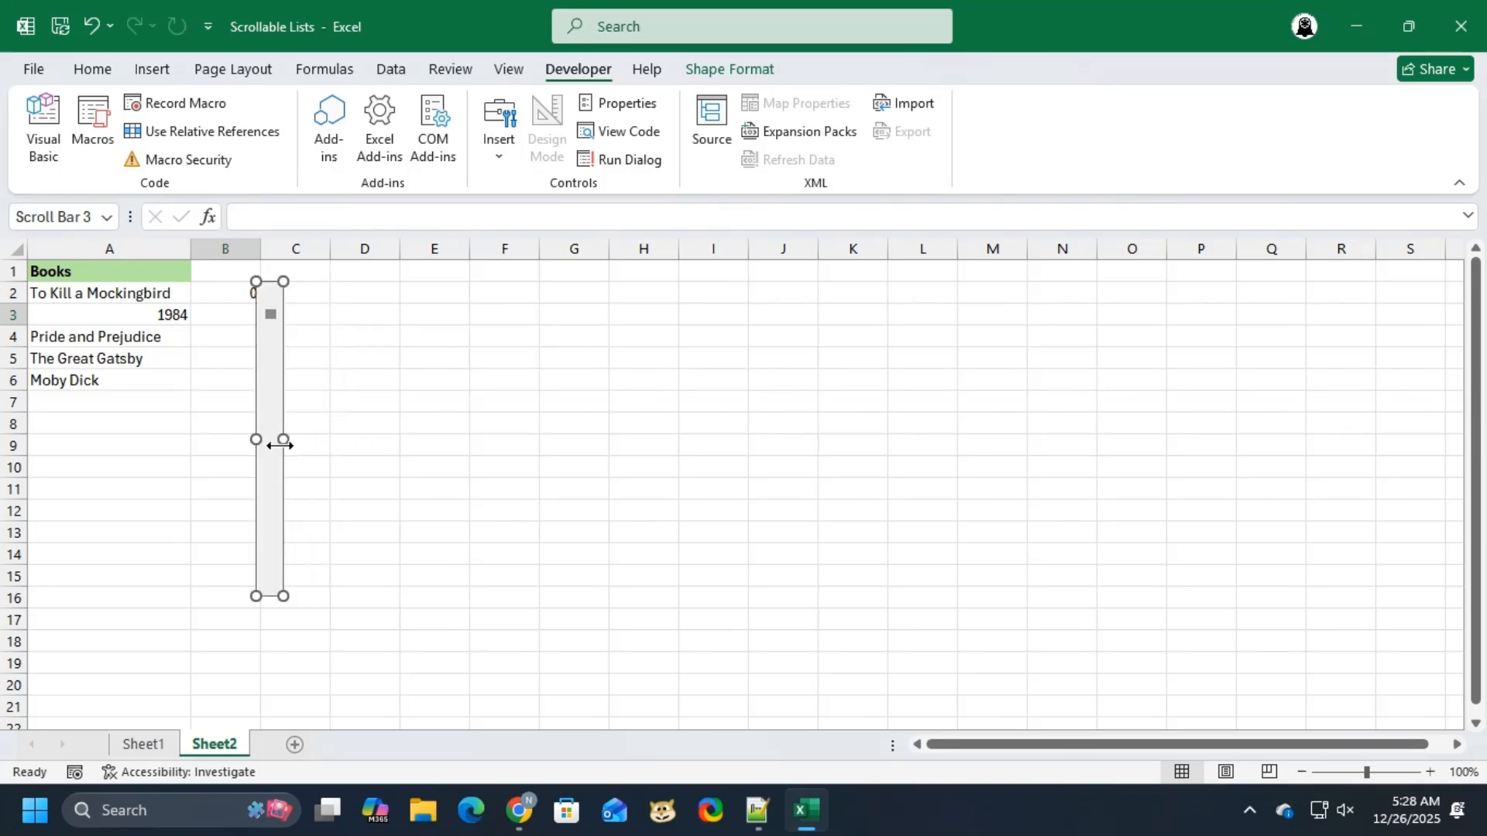
pyautogui.moveTo(271, 597); pyautogui.dragTo(257, 401)
pyautogui.moveTo(250, 430); pyautogui.dragTo(260, 366)
# Step: Format the scroll bar control with a maximum value of 35 and a cell link to $B$2
pyautogui.rightClick(244, 340)
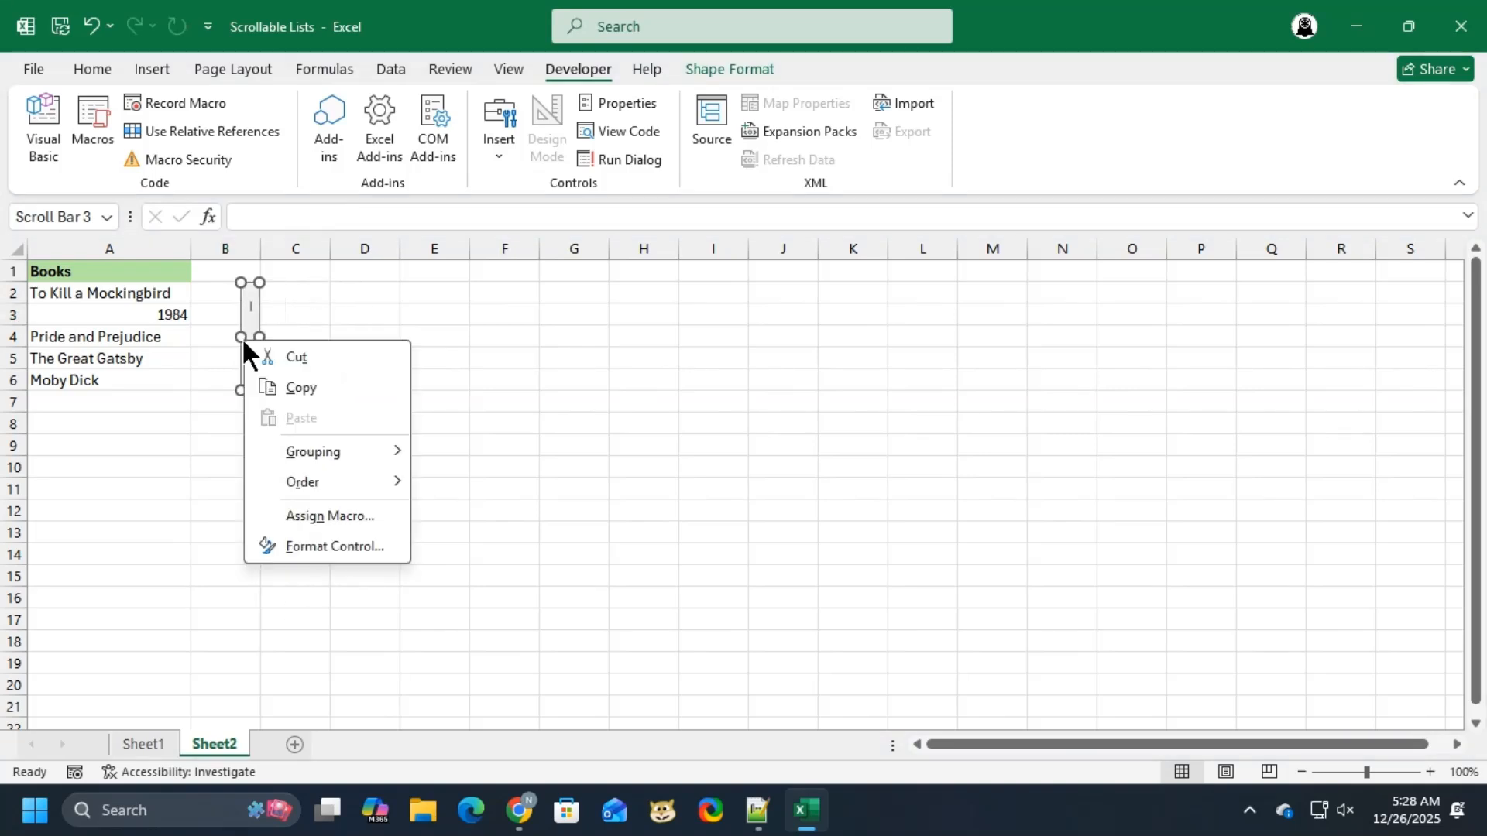
pyautogui.click(307, 555)
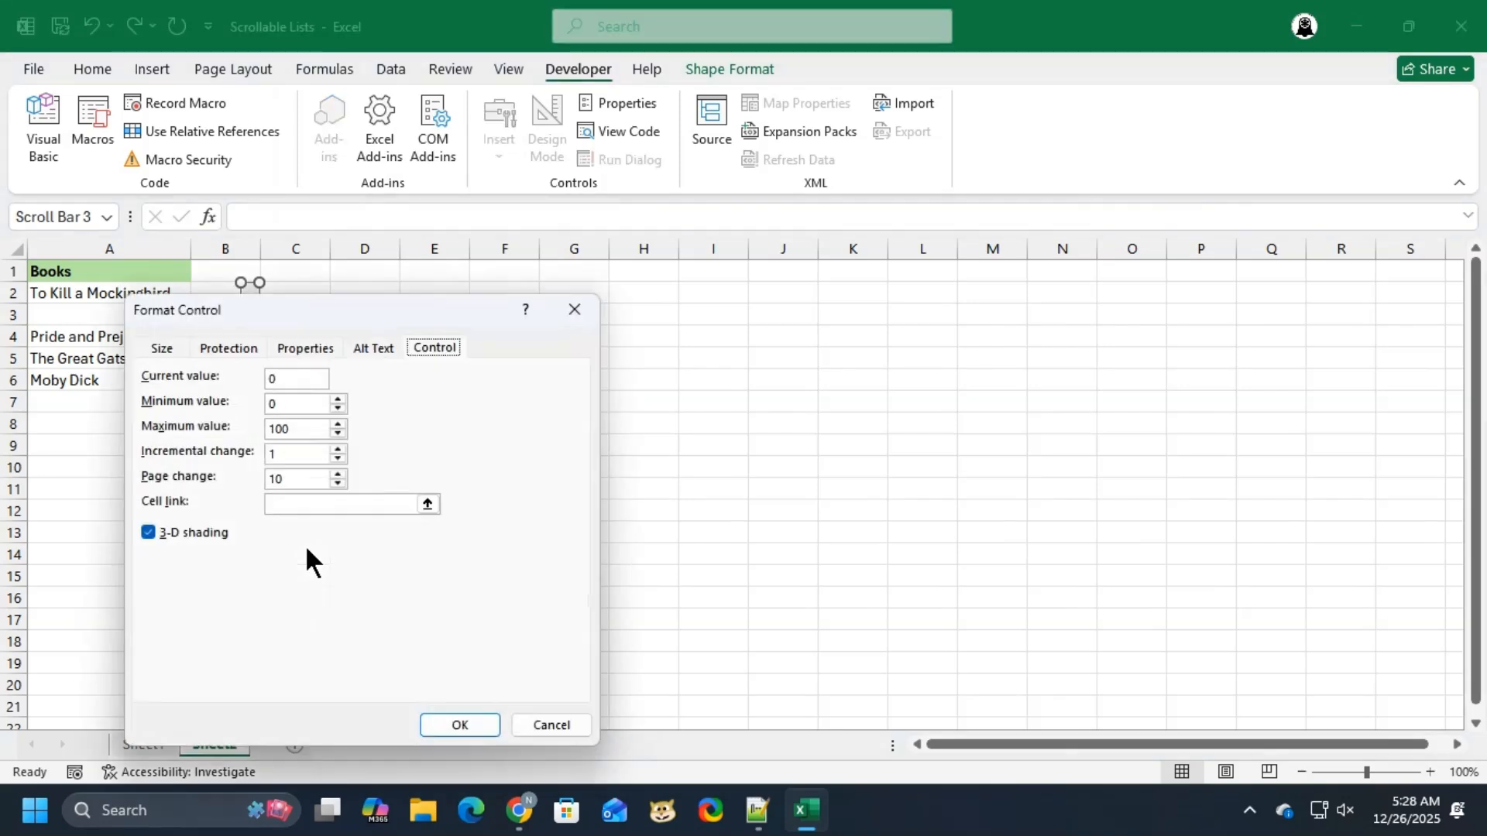
pyautogui.click(285, 428)
pyautogui.press('BackSpace')
pyautogui.press('BackSpace')
pyautogui.press('BackSpace')
pyautogui.write('35')
pyautogui.click(349, 504)
pyautogui.moveTo(293, 304); pyautogui.dragTo(384, 318)
pyautogui.click(209, 295)
pyautogui.click(505, 723)
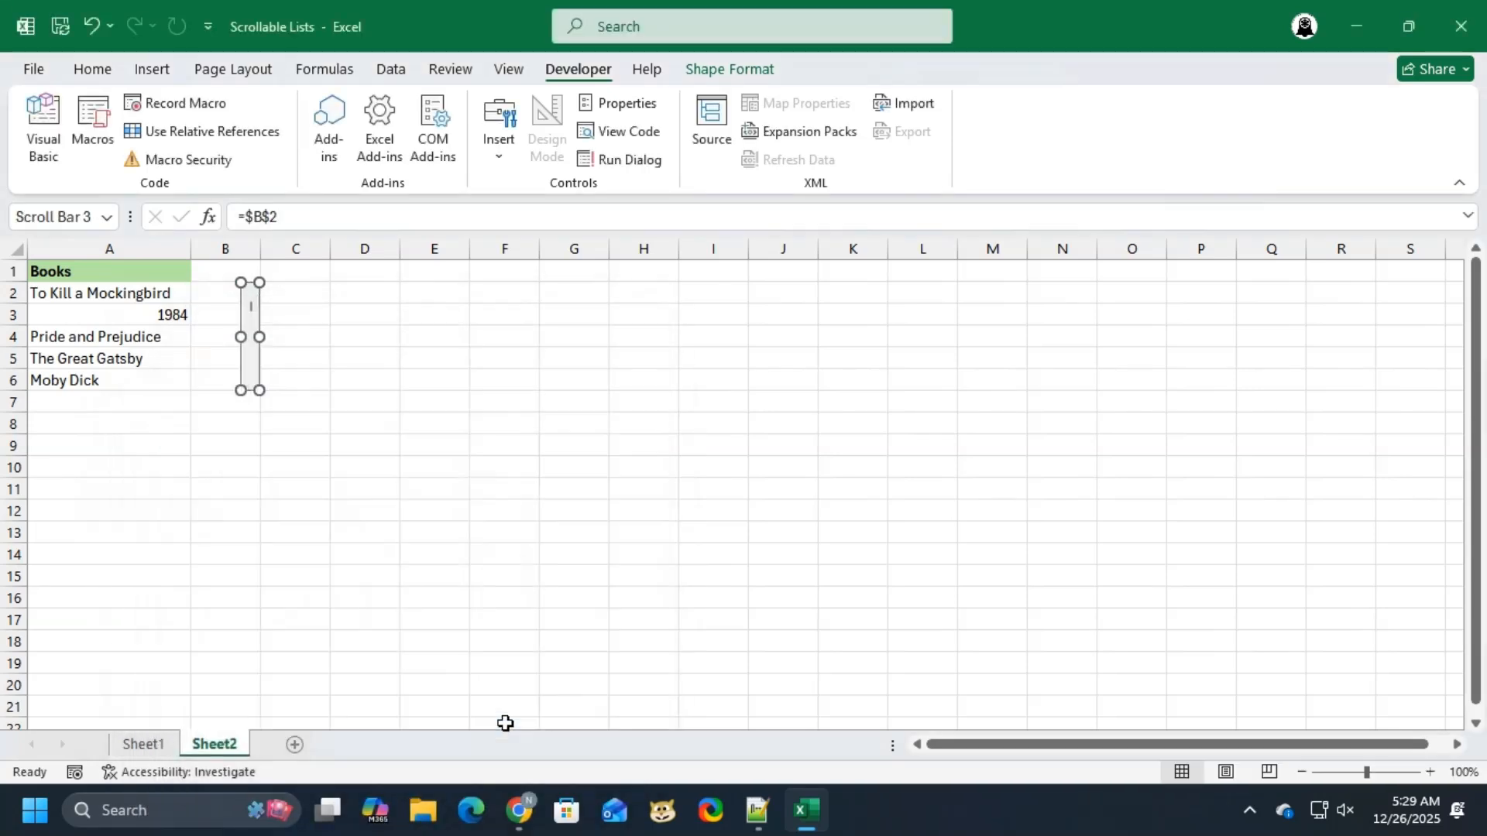
# Step: Deselect the scroll bar and test it by scrolling down through the Books list
pyautogui.click(248, 511)
pyautogui.click(252, 384)
pyautogui.click(253, 385)
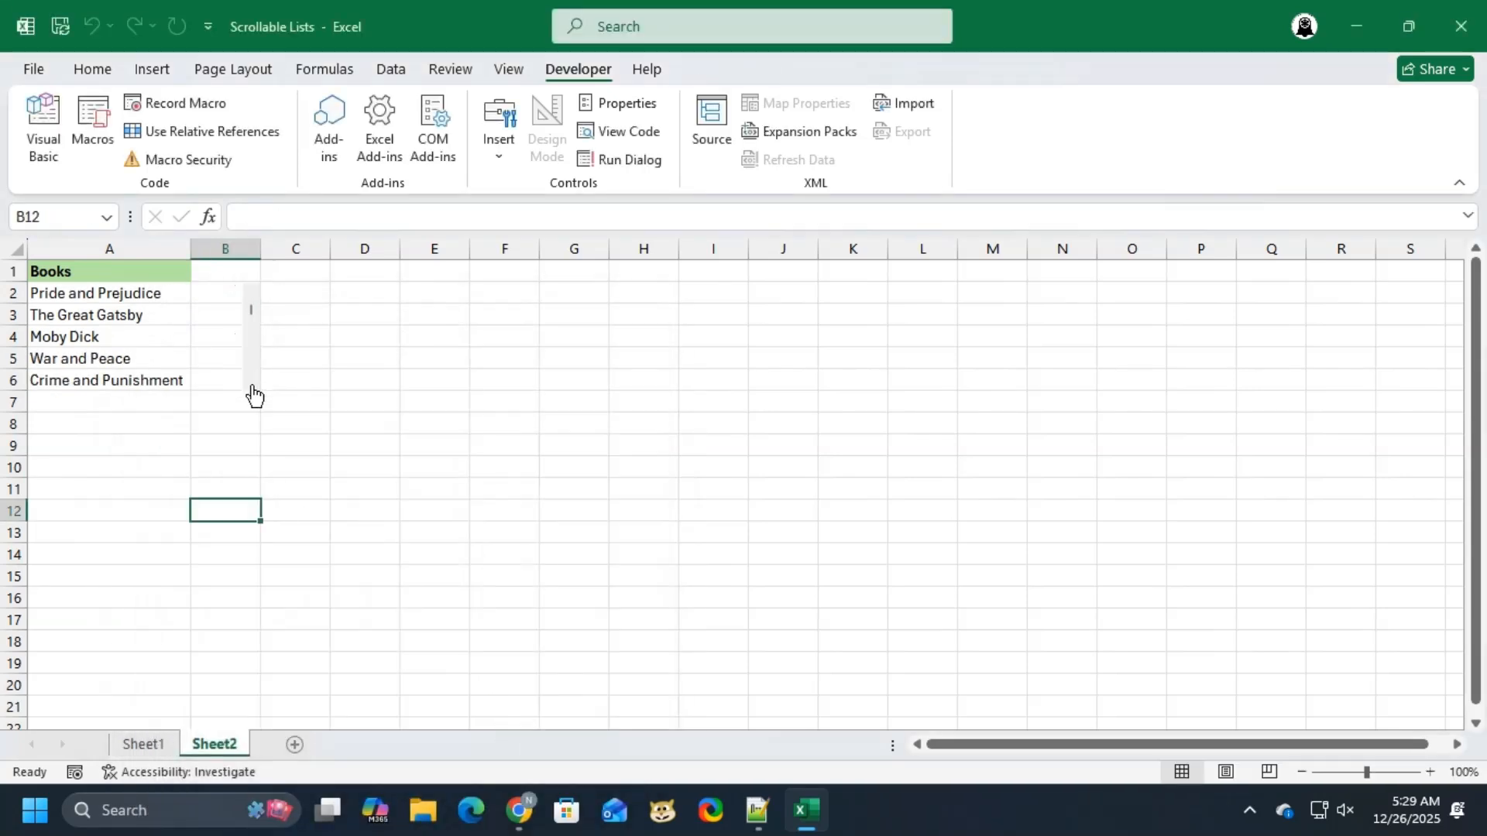
pyautogui.click(252, 385)
pyautogui.click(253, 385)
pyautogui.click(252, 385)
pyautogui.click(253, 385)
pyautogui.click(252, 385)
pyautogui.click(252, 290)
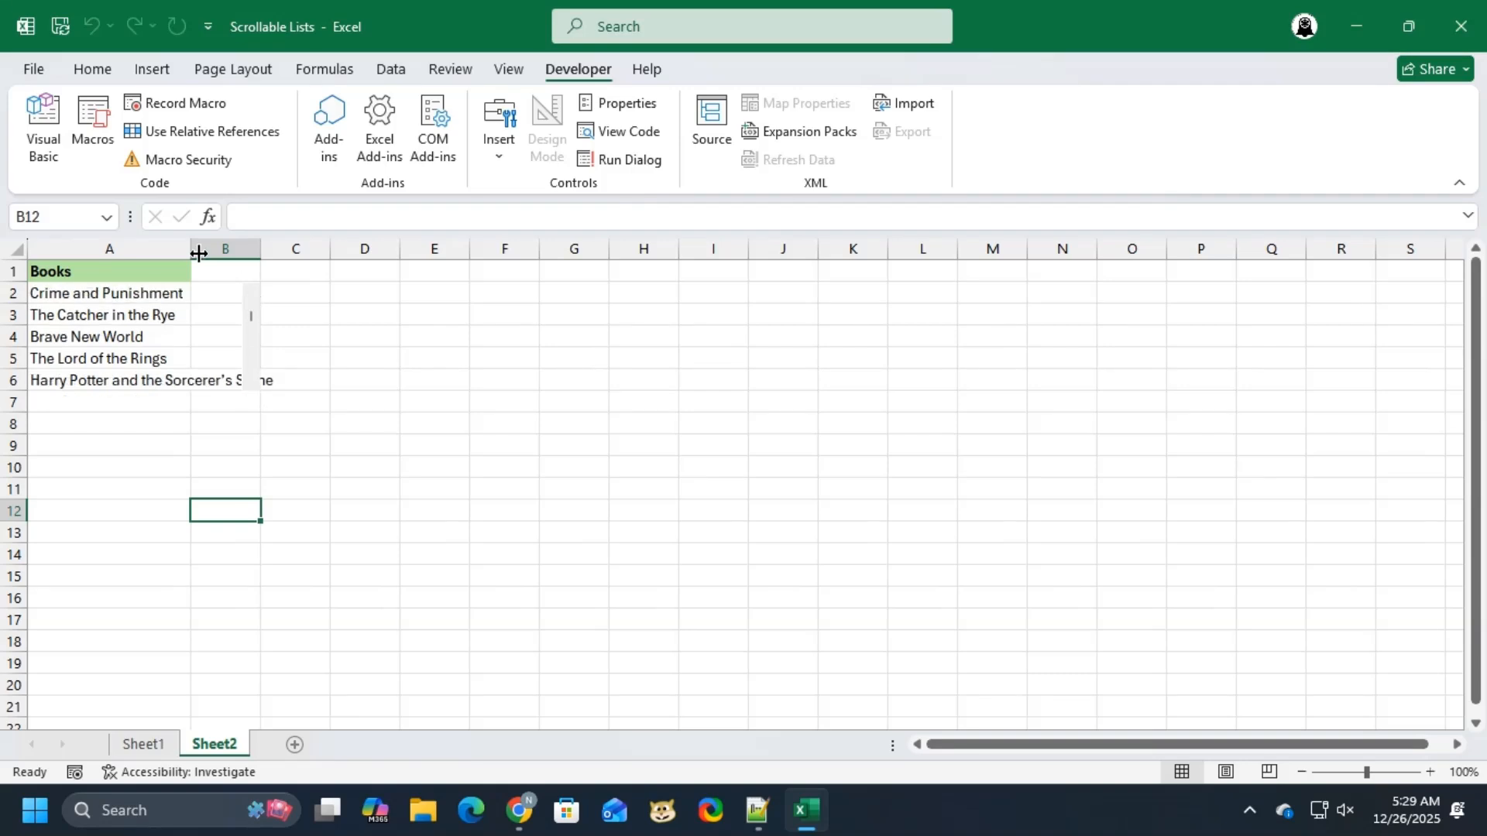
# Step: Fit column A to its contents and scroll the Books list to its end with the scroll bar
pyautogui.doubleClick(199, 254)
pyautogui.click(346, 394)
pyautogui.click(345, 394)
pyautogui.click(345, 394)
pyautogui.click(346, 393)
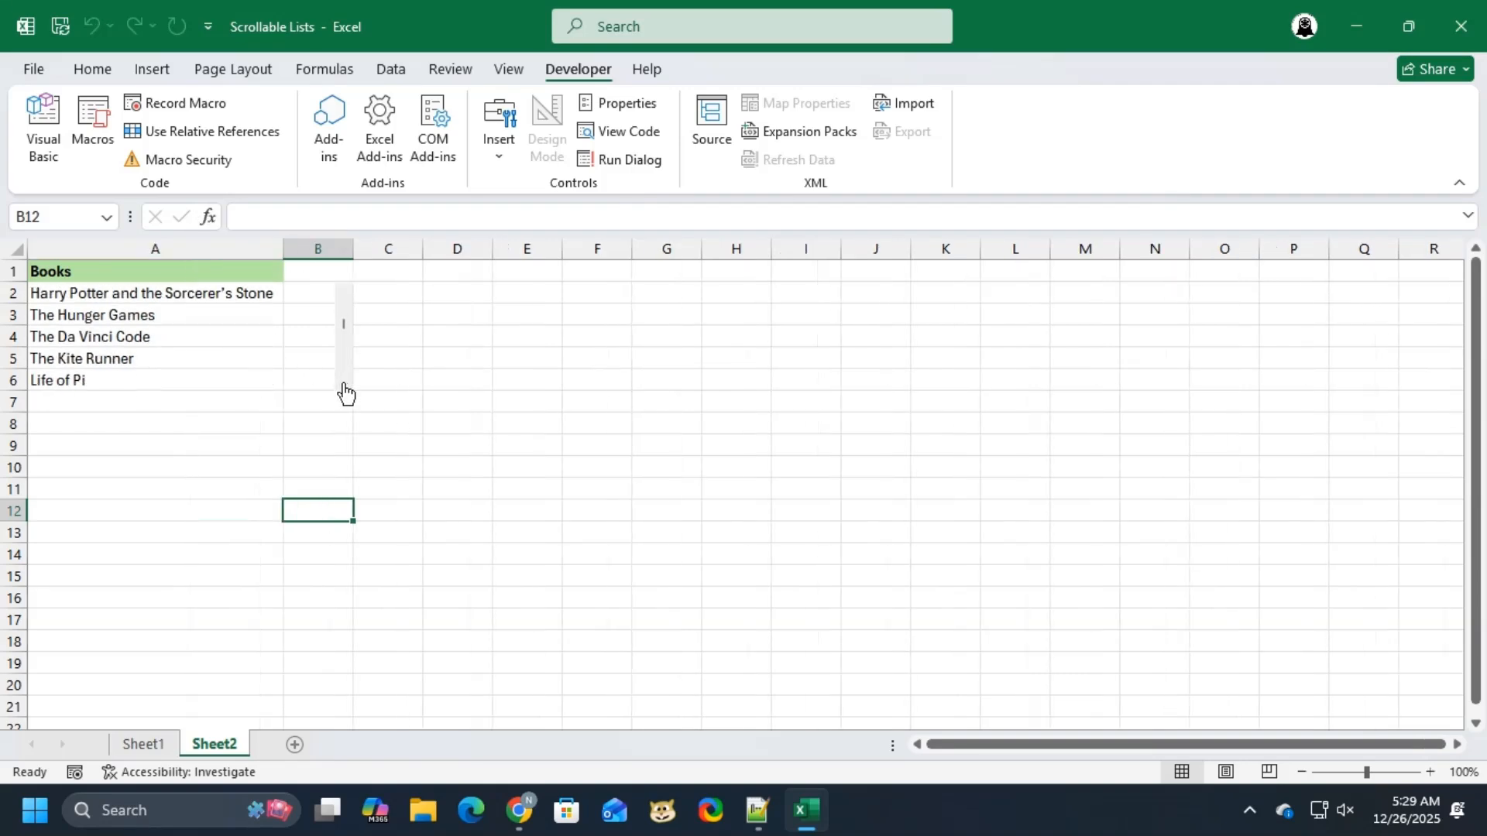
pyautogui.click(346, 387)
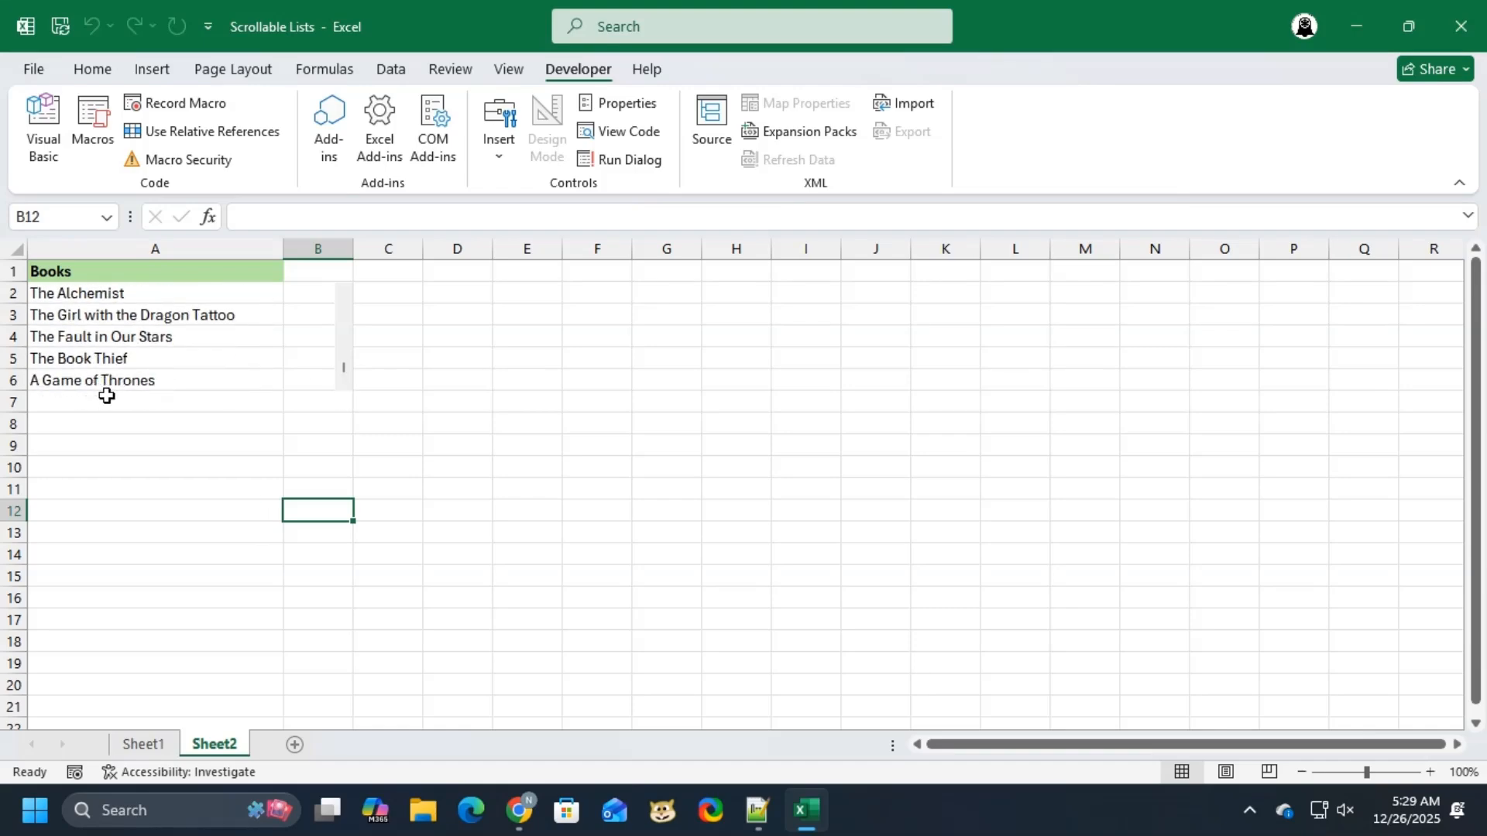
# Step: Compare the last book shown in the scrollable list with the last book in Sheet1's Books column
pyautogui.click(60, 381)
pyautogui.click(143, 745)
pyautogui.scroll(-5, 68, 615)
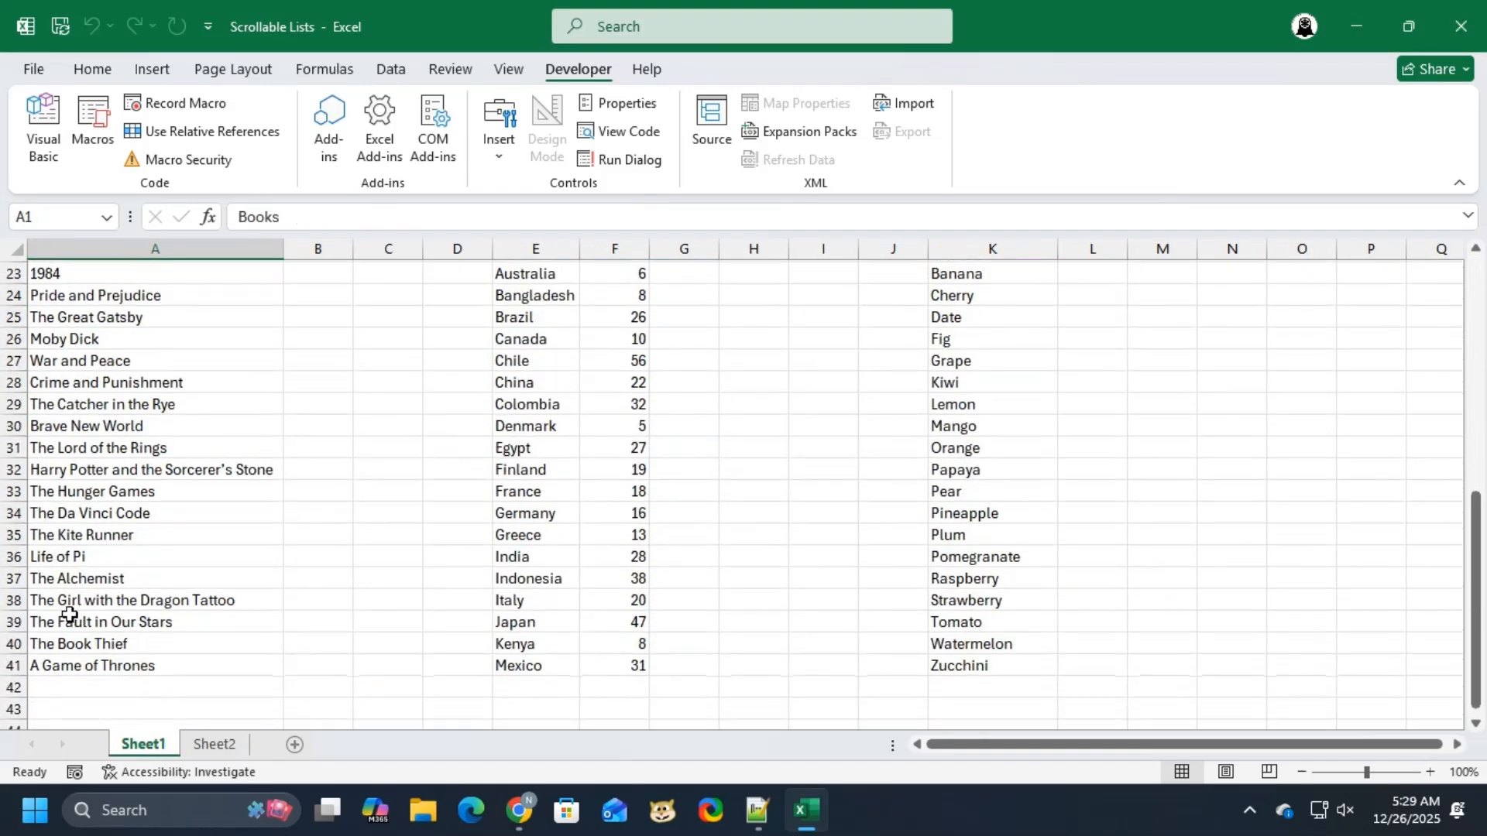
pyautogui.click(105, 668)
pyautogui.click(210, 744)
# Step: Copy the Countries and States/Provices headers from Sheet1 to cell E1 of Sheet2 and widen column E slightly
pyautogui.hotkey('ctrl', 'pageup')
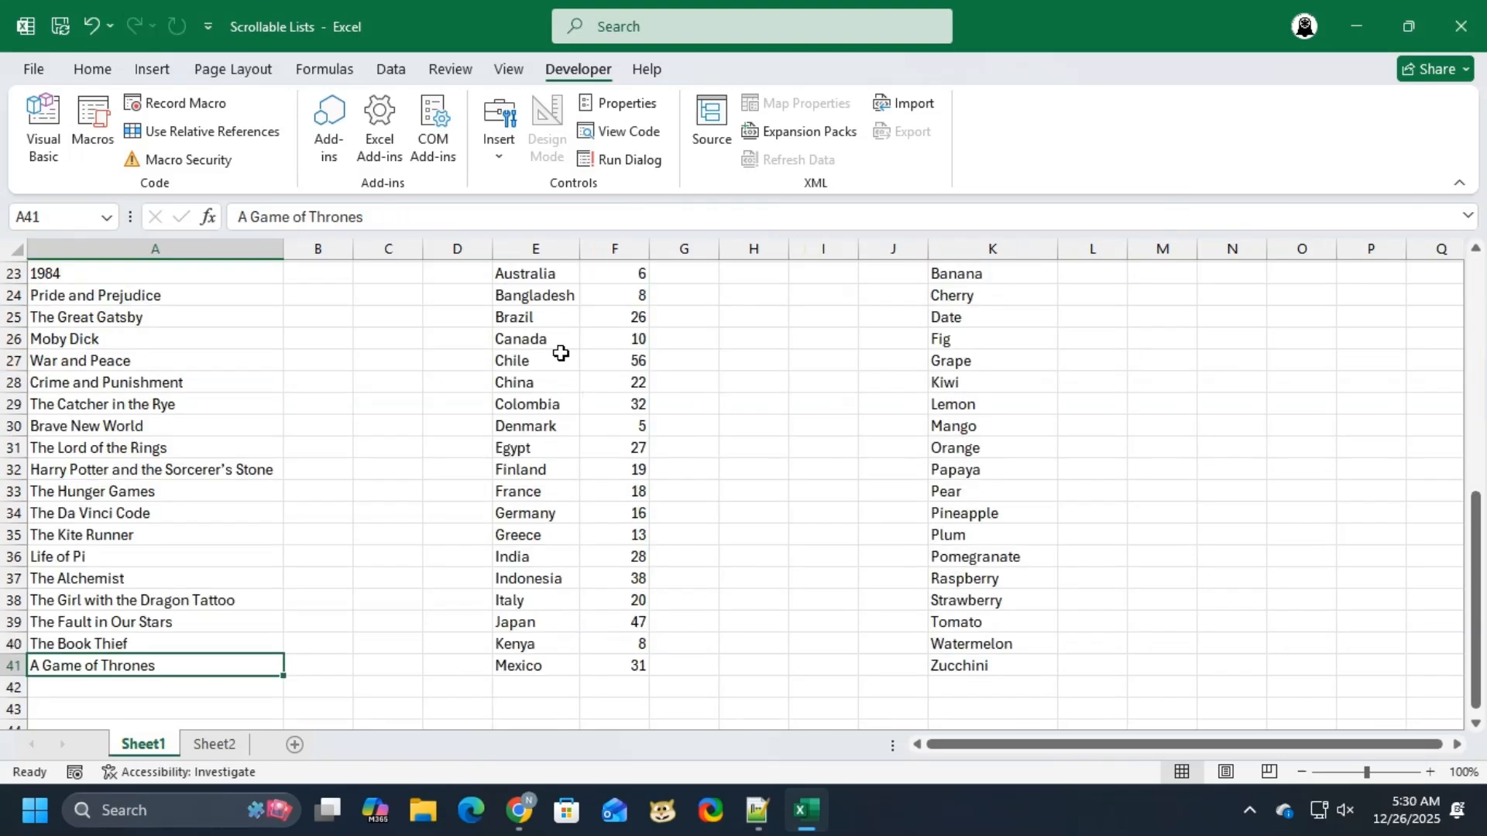
pyautogui.scroll(7, 561, 353)
pyautogui.moveTo(523, 272); pyautogui.dragTo(605, 277)
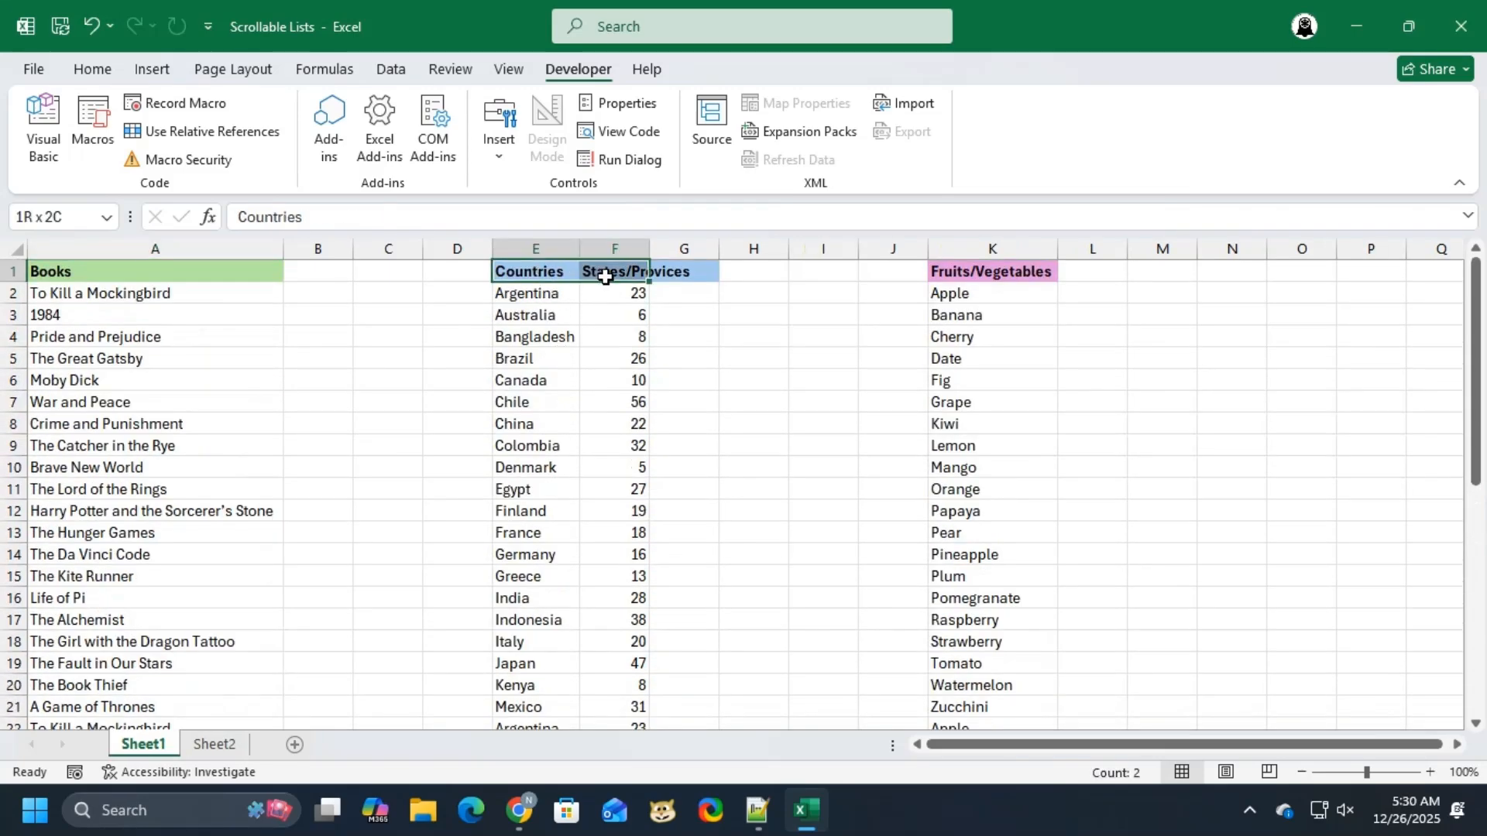
pyautogui.hotkey('ctrl', 'c')
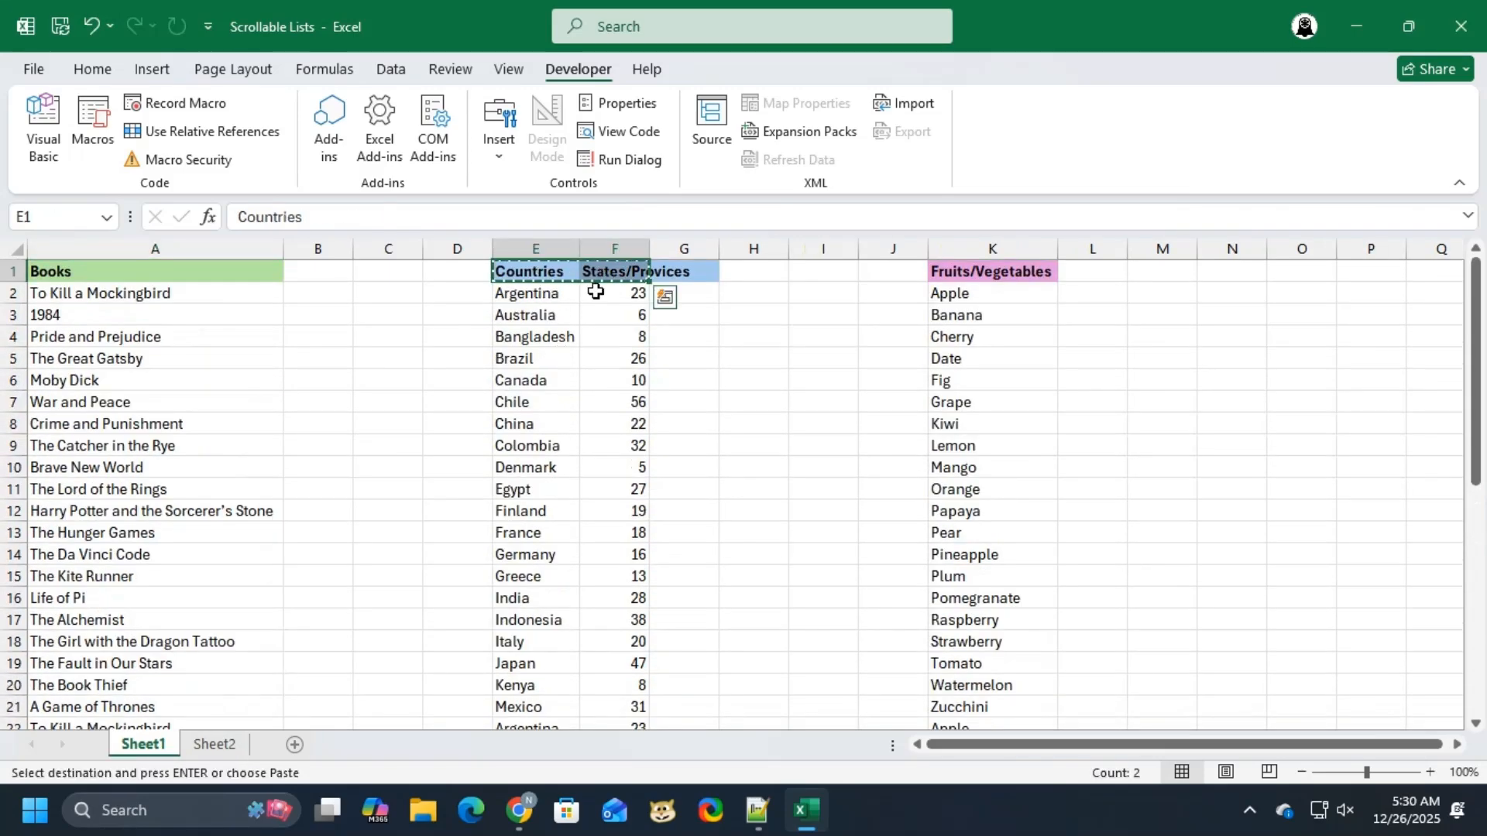
pyautogui.click(215, 745)
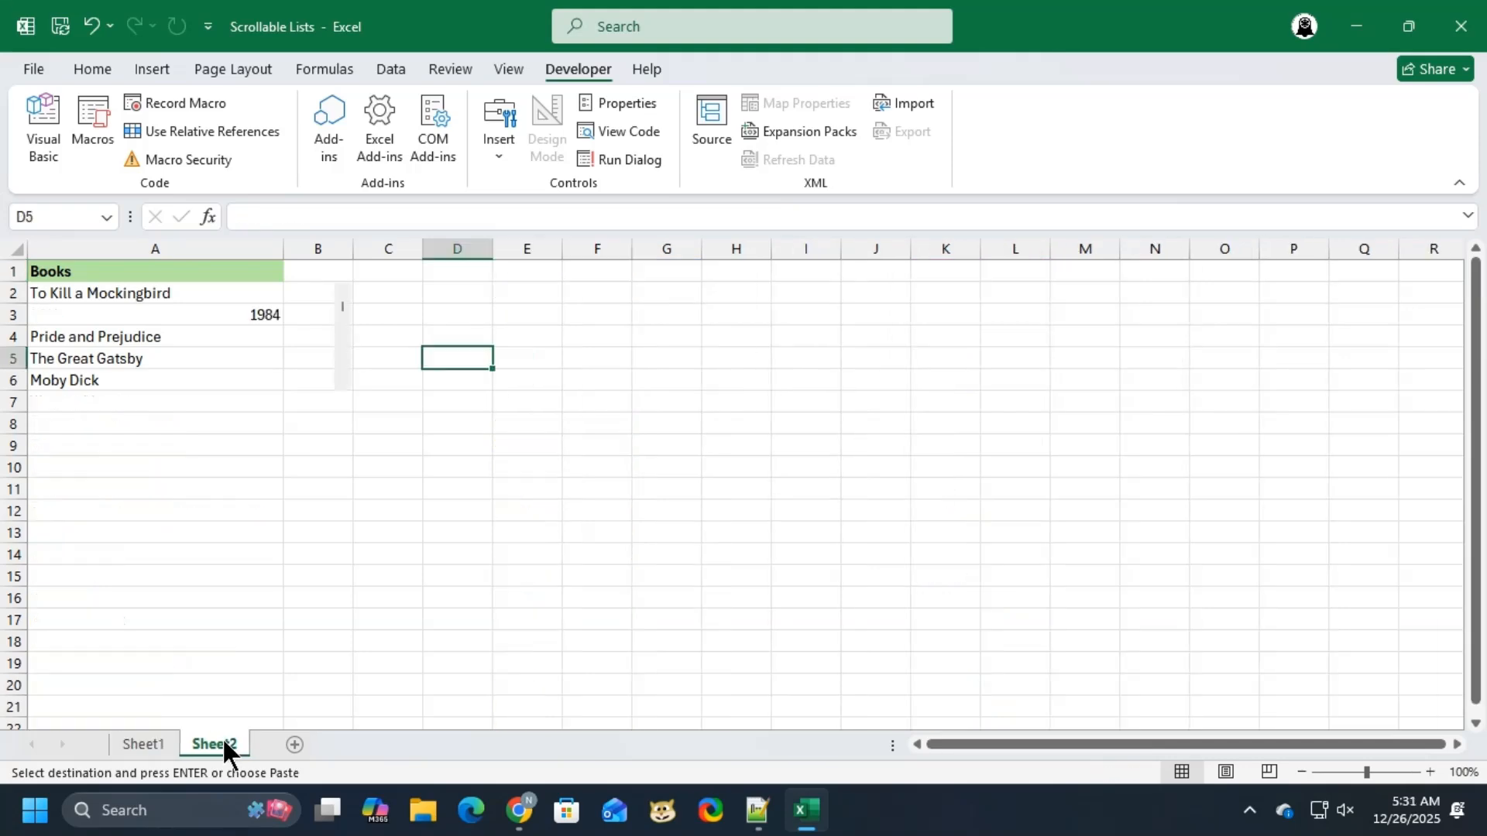
pyautogui.click(522, 272)
pyautogui.hotkey('ctrl', 'v')
pyautogui.click(593, 321)
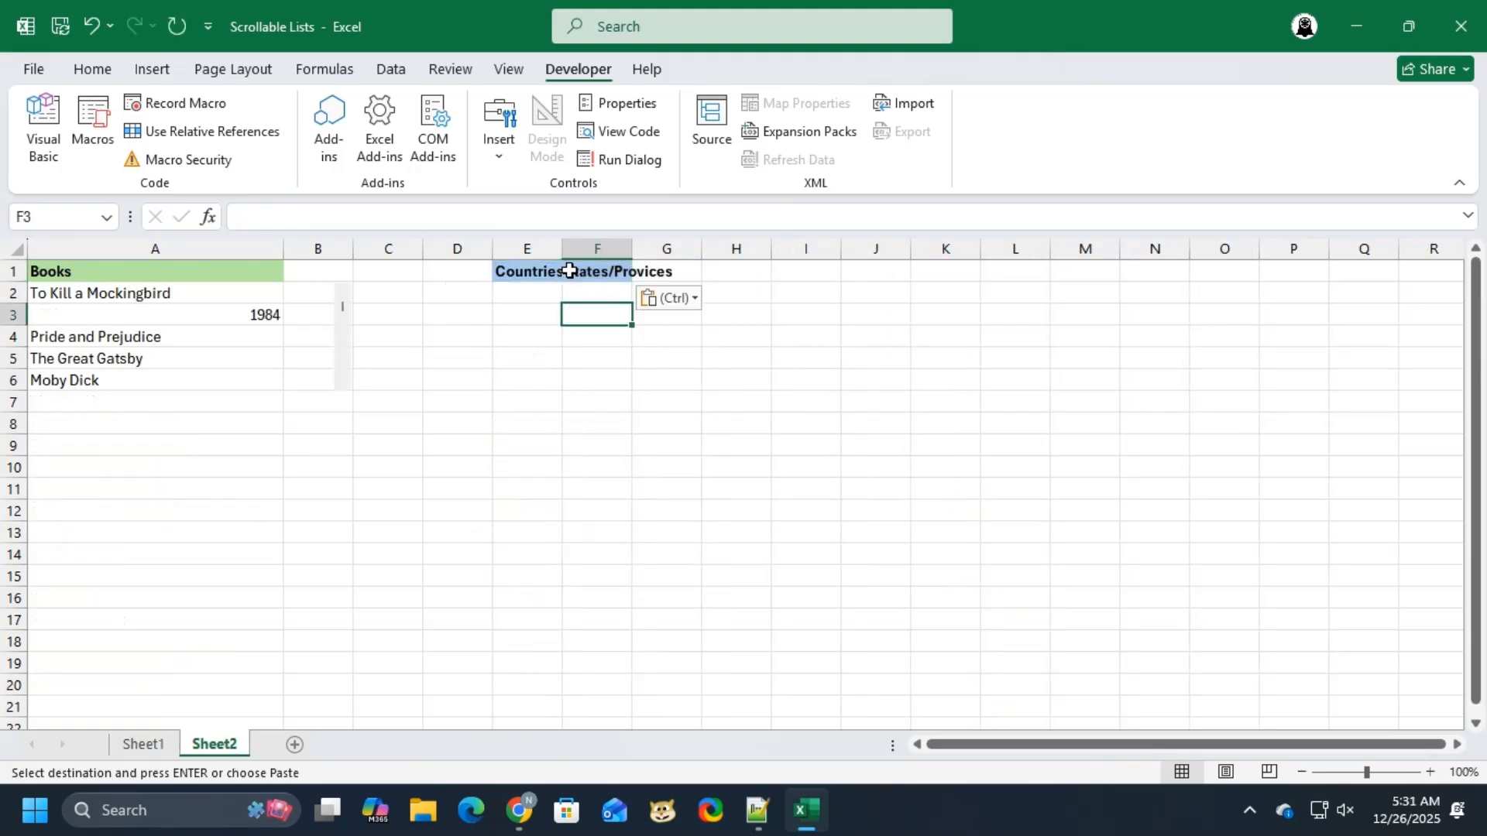
pyautogui.moveTo(563, 246); pyautogui.dragTo(569, 247)
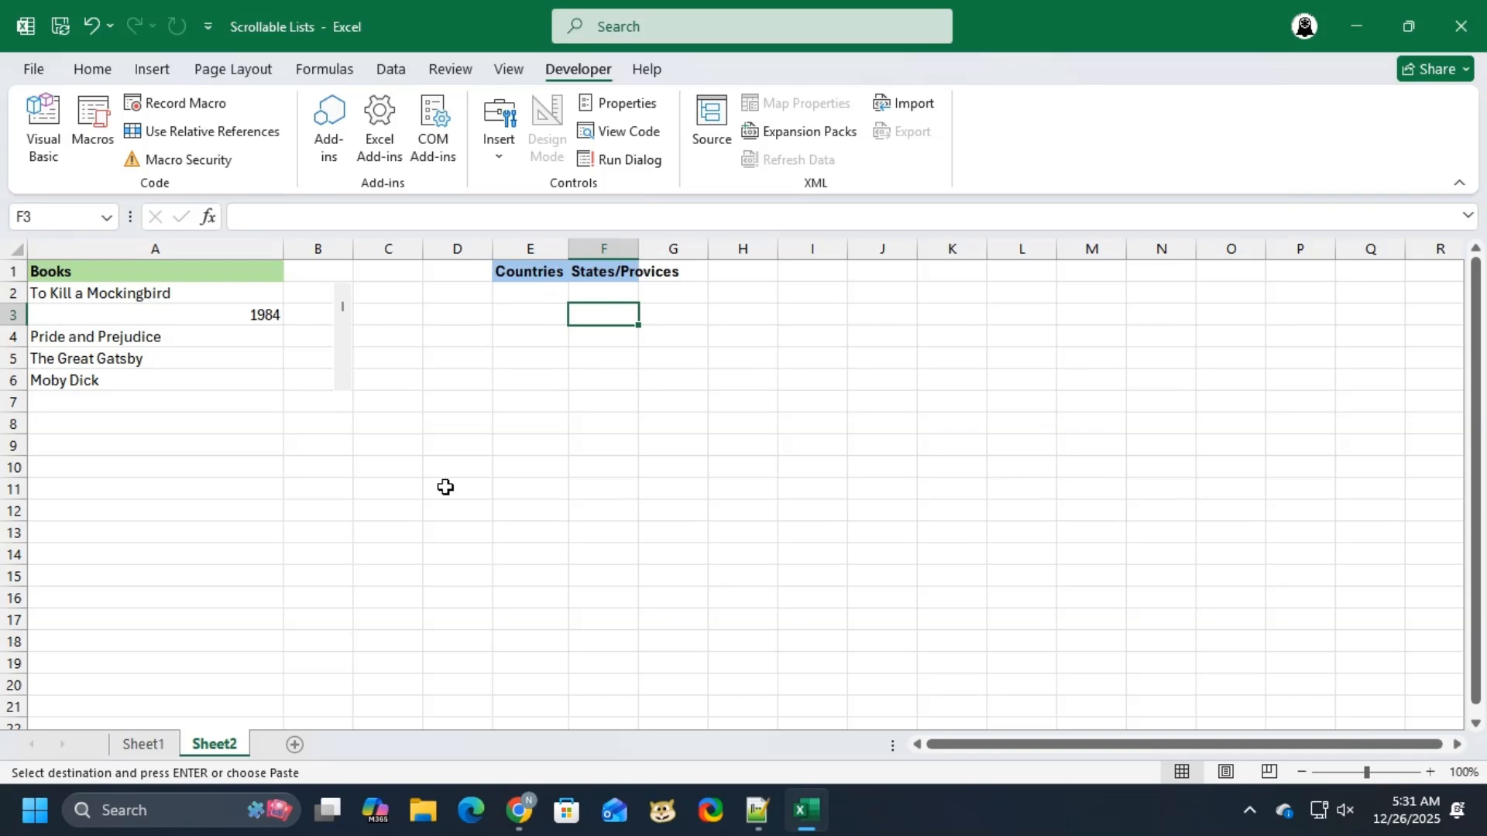
# Step: Check the first country's cell on Sheet1 and enter =OFFSET(Sheet1!E2,G2,0) in cell E2 of Sheet2
pyautogui.click(520, 292)
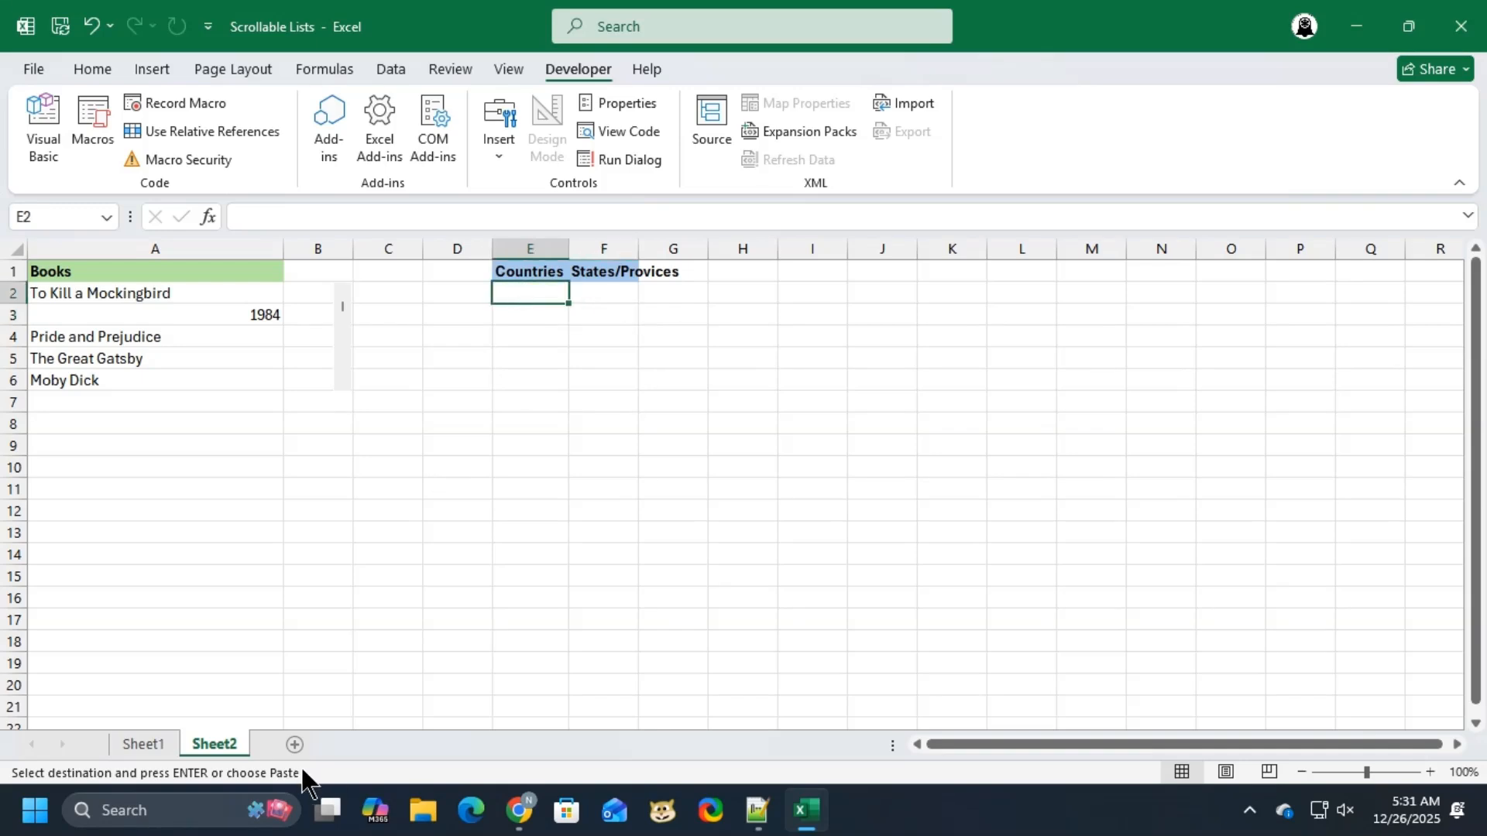
pyautogui.click(131, 747)
pyautogui.click(537, 296)
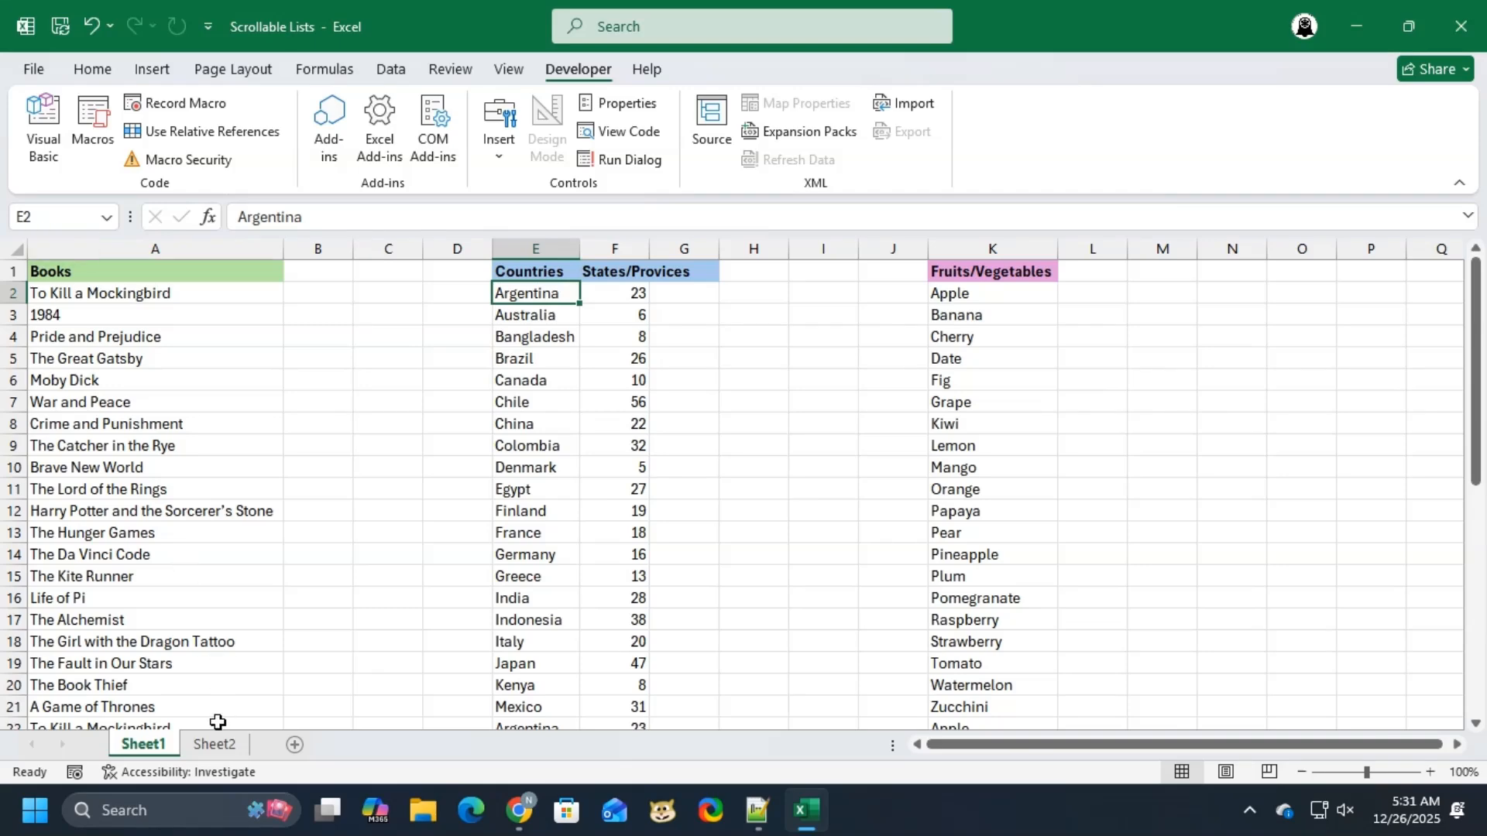
pyautogui.click(216, 746)
pyautogui.write('=OFFSET(S')
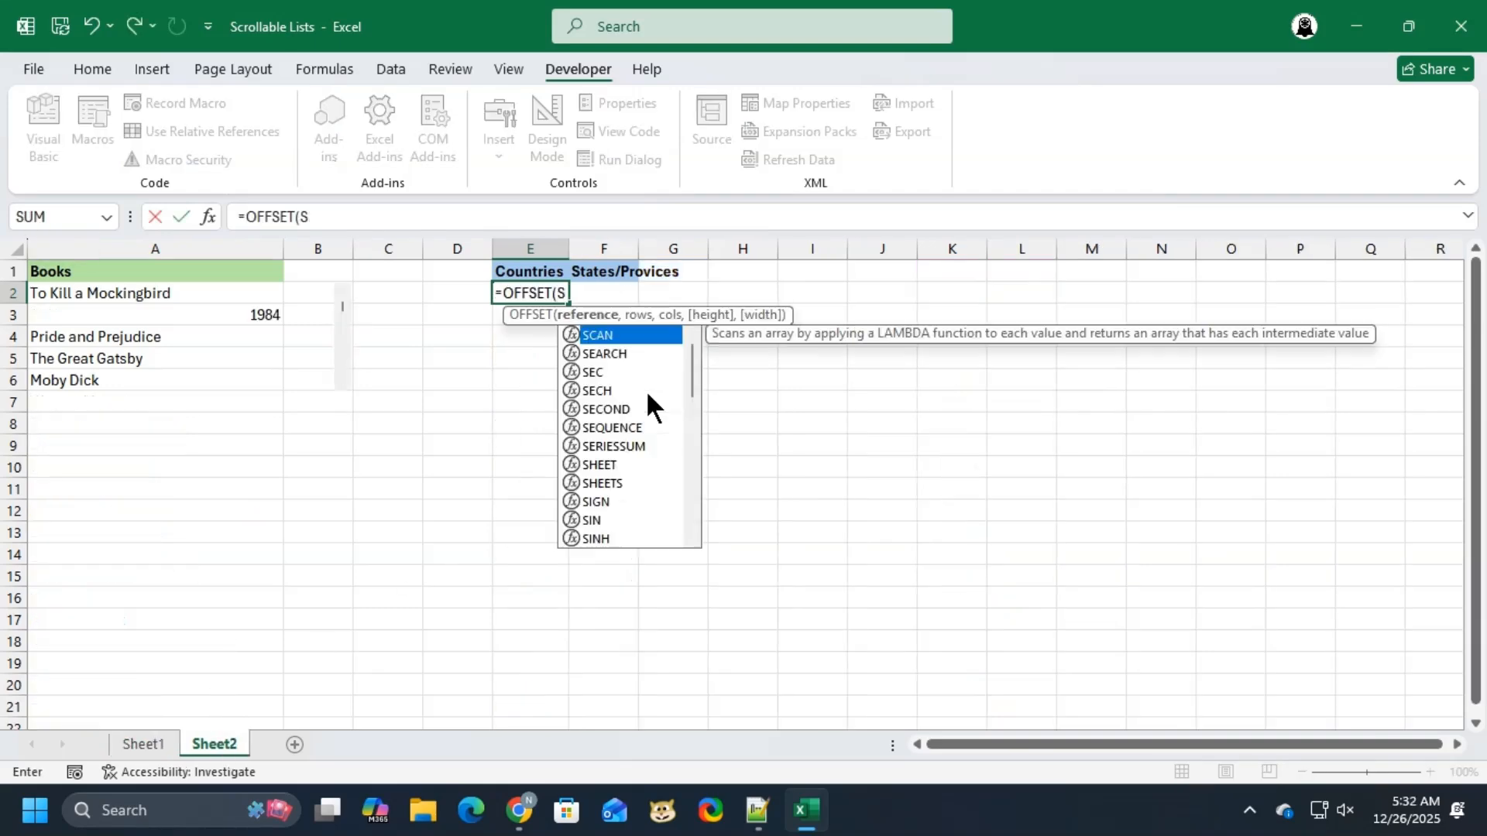
pyautogui.write('heet1!e2,G2')
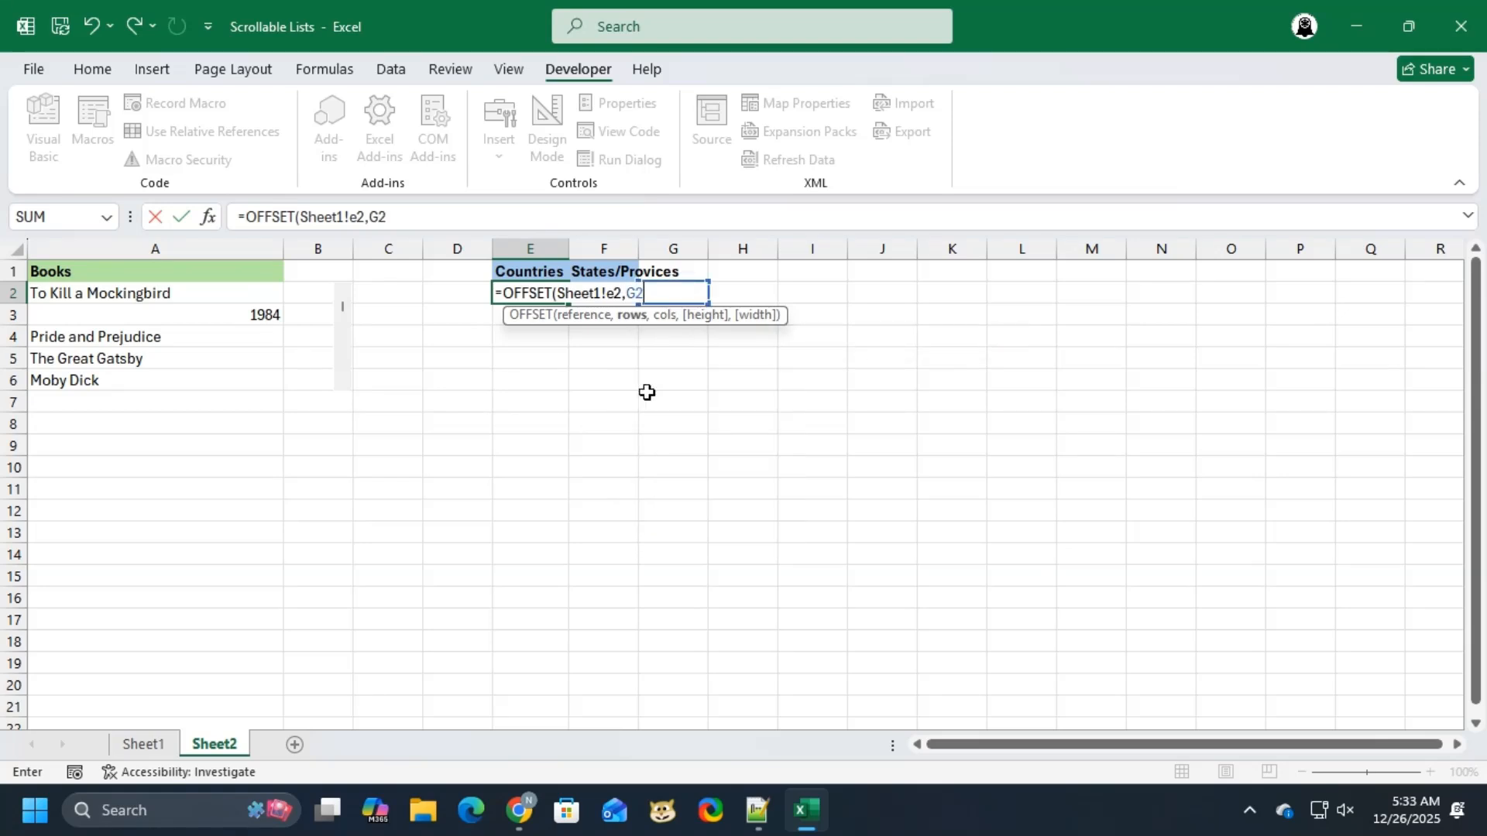
pyautogui.write(',0')
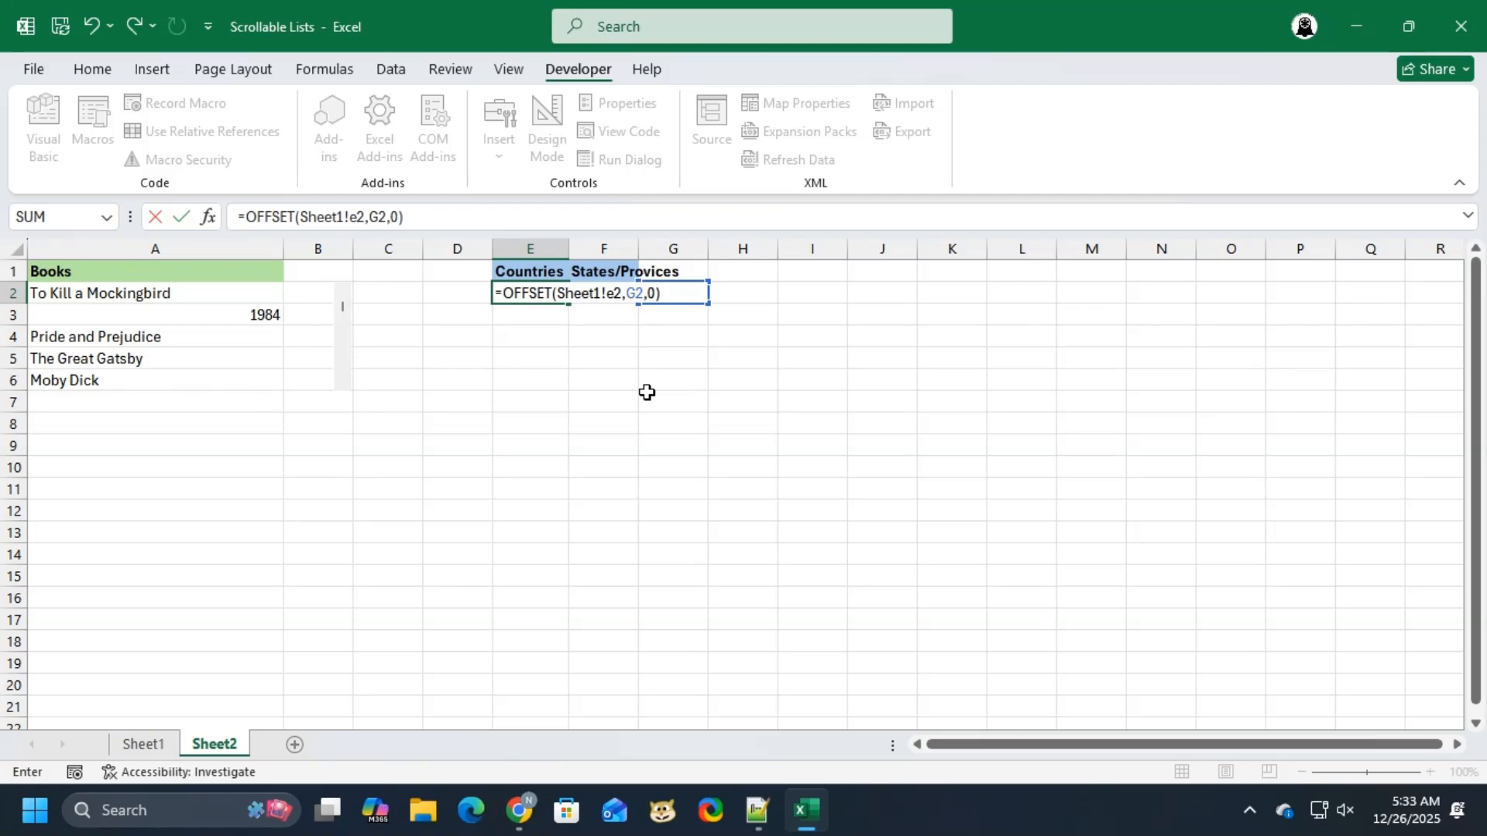
pyautogui.press('Return')
pyautogui.press('Return')
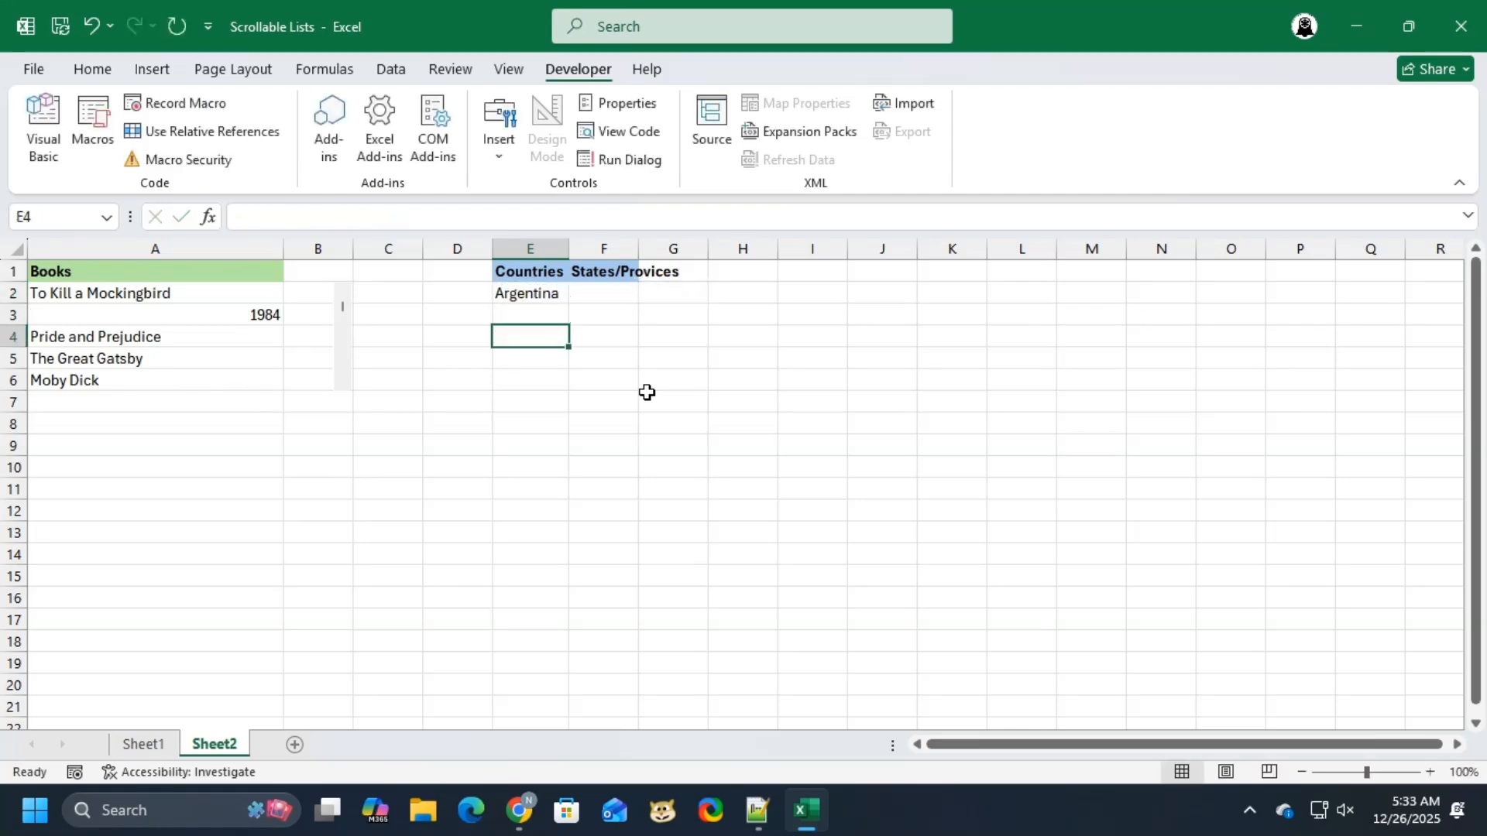
# Step: Test the Countries formula by entering 0, 1 and then 2 in offset cell G2
pyautogui.click(547, 294)
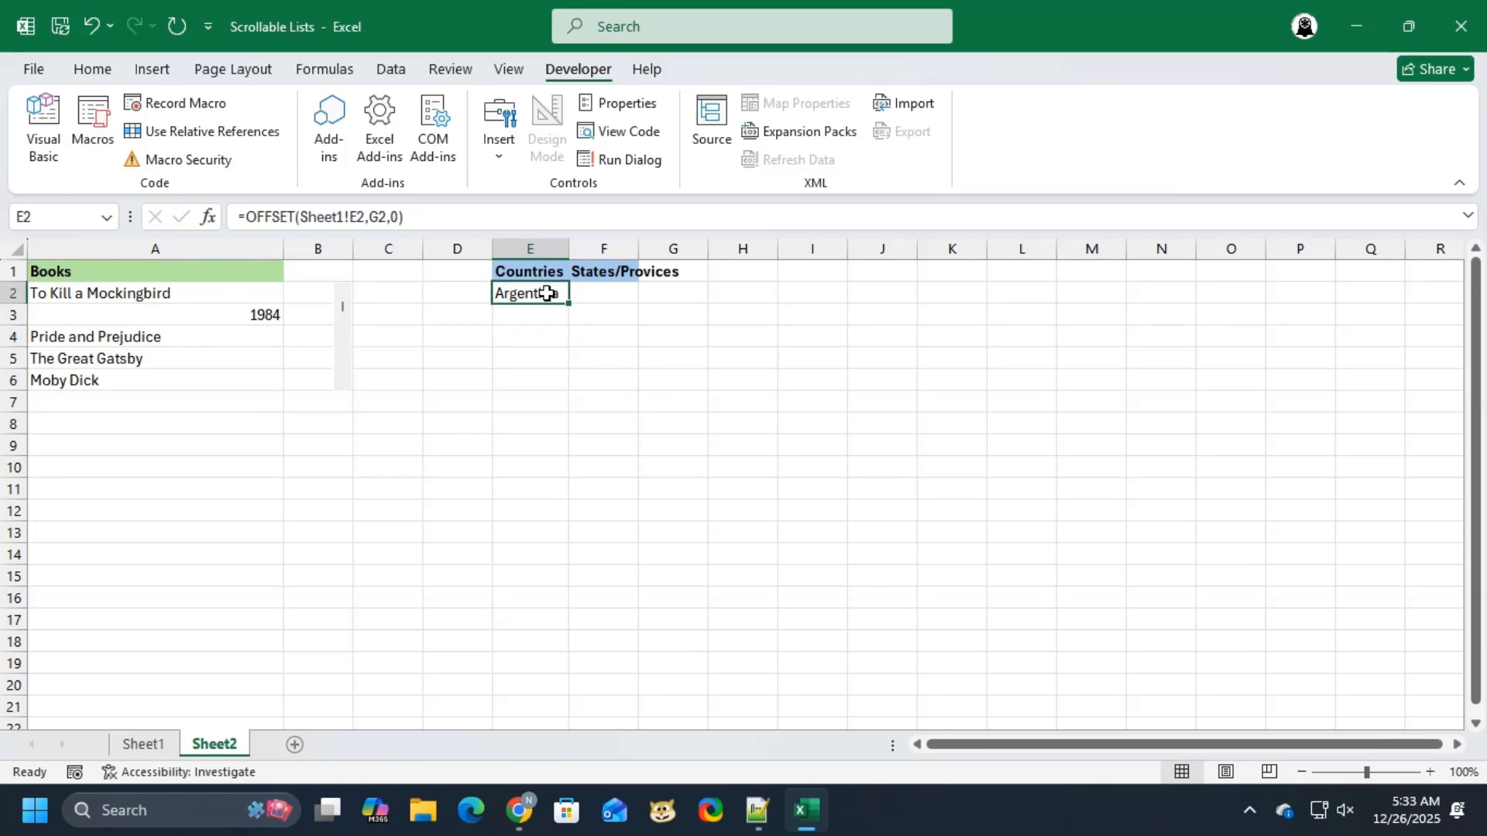
pyautogui.click(661, 293)
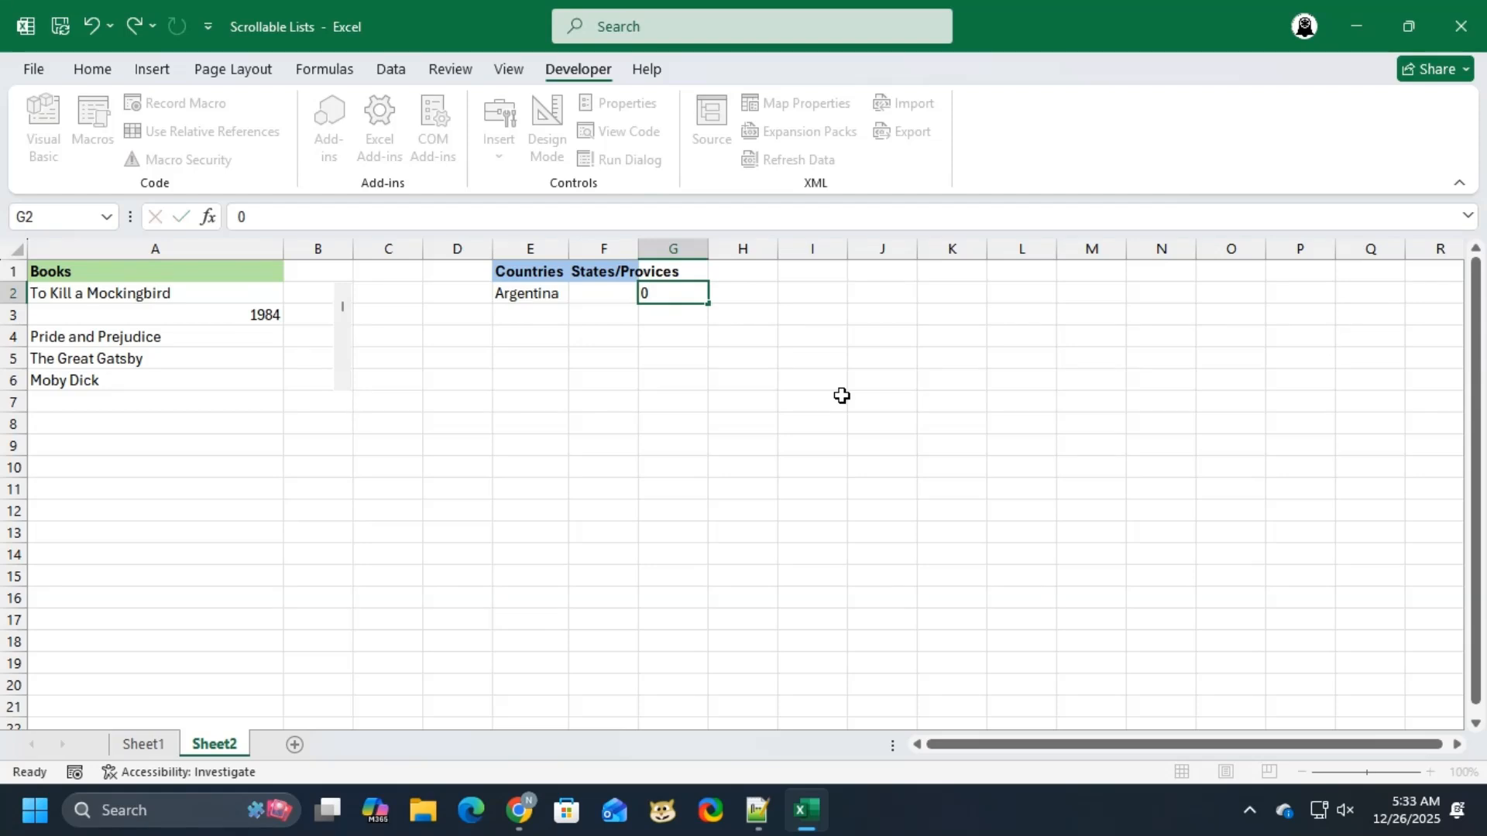
pyautogui.press('Return')
pyautogui.press('Up')
pyautogui.write('1')
pyautogui.press('Return')
pyautogui.press('Up')
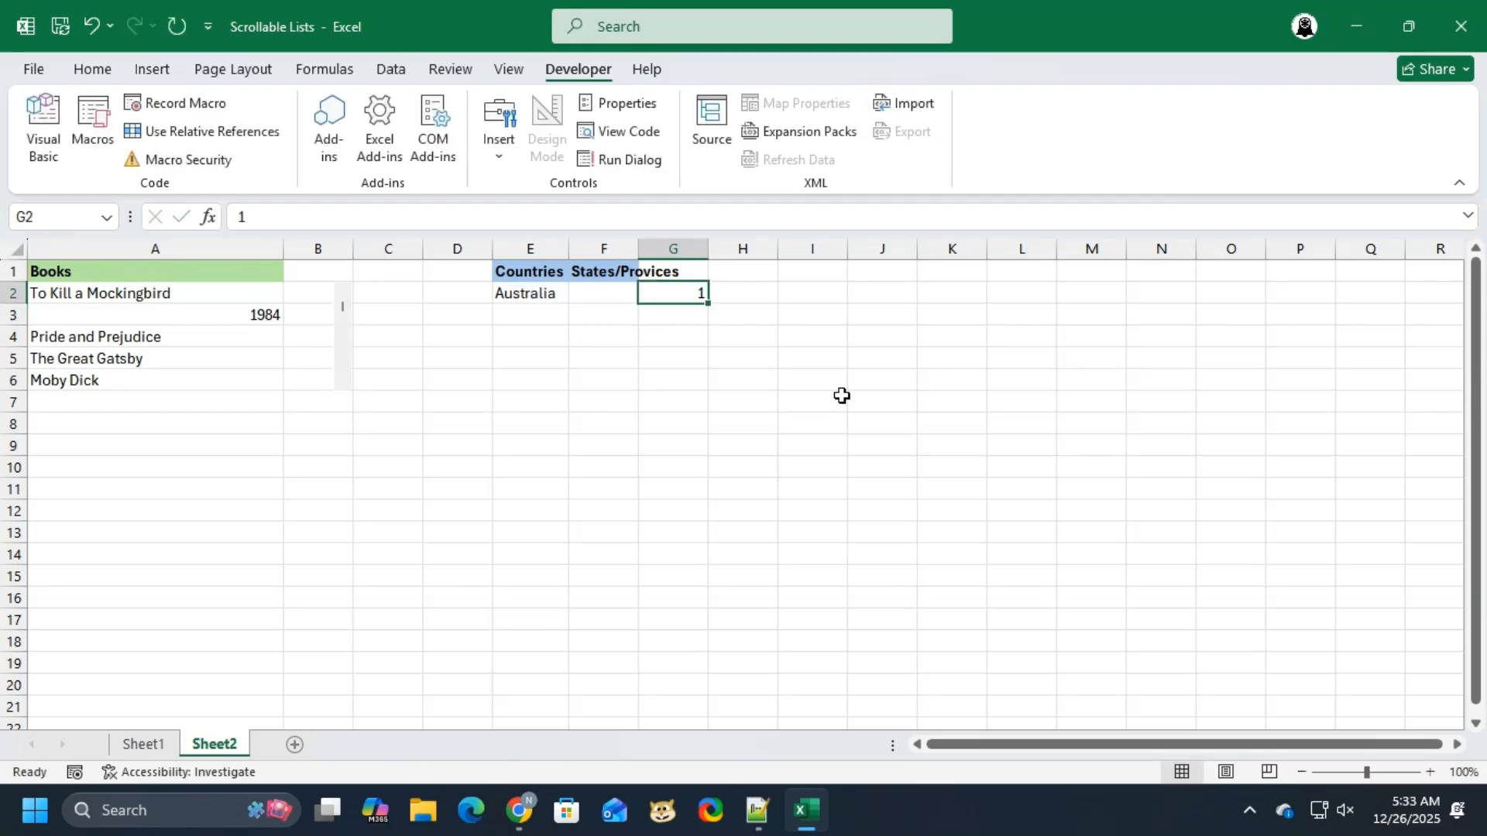
pyautogui.write('2')
pyautogui.press('Return')
pyautogui.press('Up')
pyautogui.press('Down')
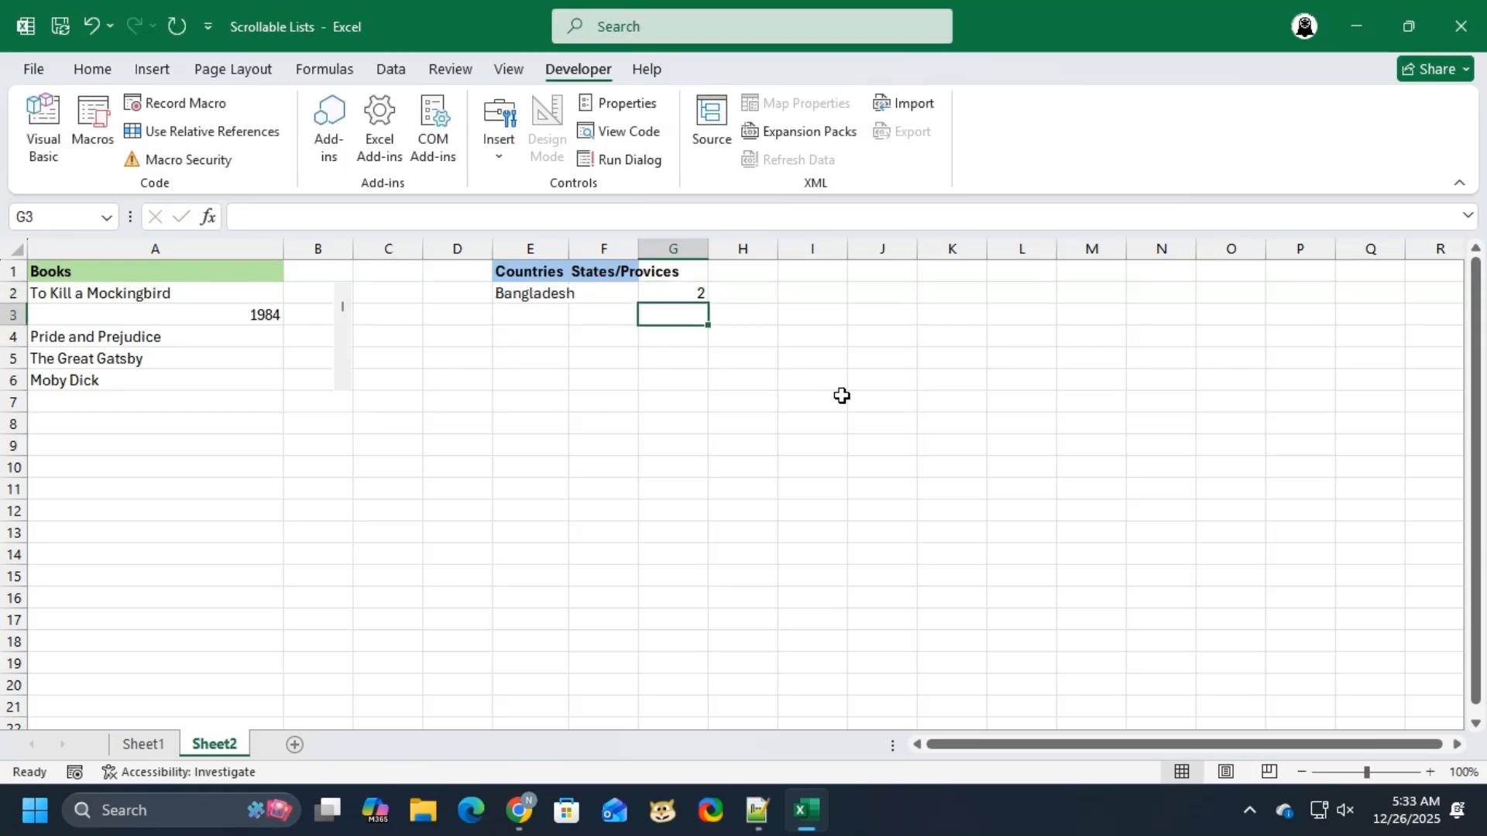
# Step: Extend the formula in E2 to =OFFSET(Sheet1!E2,G2,0,,2) so it returns the country together with its States/Provices value
pyautogui.press('Up')
pyautogui.press('Left')
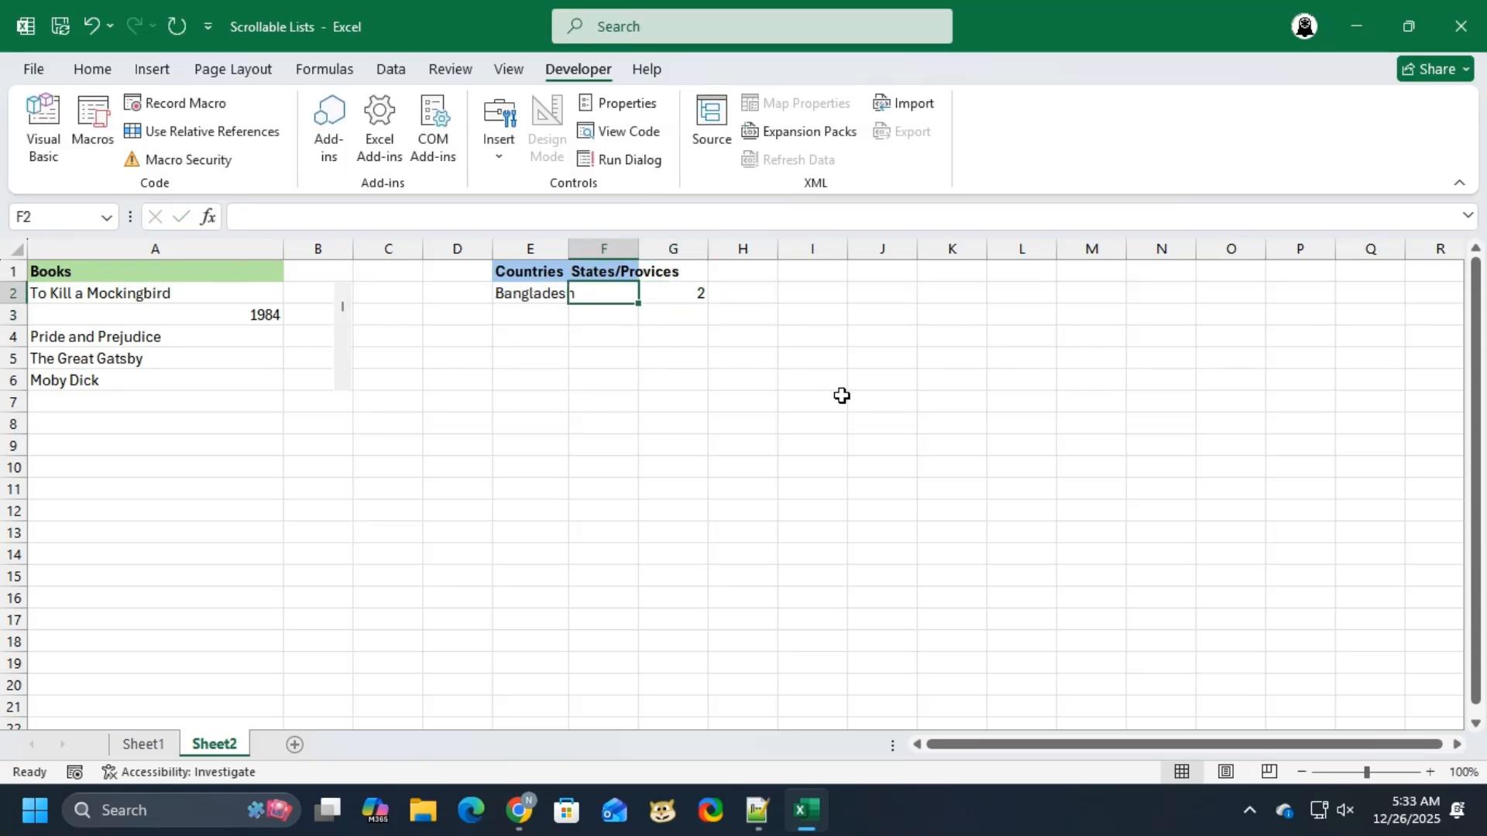
pyautogui.press('Left')
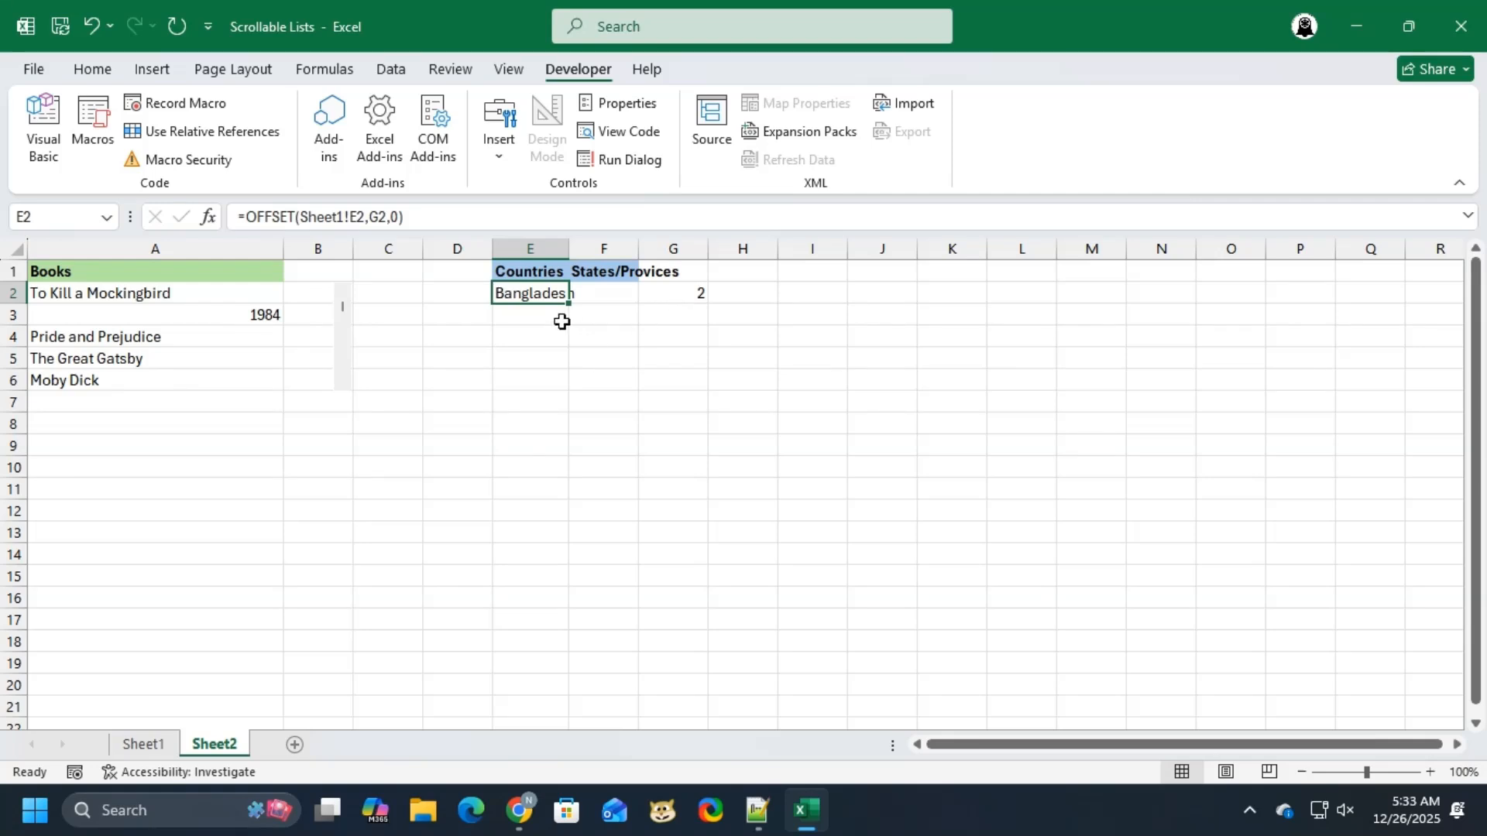
pyautogui.doubleClick(542, 293)
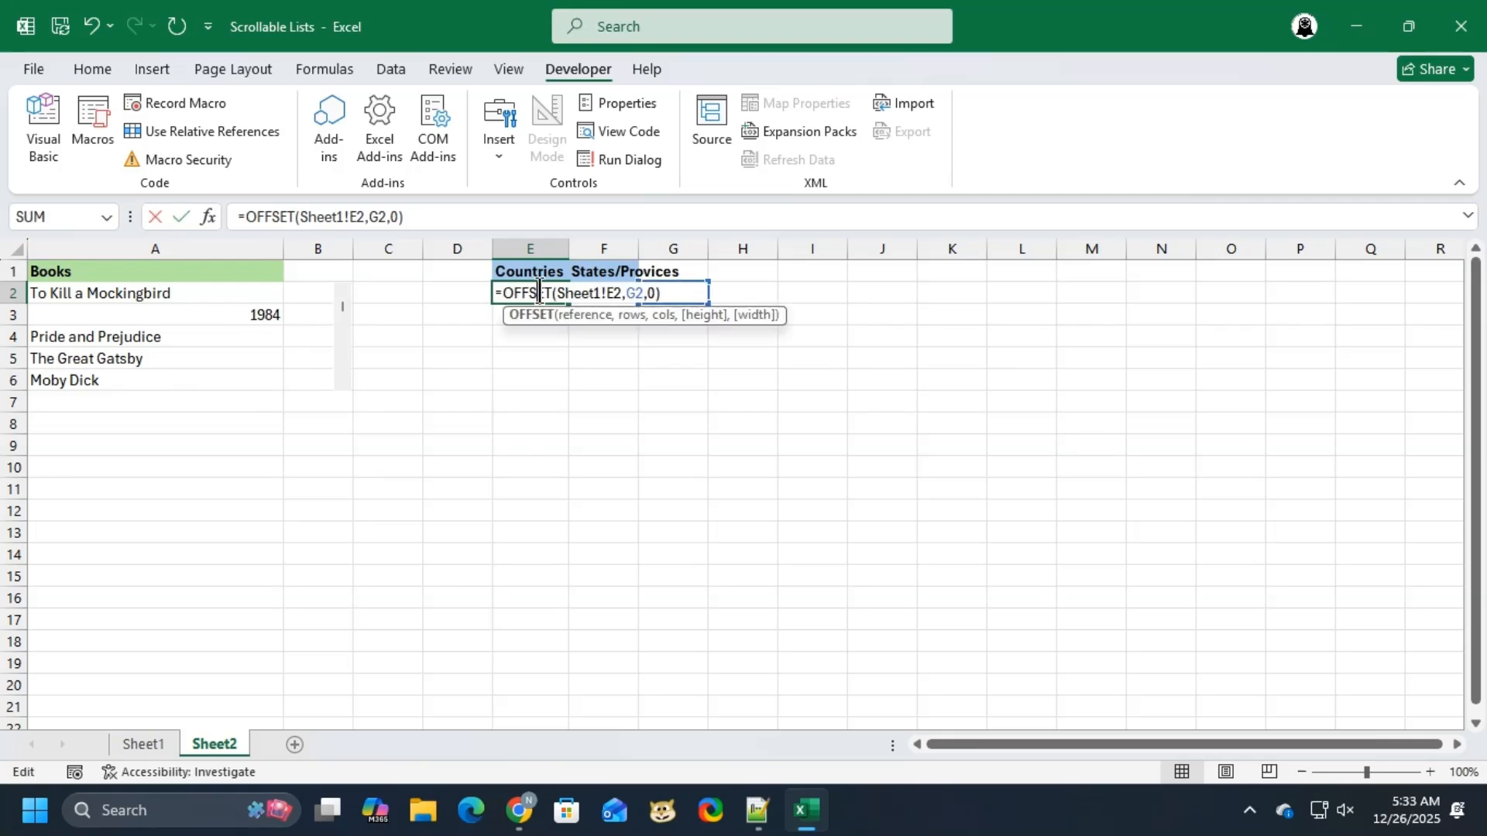
pyautogui.click(623, 293)
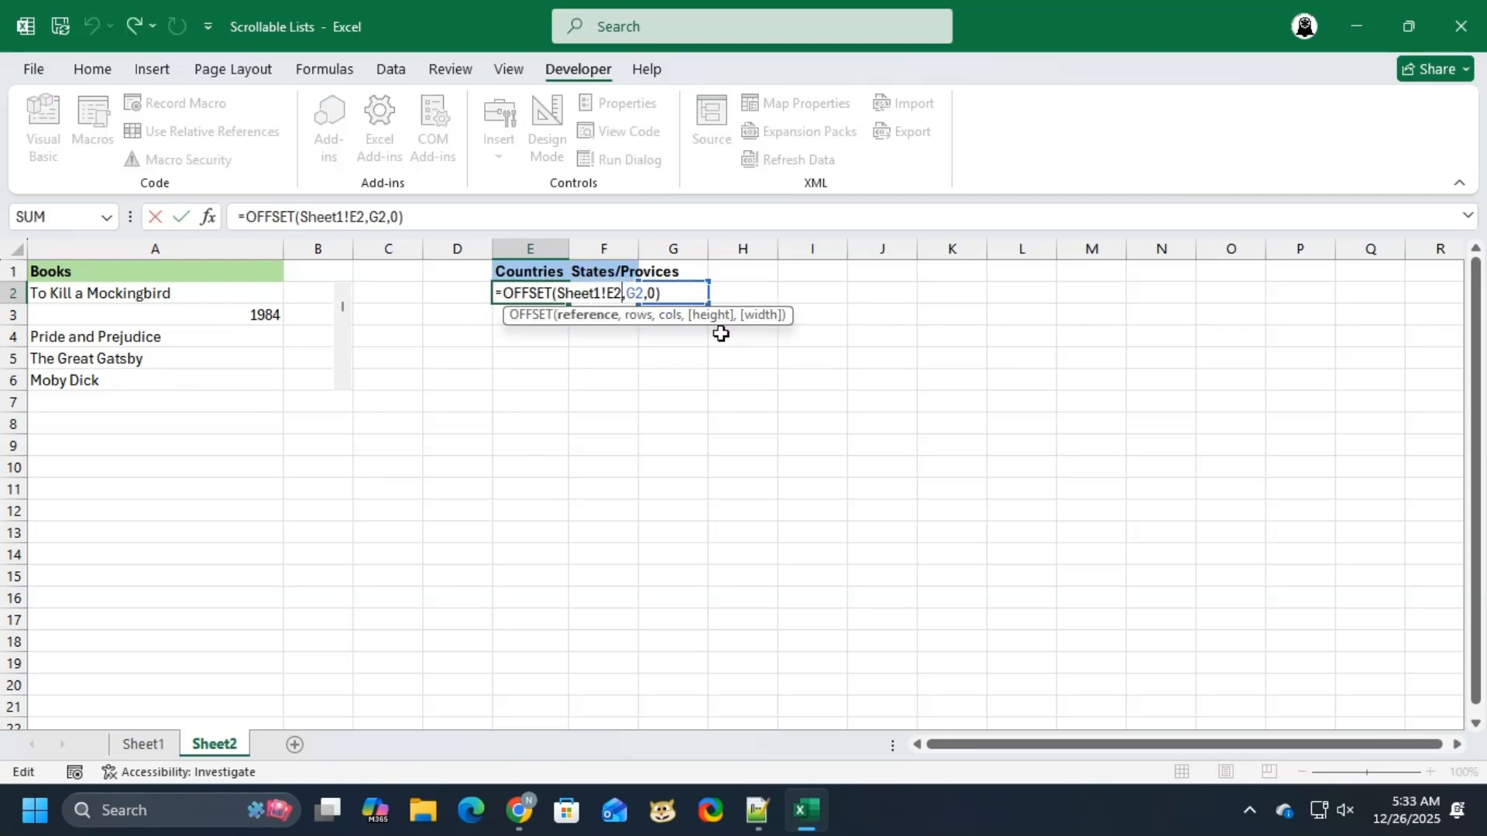
pyautogui.press('Right')
pyautogui.press('Right')
pyautogui.press('Right')
pyautogui.press('Right')
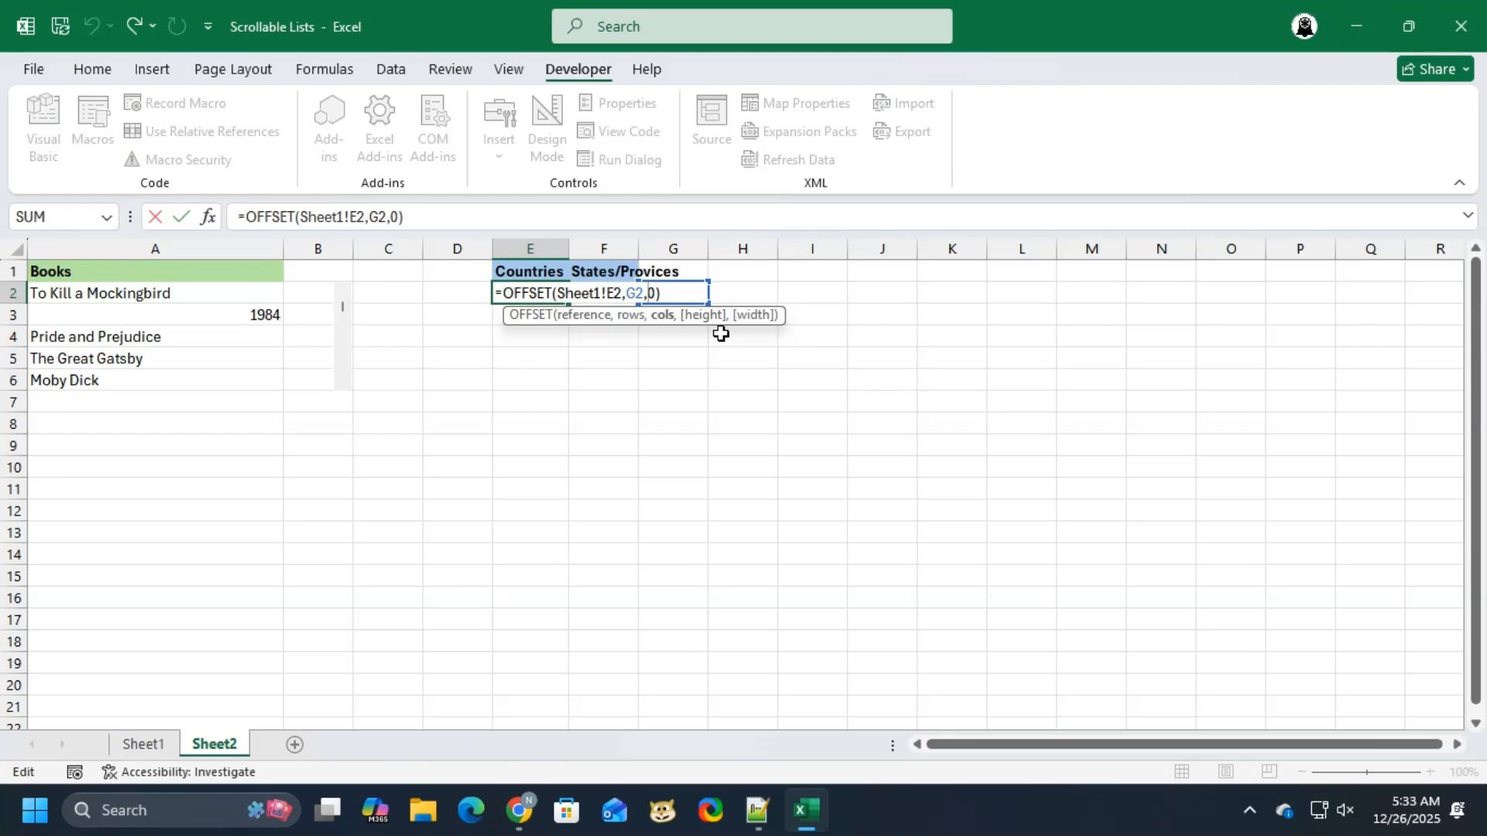
pyautogui.write(',')
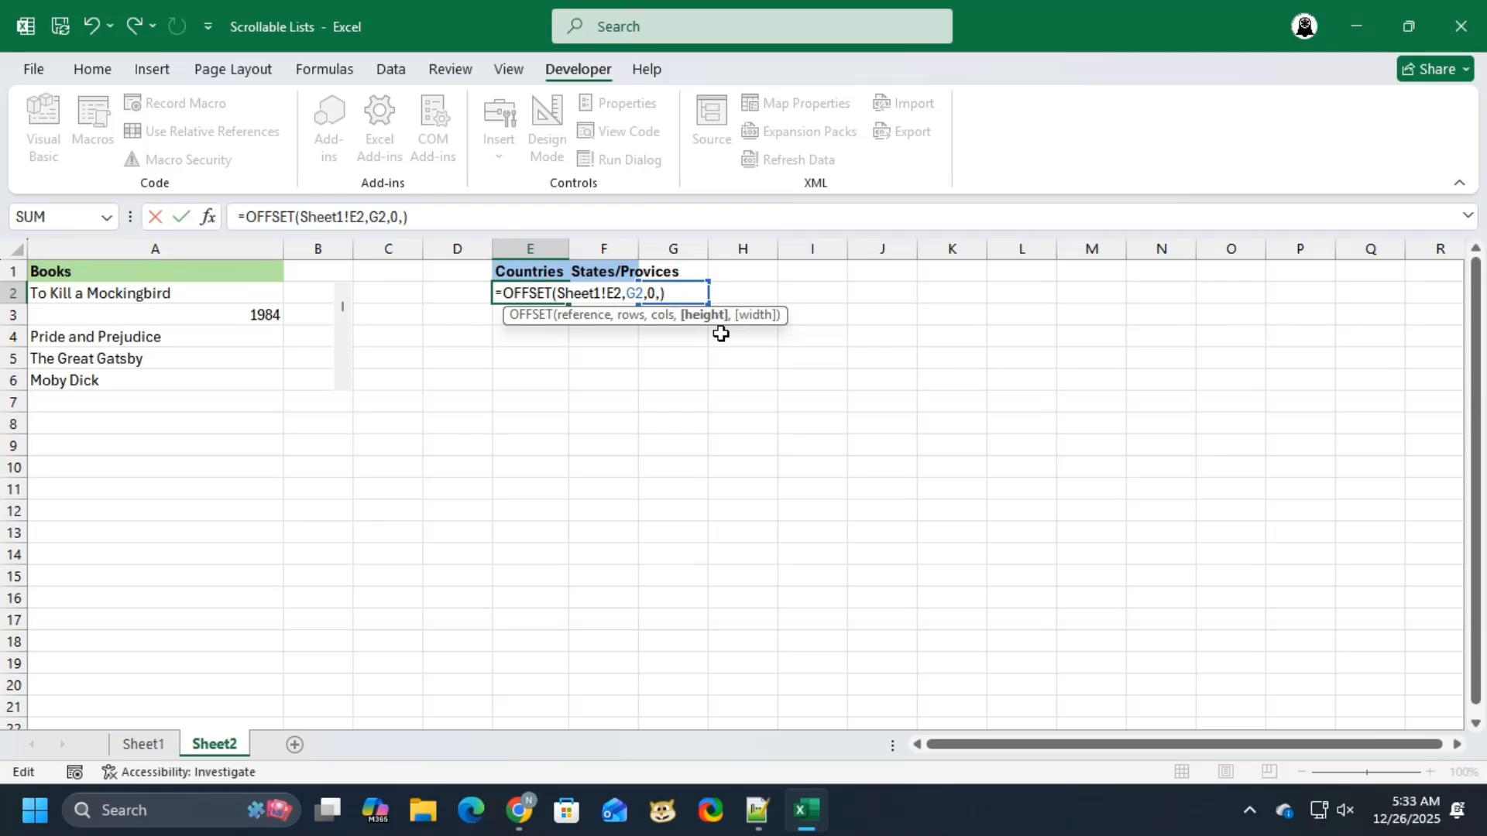
pyautogui.write(',2')
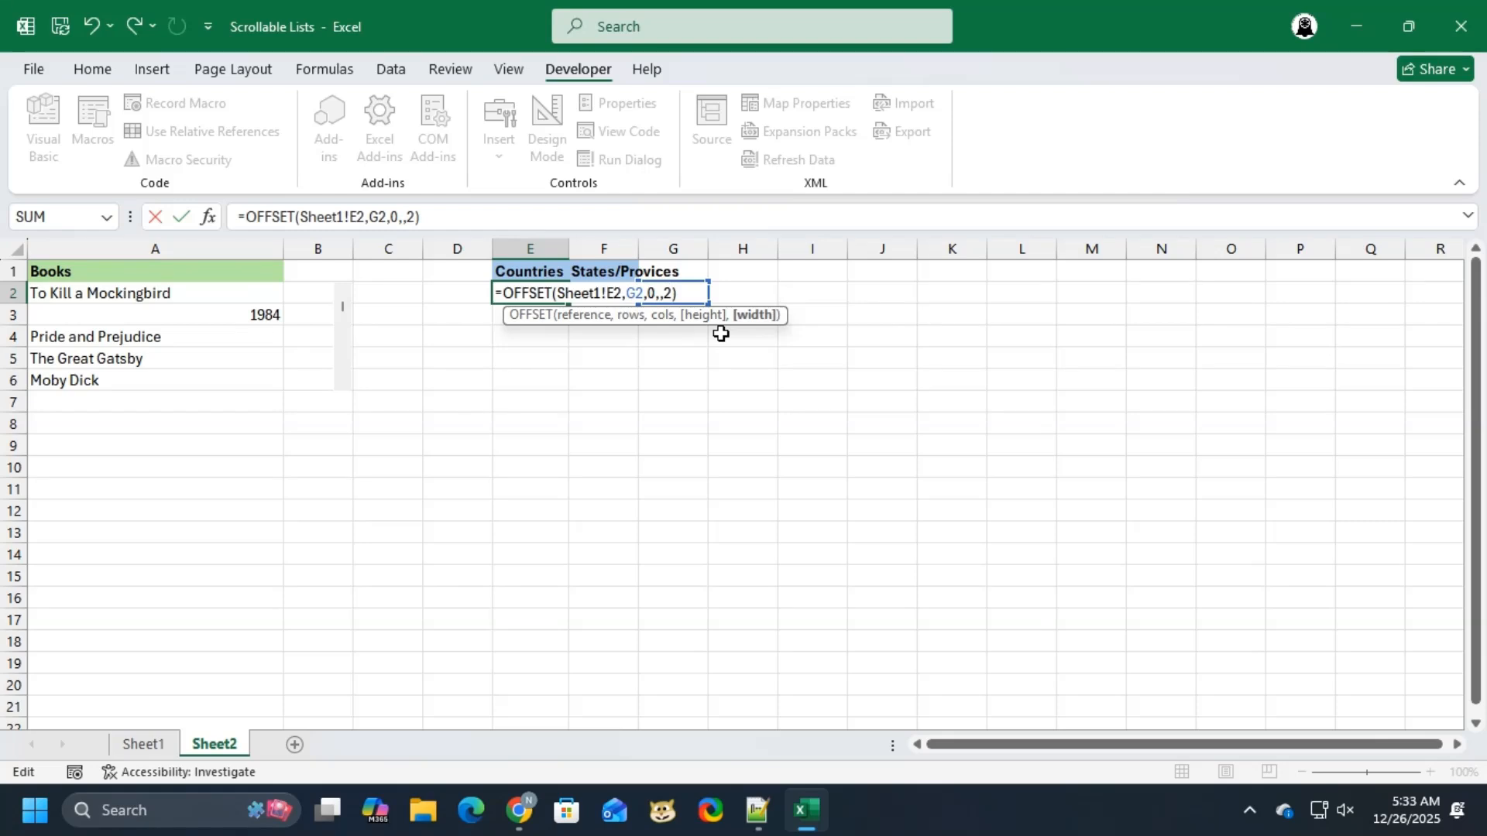
pyautogui.press('Return')
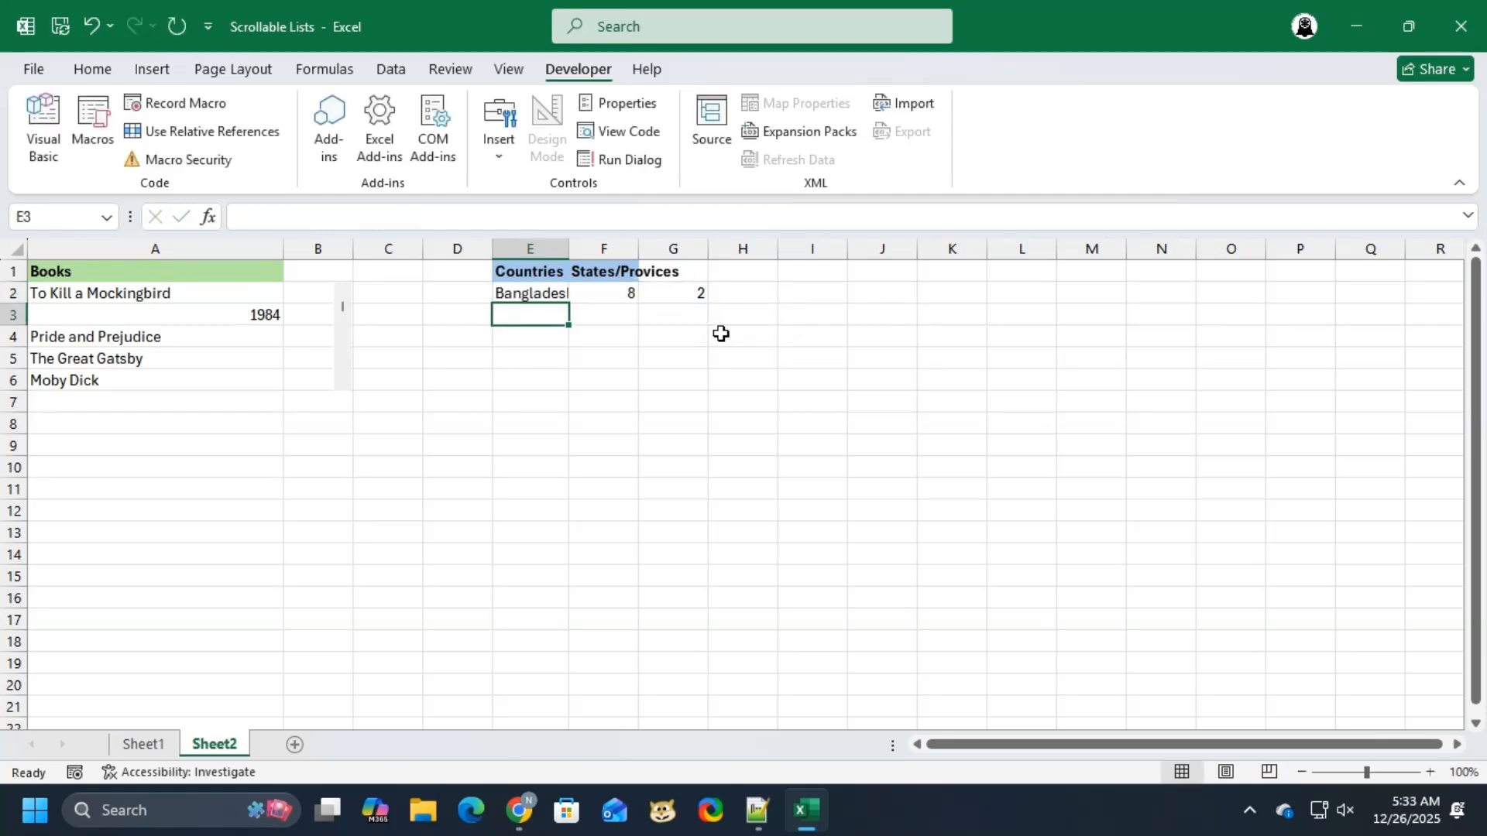
# Step: Test the two-column formula by entering 0, 1, 2 and then 3 in offset cell G2
pyautogui.click(697, 293)
pyautogui.write('0')
pyautogui.press('Return')
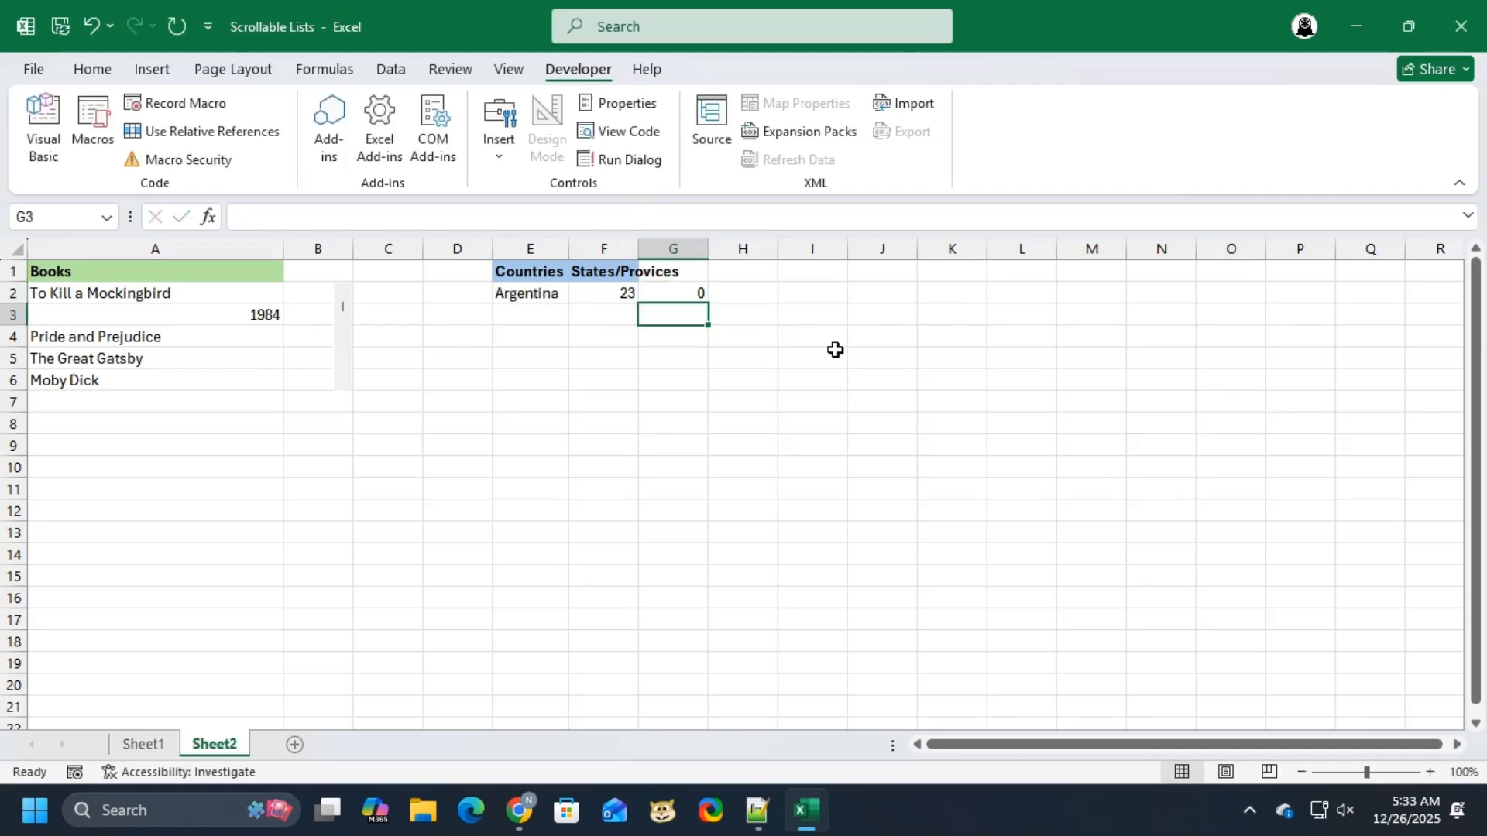
pyautogui.press('Up')
pyautogui.write('1')
pyautogui.press('Return')
pyautogui.press('Up')
pyautogui.write('2')
pyautogui.press('Return')
pyautogui.press('Up')
pyautogui.write('3')
pyautogui.press('Return')
# Step: Widen column F to fit the States/Provices header and enter 4 in offset cell G2
pyautogui.moveTo(640, 255); pyautogui.dragTo(686, 254)
pyautogui.click(738, 296)
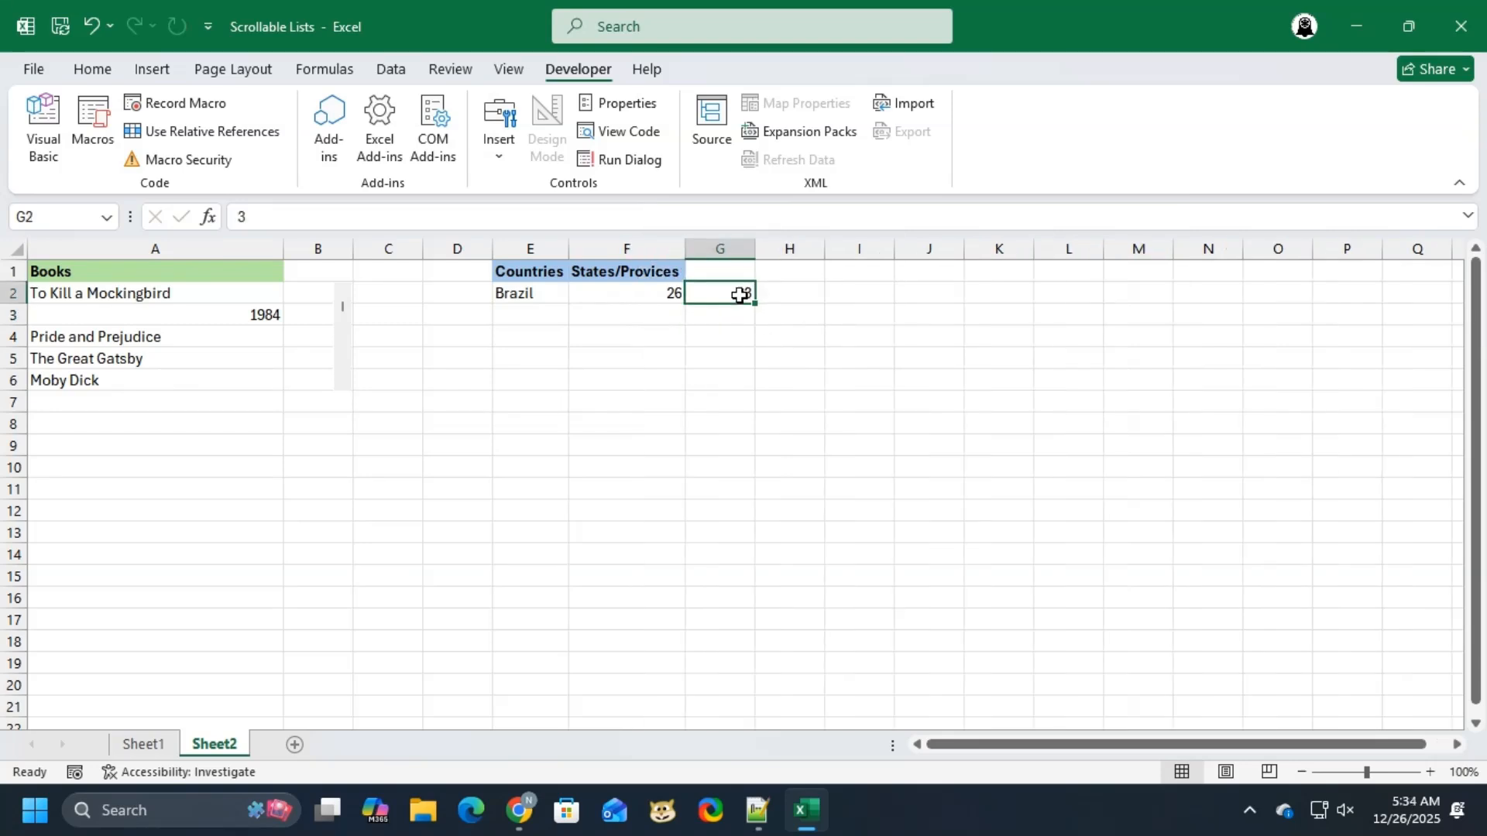
pyautogui.write('4')
pyautogui.press('Return')
pyautogui.press('Up')
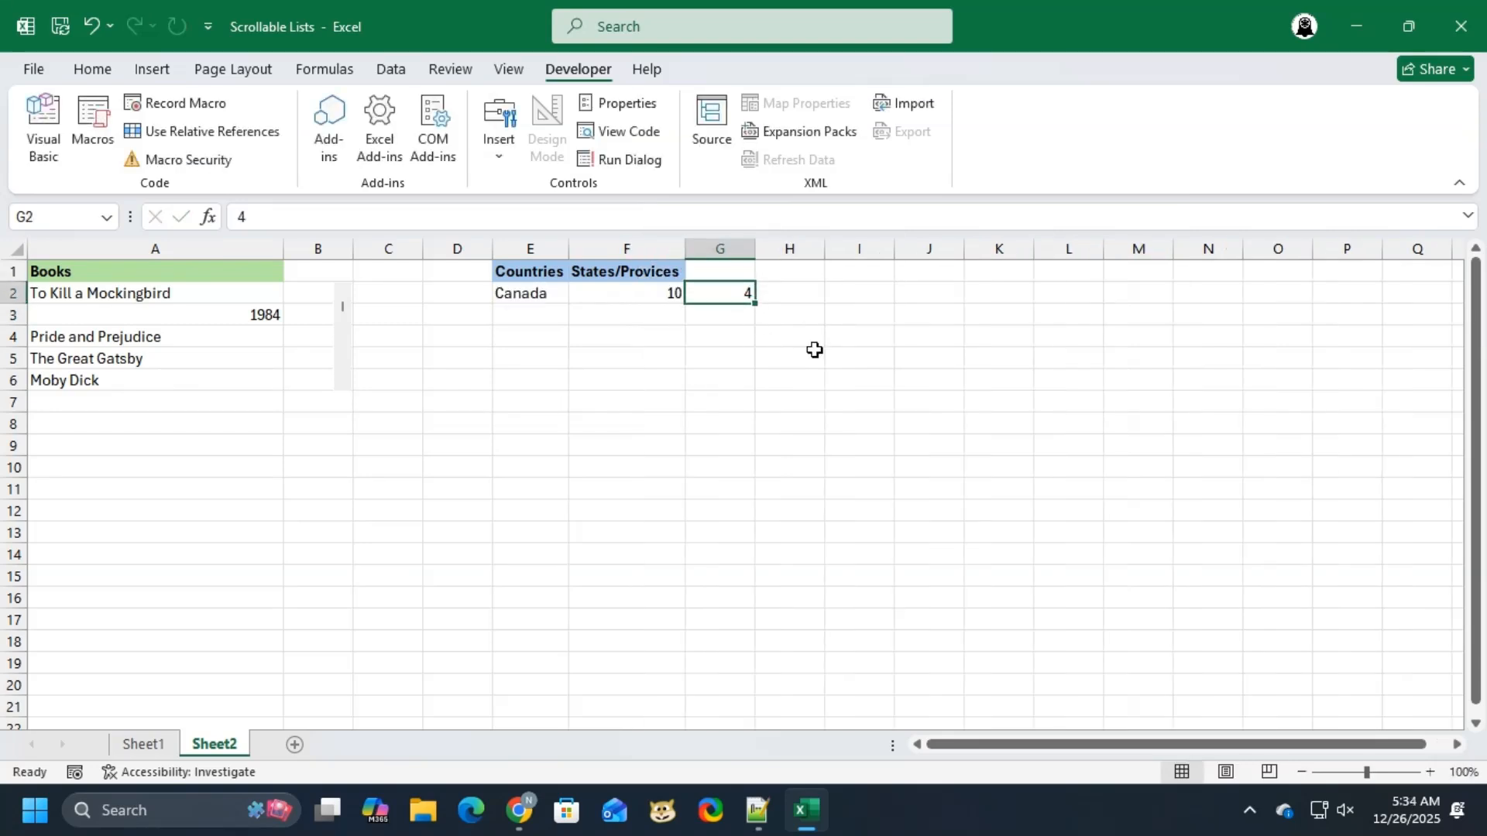
# Step: Fill the Countries formula from E2 down to E6
pyautogui.click(530, 295)
pyautogui.moveTo(568, 305); pyautogui.dragTo(560, 380)
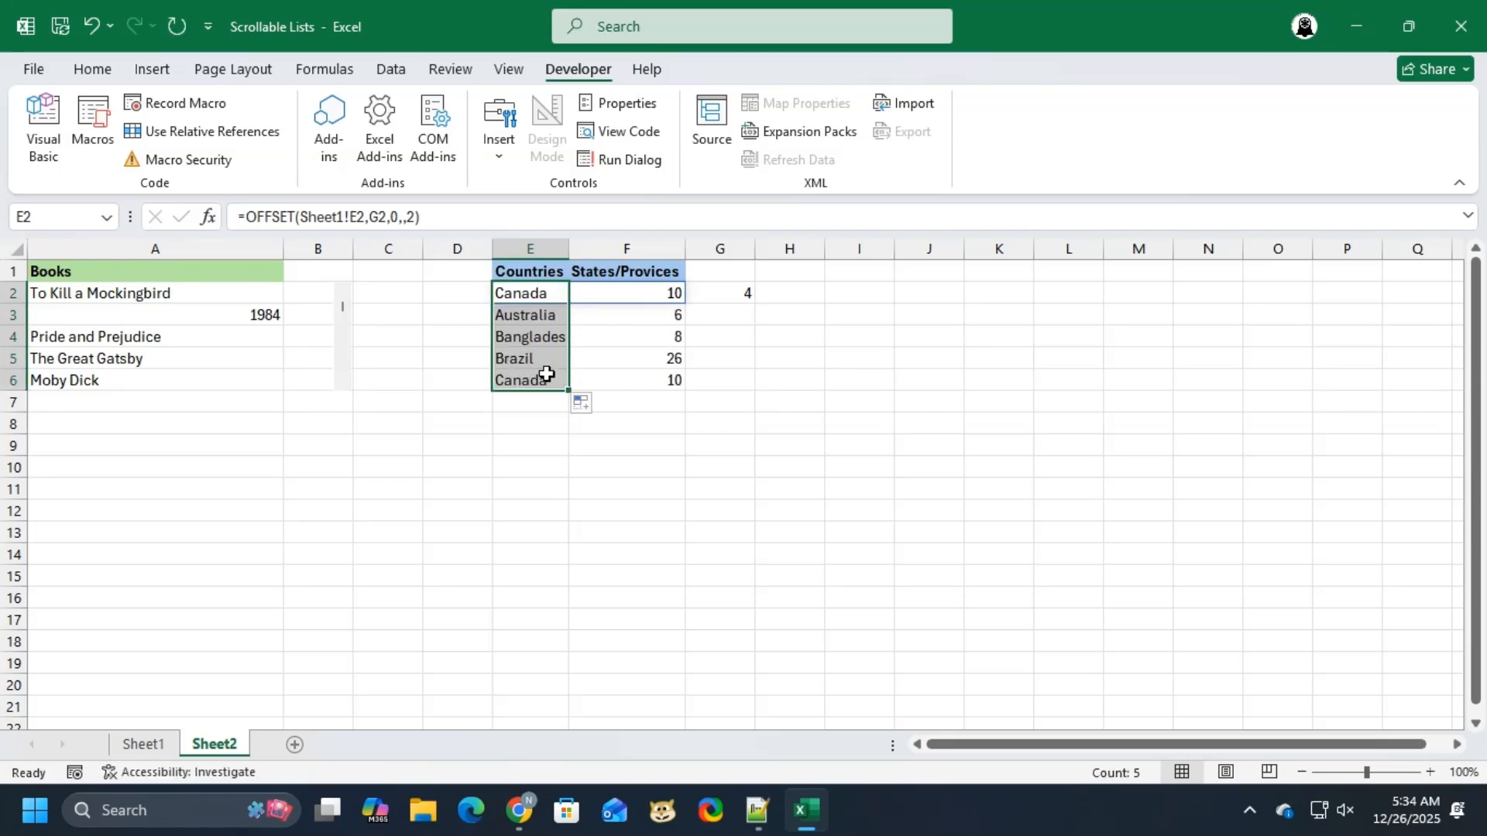
pyautogui.click(546, 375)
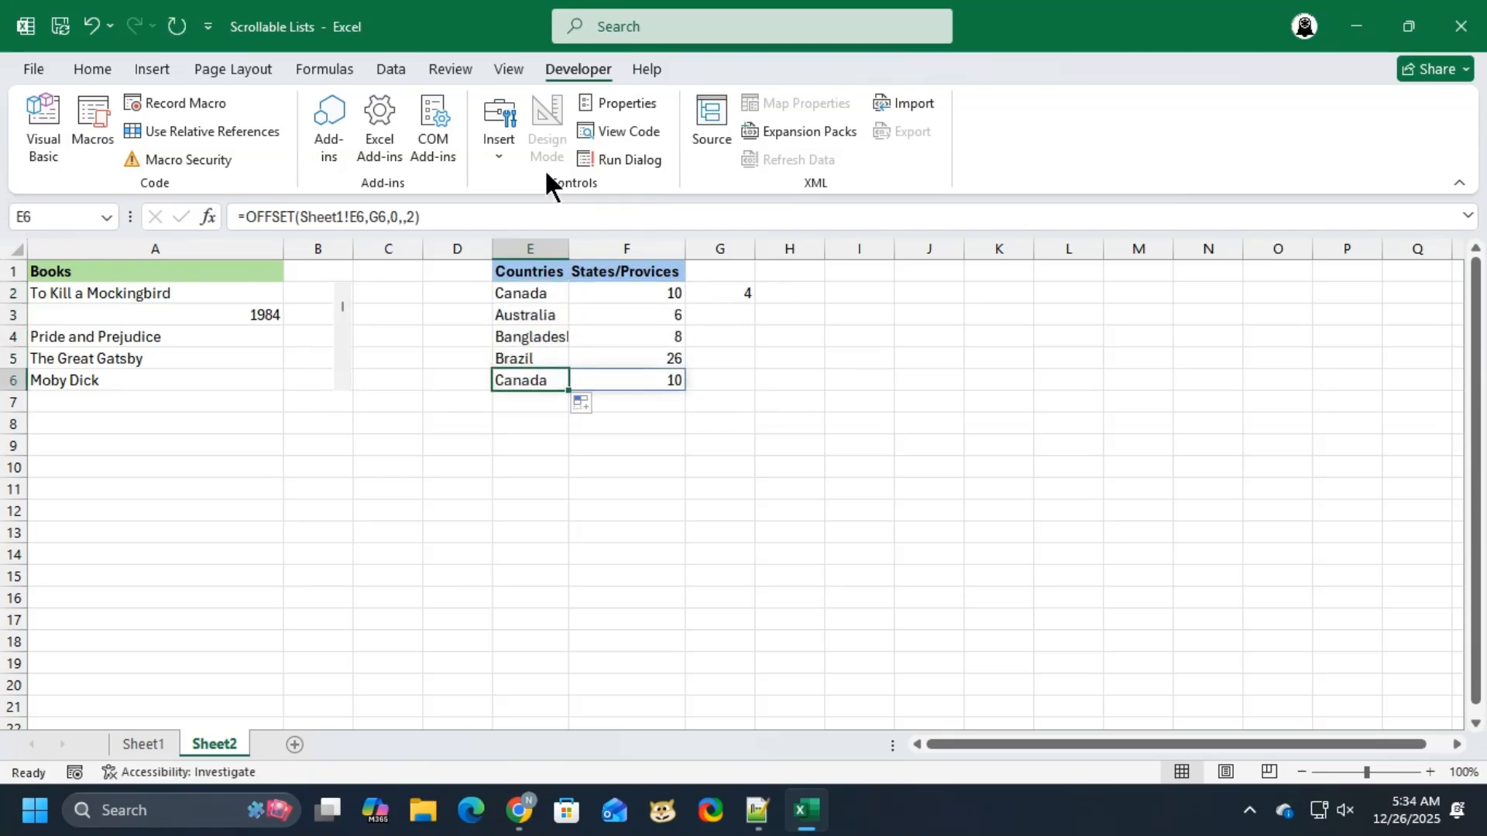
# Step: Add a form-control scroll bar along the right edge of column G, spanning rows 2 to 6 beside the Countries list
pyautogui.click(500, 144)
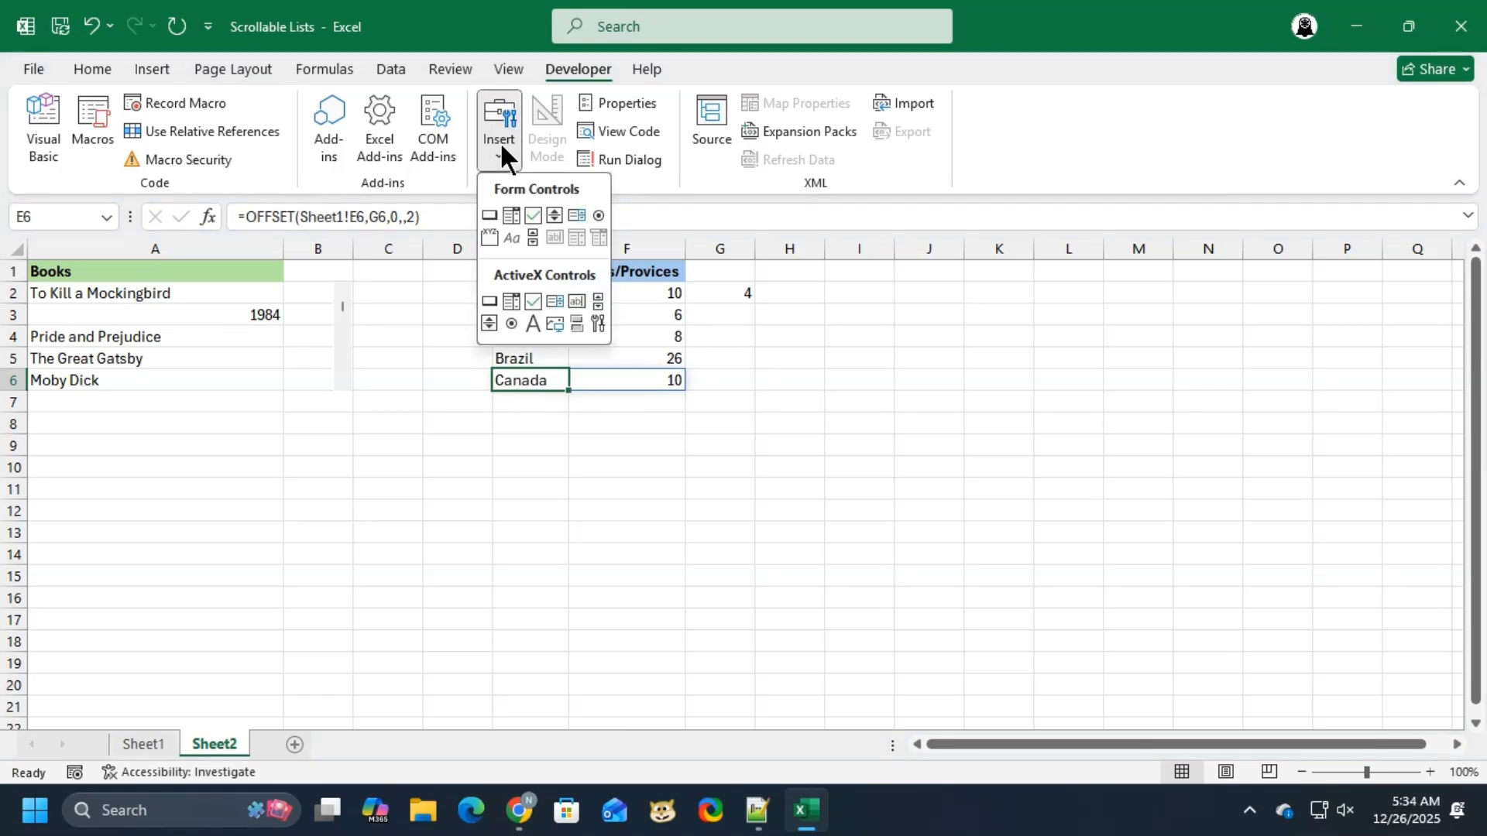
pyautogui.click(533, 240)
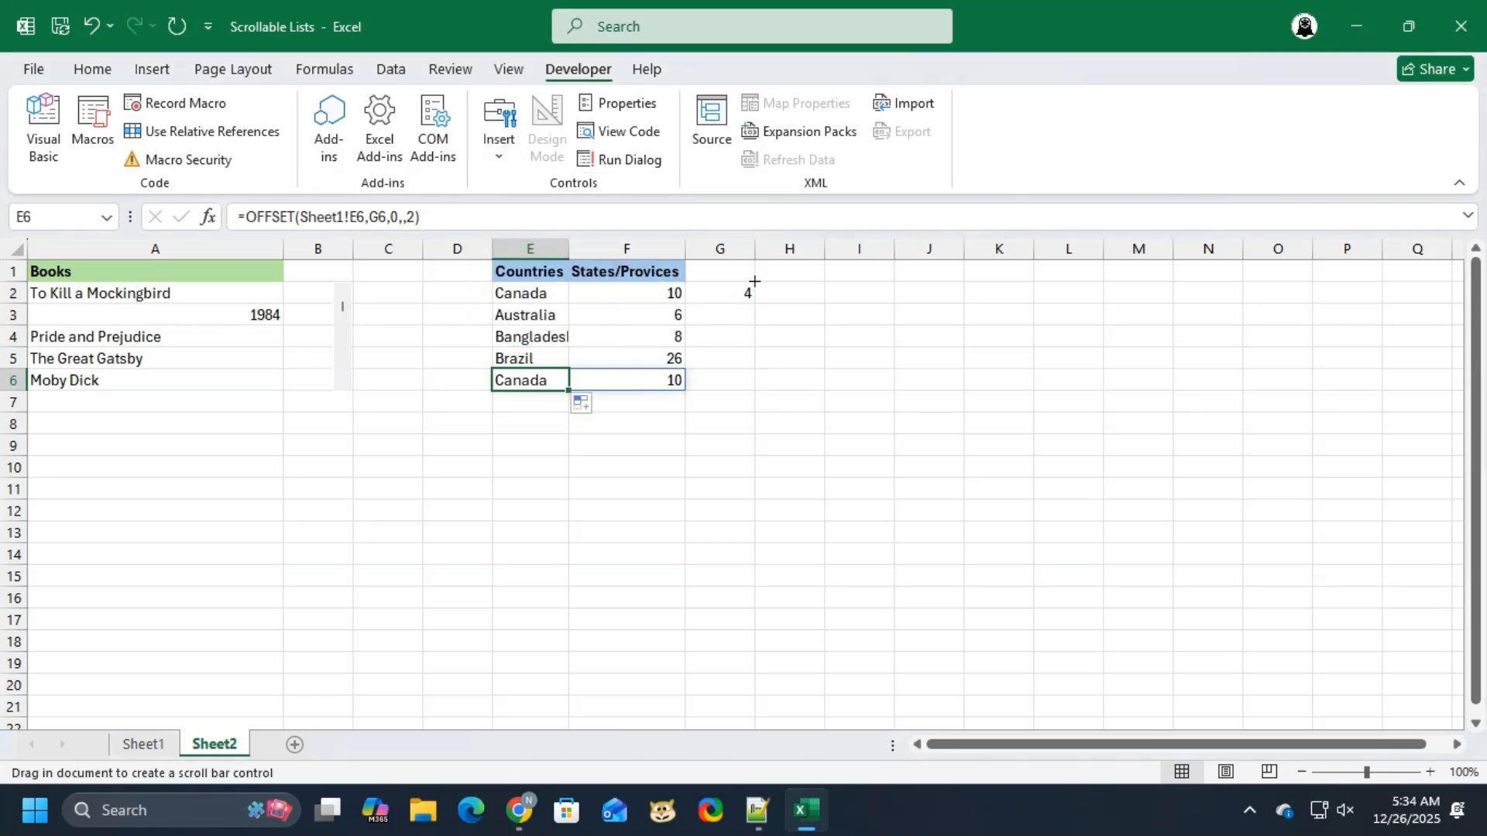
pyautogui.moveTo(755, 281); pyautogui.dragTo(731, 392)
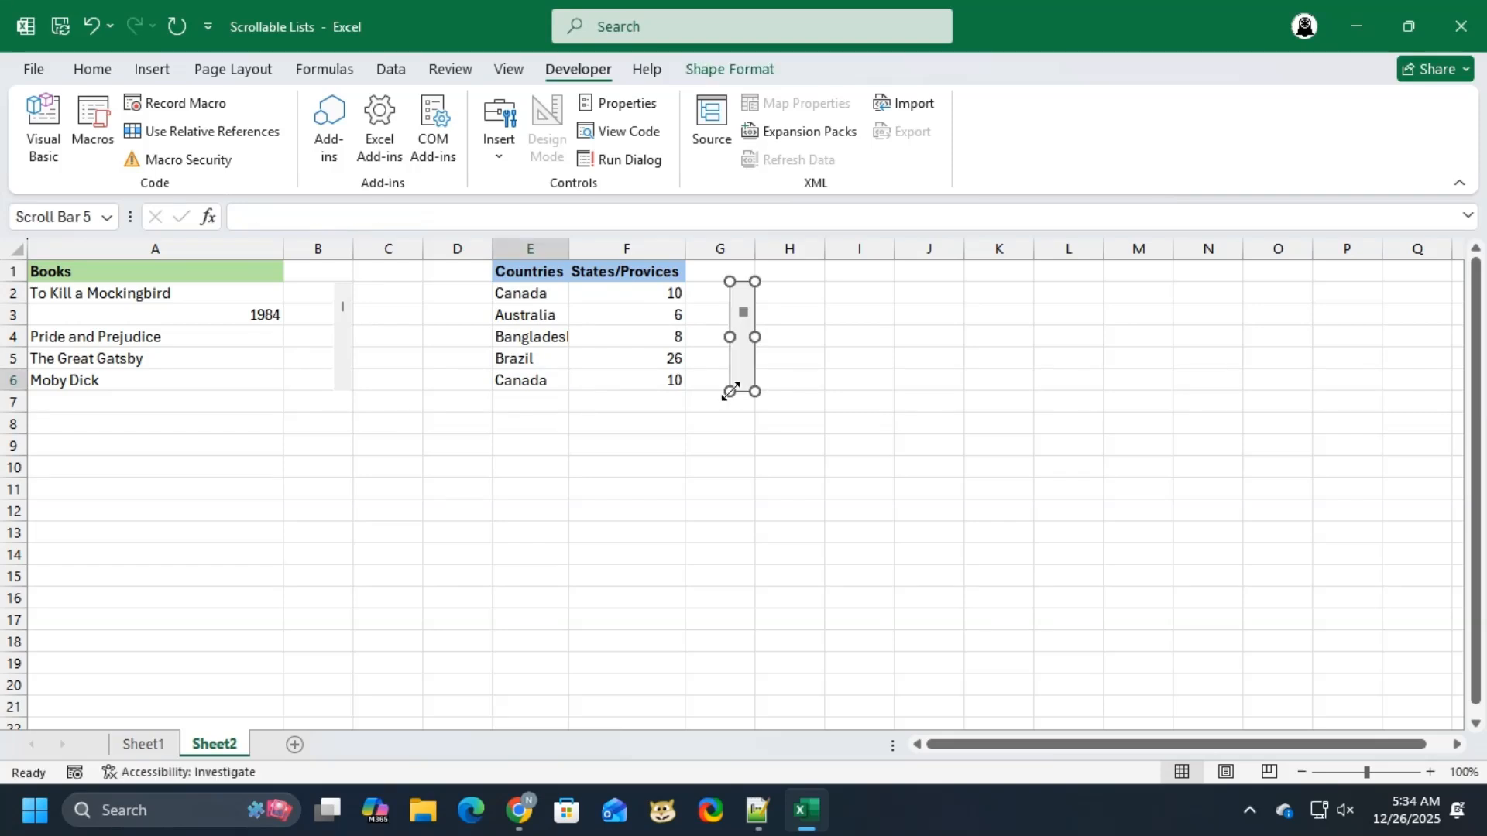
# Step: Narrow the new scroll bar and format it with a maximum value of 35 and a cell link to $G$2
pyautogui.rightClick(745, 326)
pyautogui.click(791, 529)
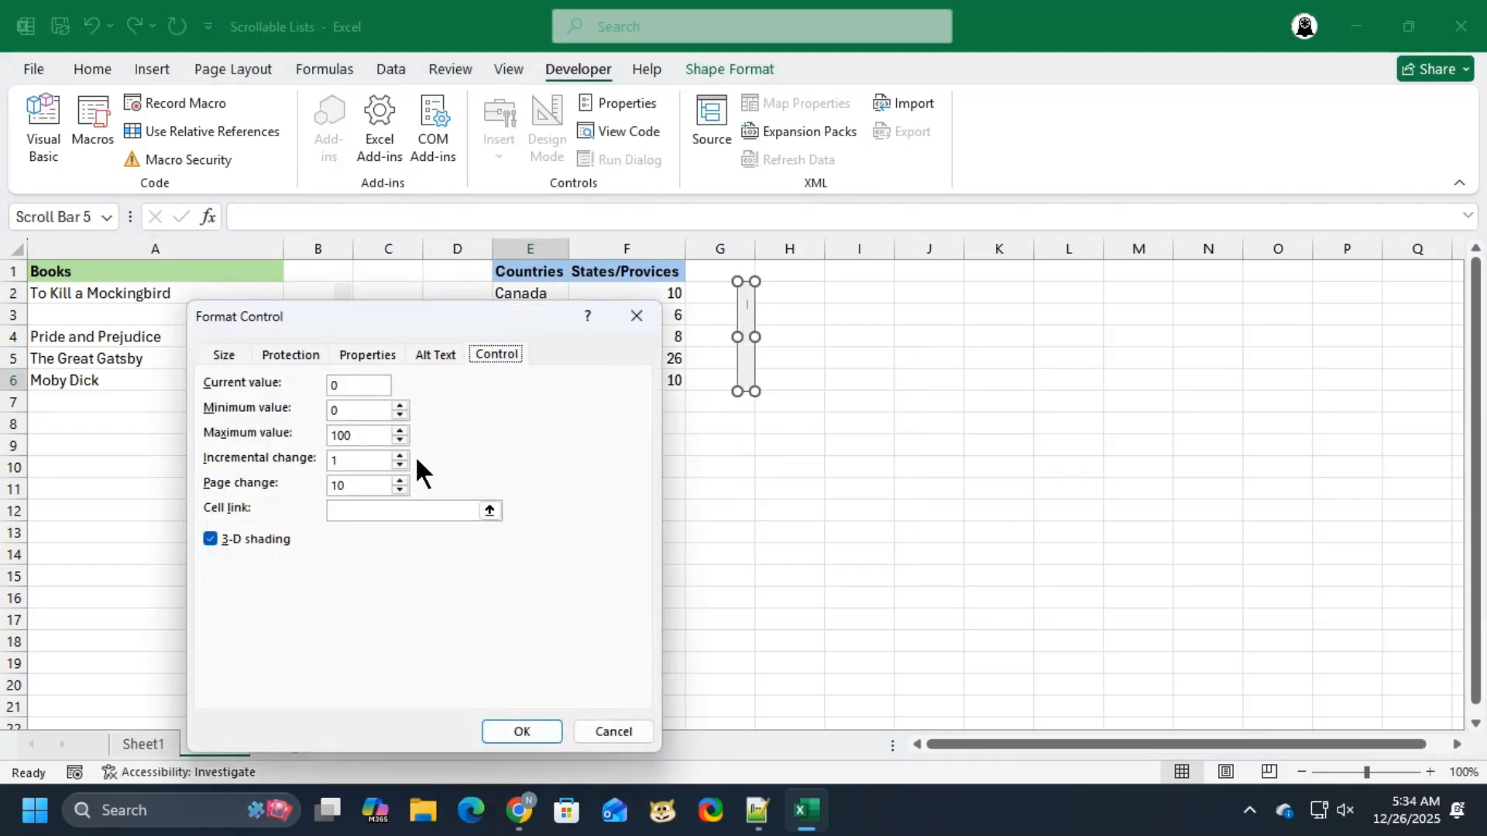
pyautogui.moveTo(361, 435); pyautogui.dragTo(292, 441)
pyautogui.write('35')
pyautogui.click(465, 511)
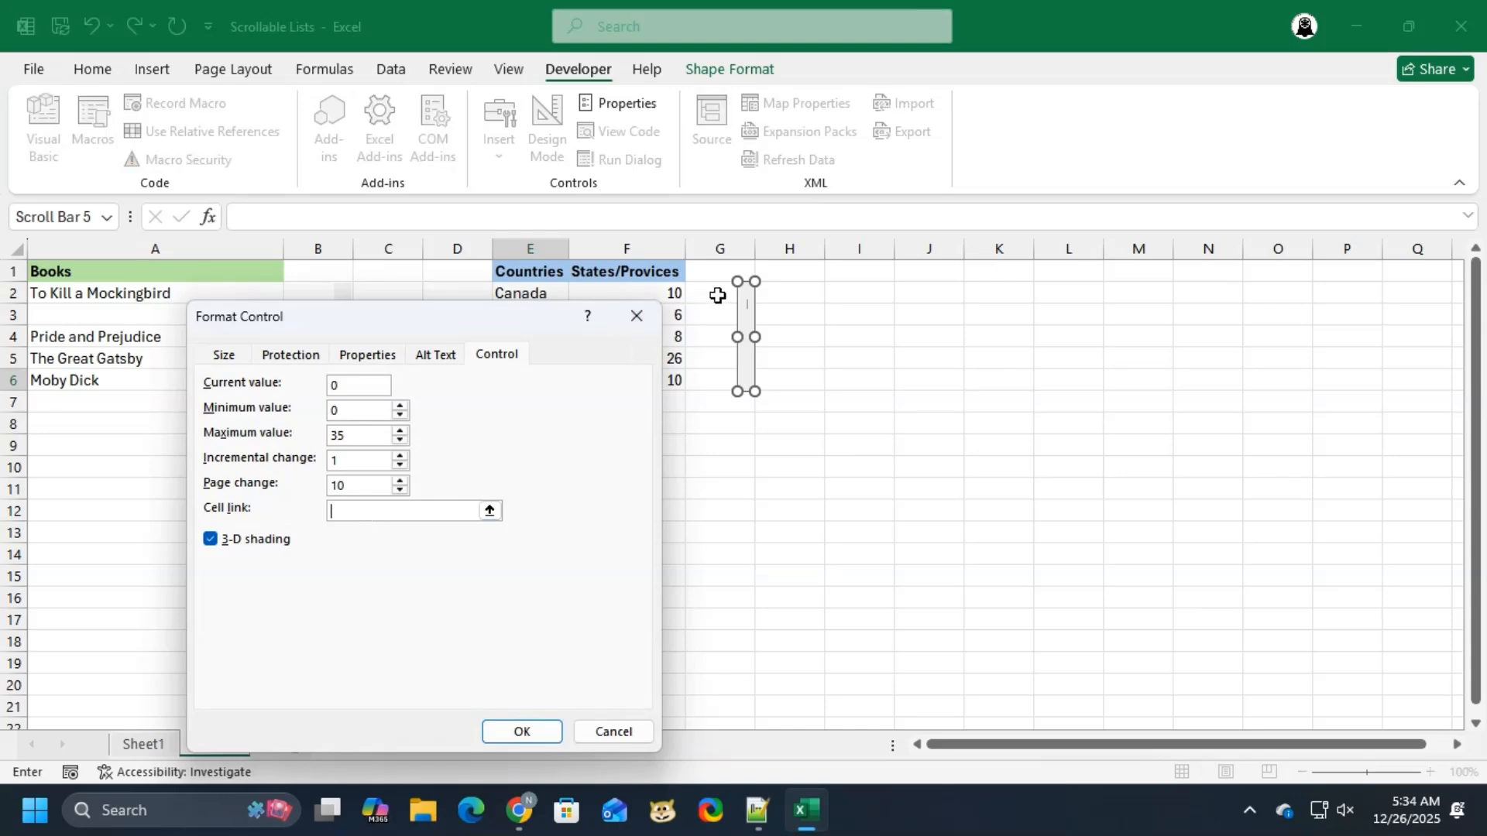
pyautogui.click(718, 296)
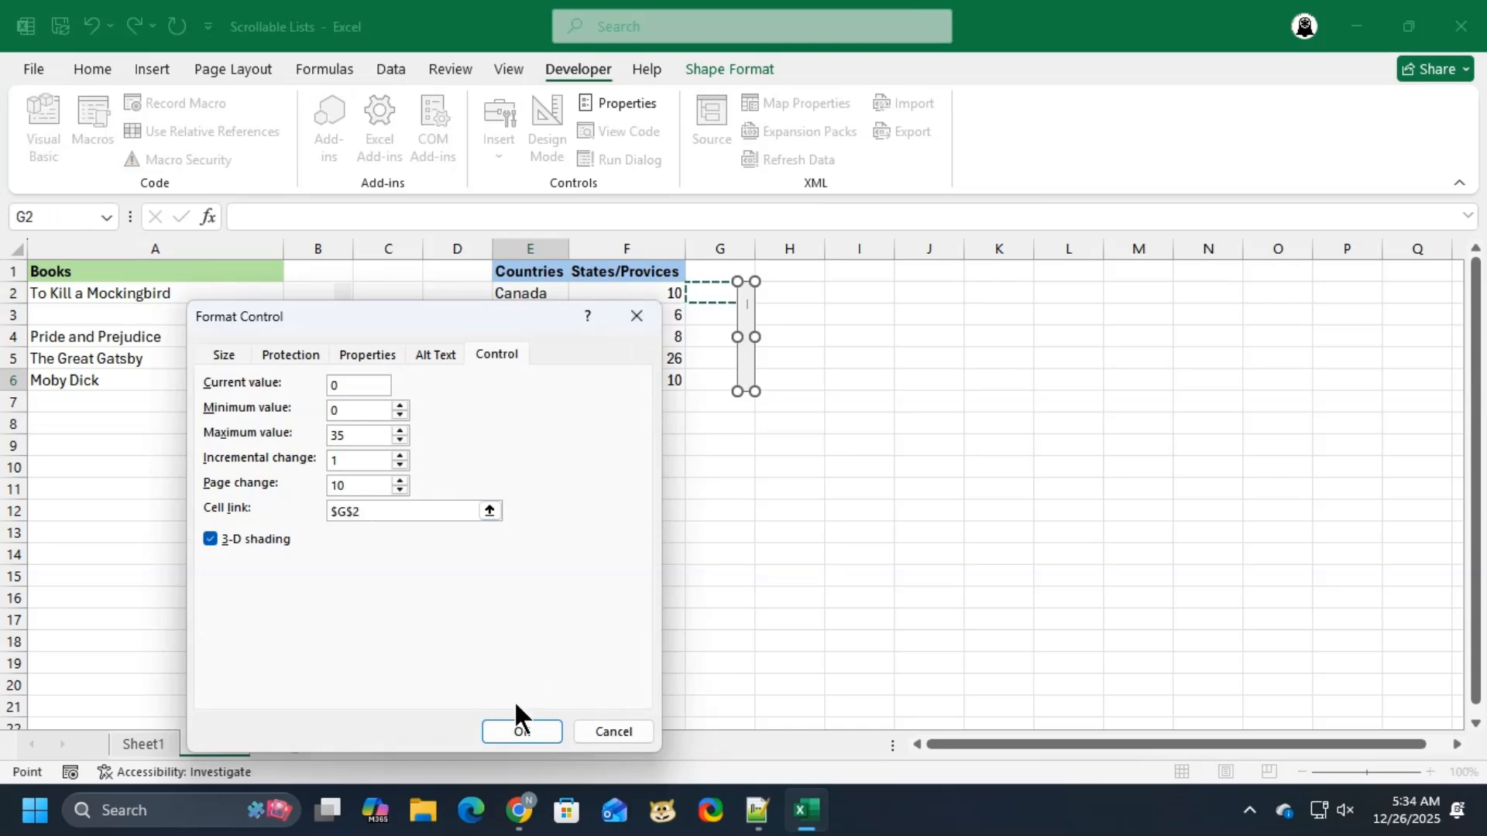
pyautogui.click(511, 734)
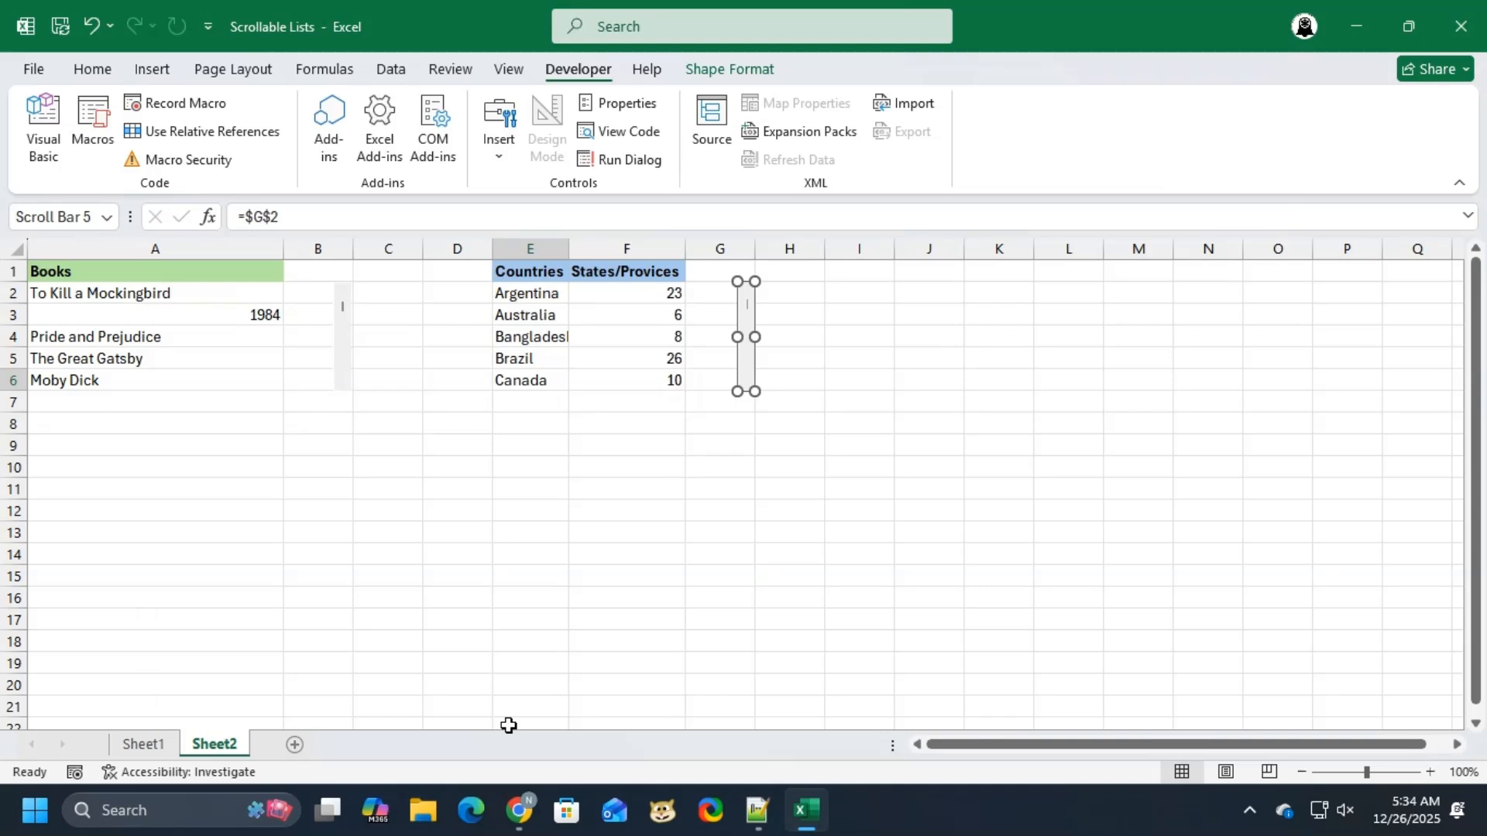
# Step: Scroll down several rows with the Countries scroll bar to test how the list responds
pyautogui.click(763, 375)
pyautogui.click(749, 390)
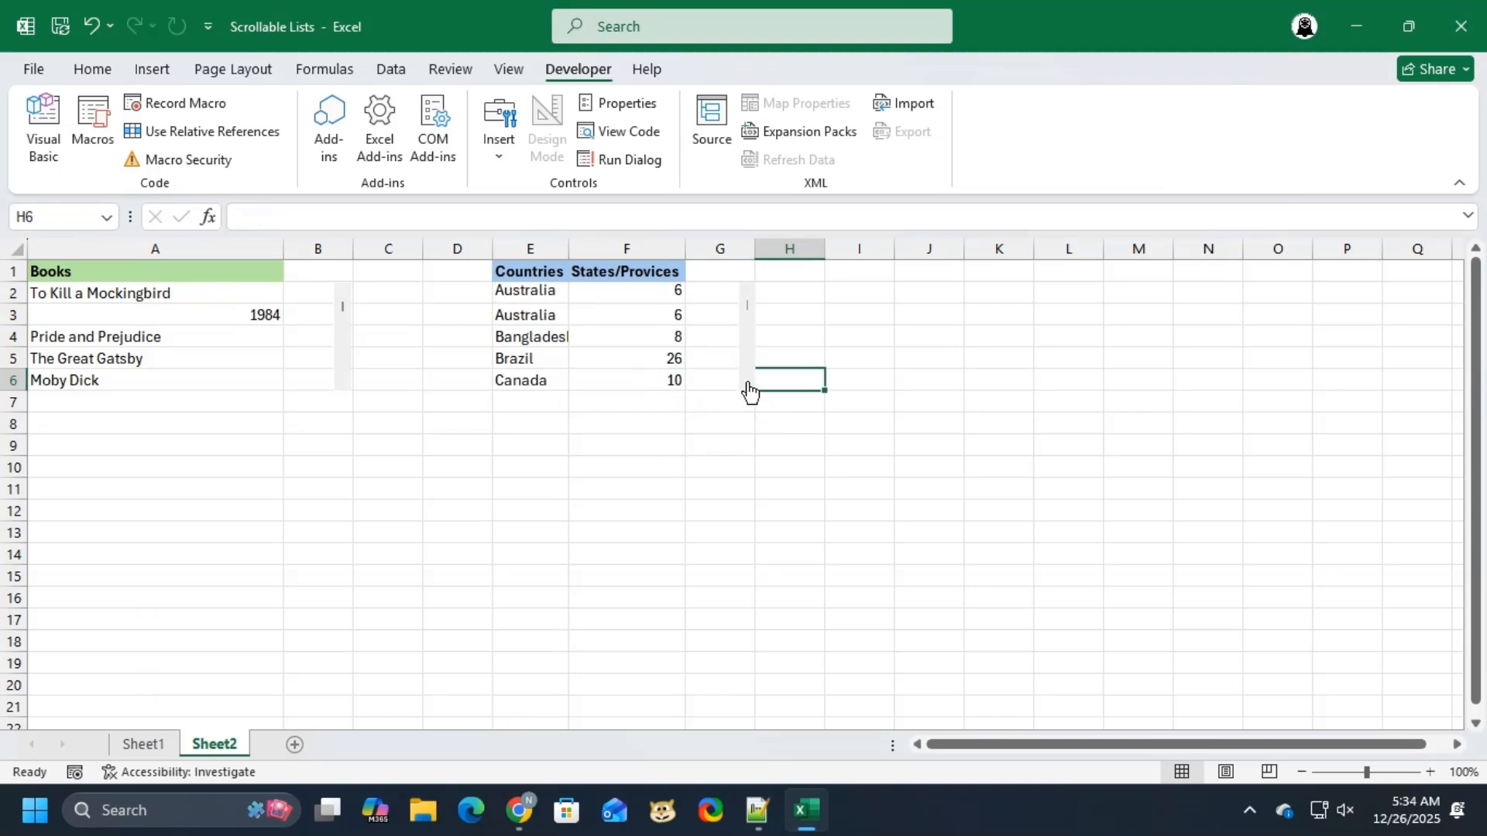
pyautogui.click(748, 389)
pyautogui.click(747, 389)
pyautogui.click(748, 389)
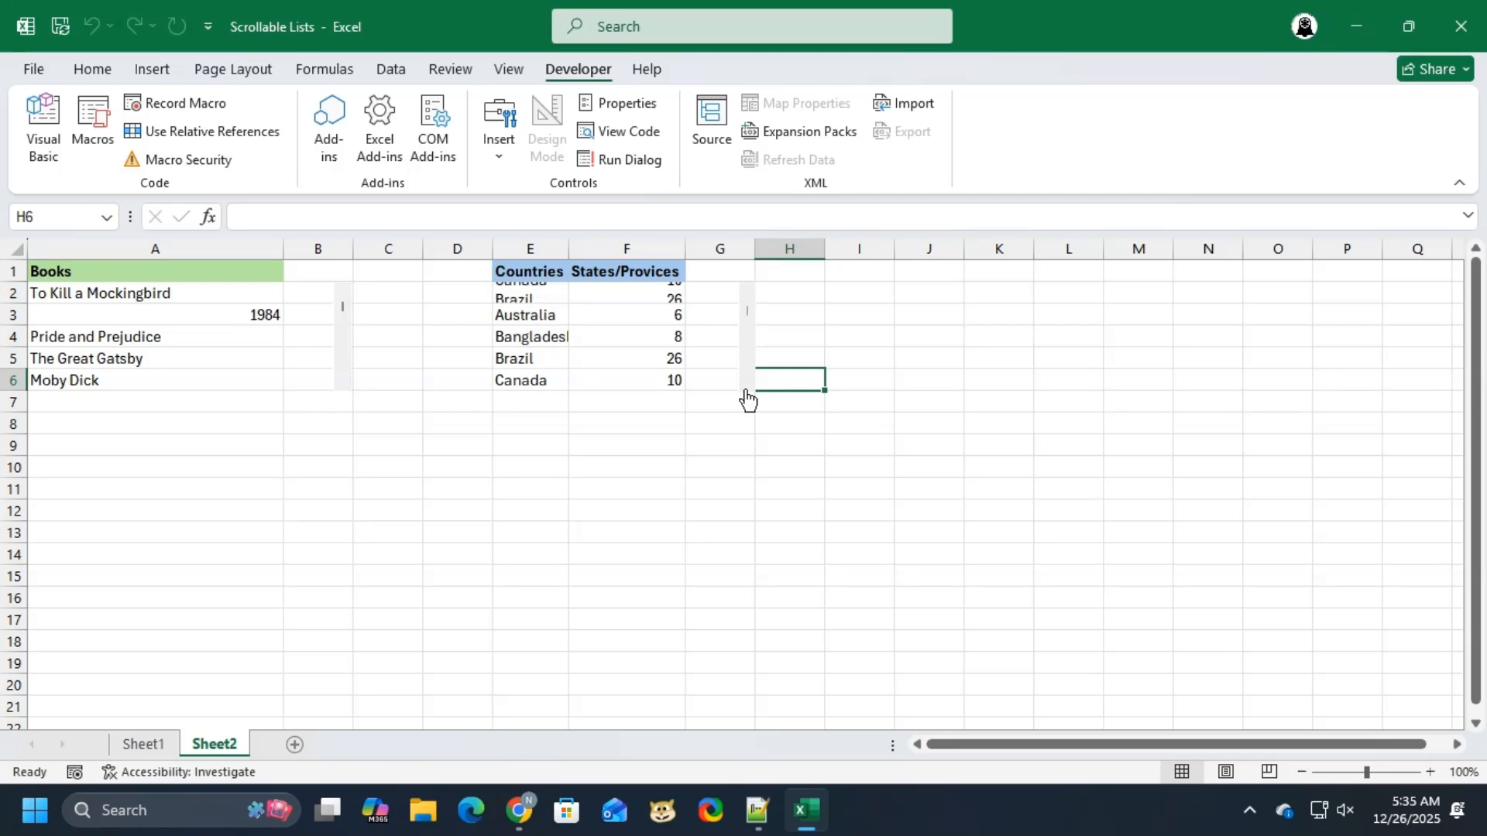
pyautogui.click(748, 389)
pyautogui.click(747, 391)
pyautogui.click(747, 298)
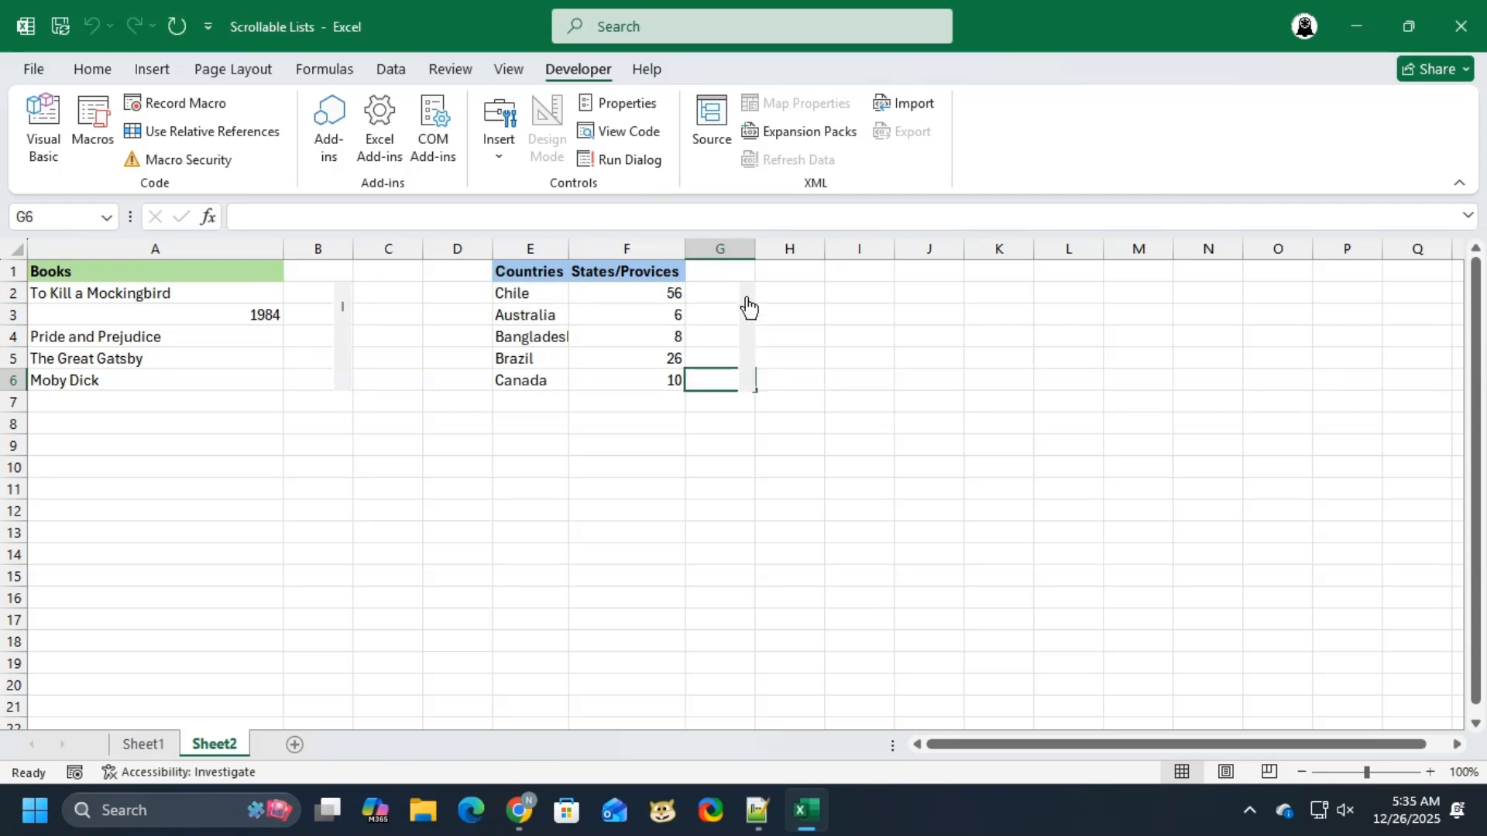
# Step: Compare the formulas in E3 and E2, and make the offset reference in E2 absolute as $G$2
pyautogui.click(528, 321)
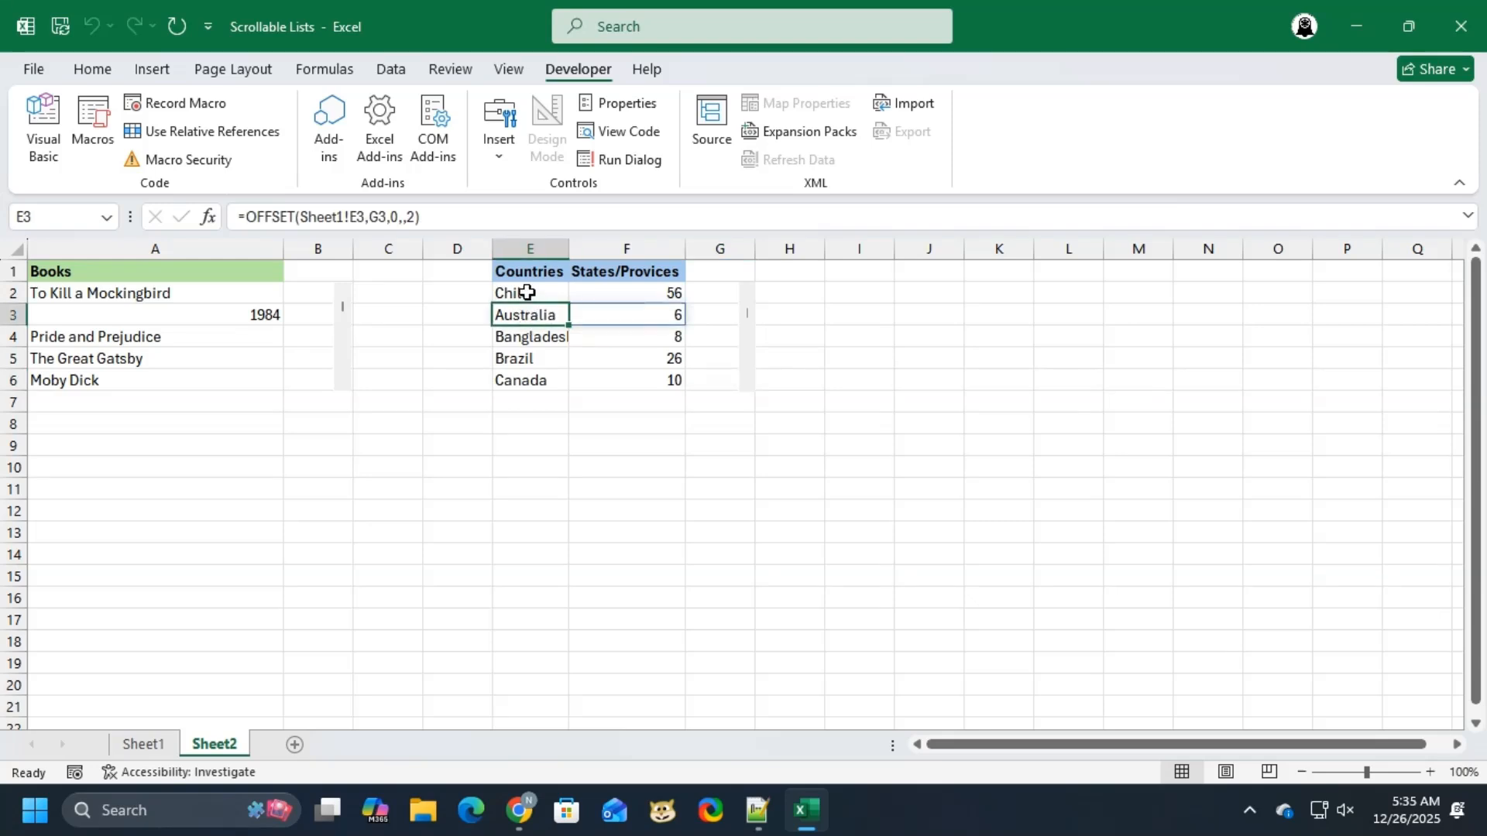
pyautogui.click(526, 292)
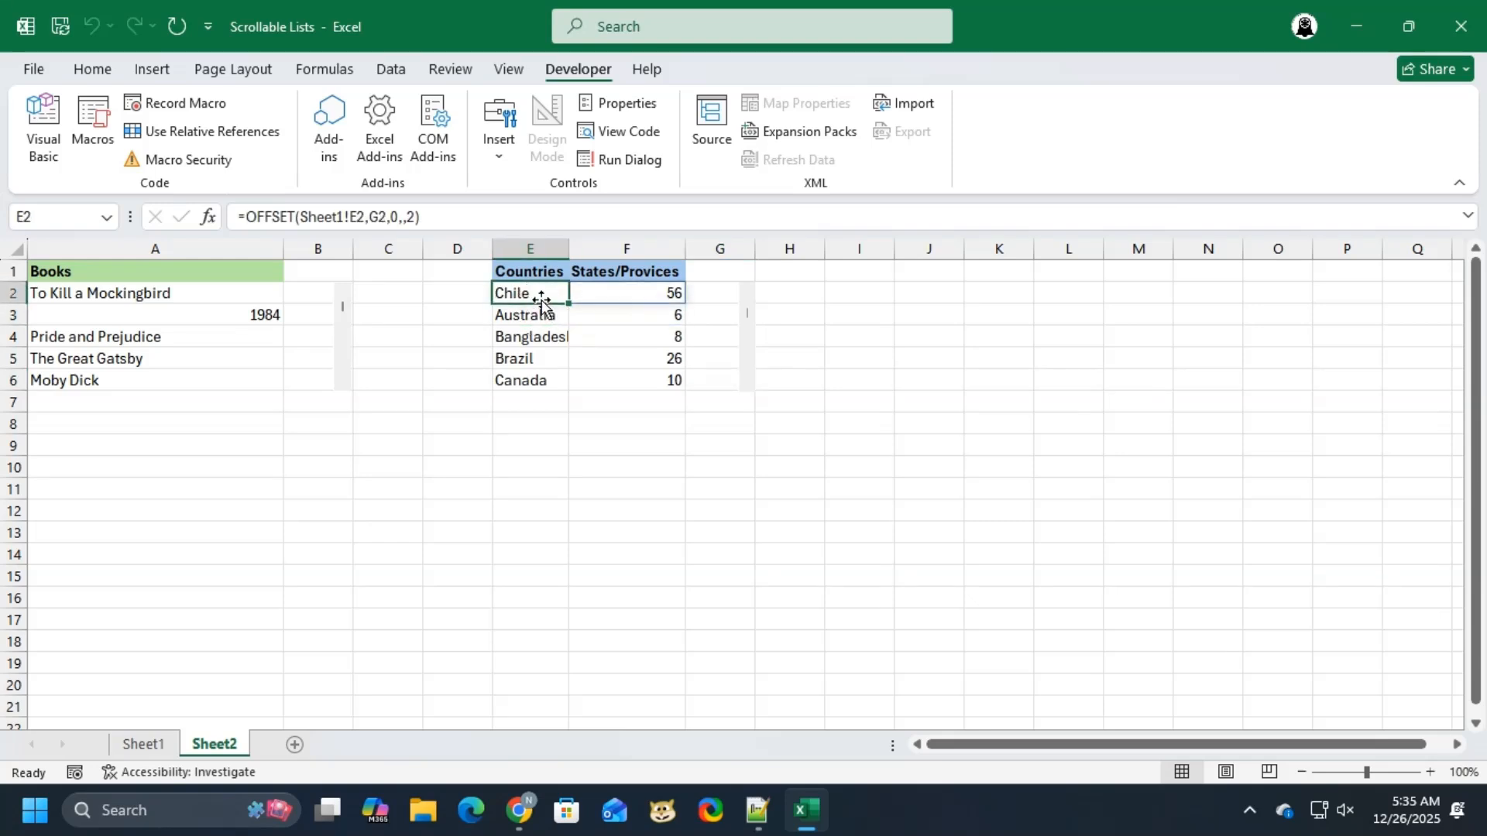
pyautogui.doubleClick(536, 293)
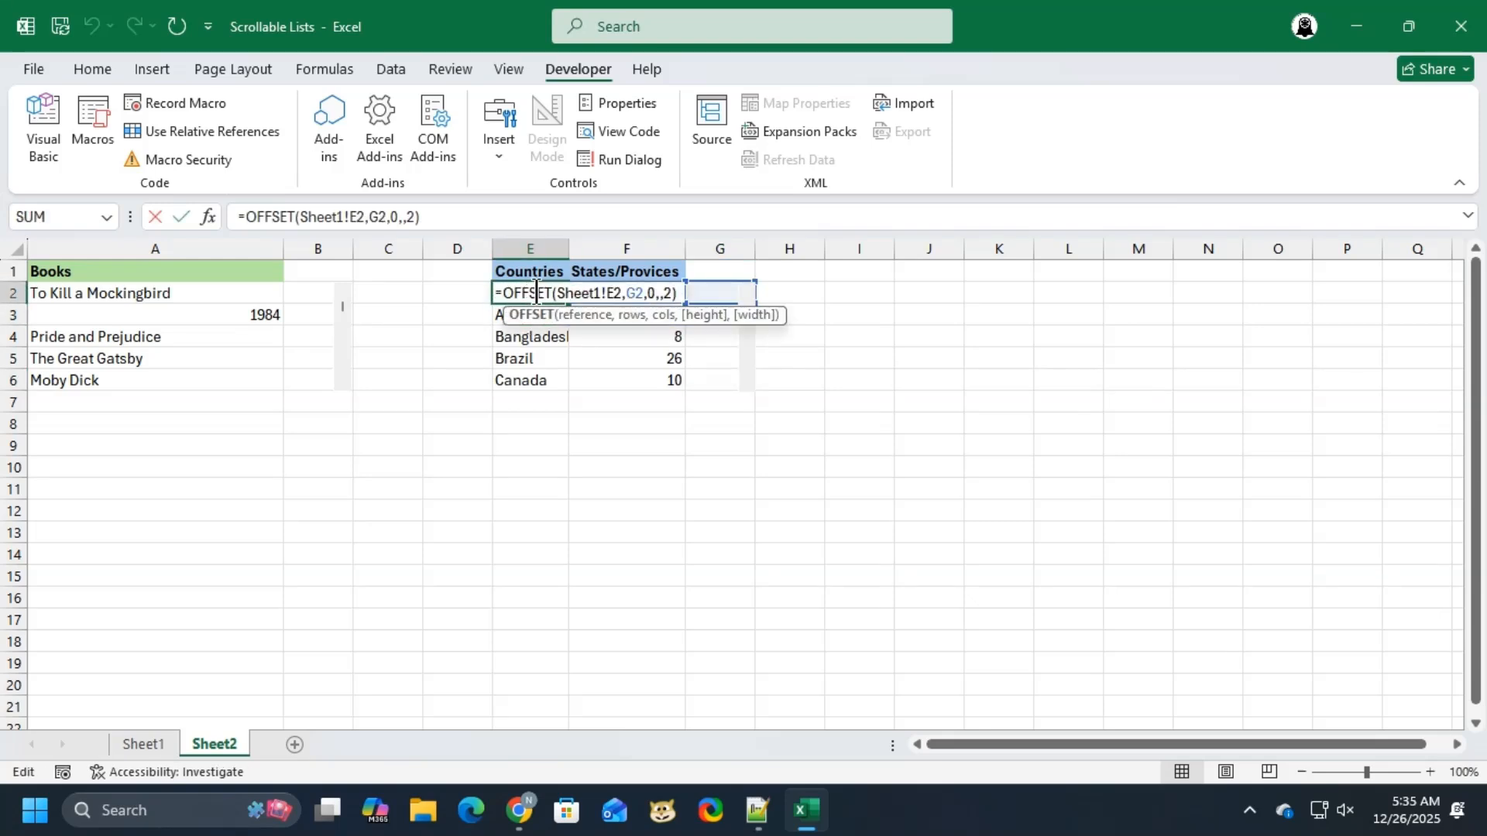
pyautogui.click(636, 295)
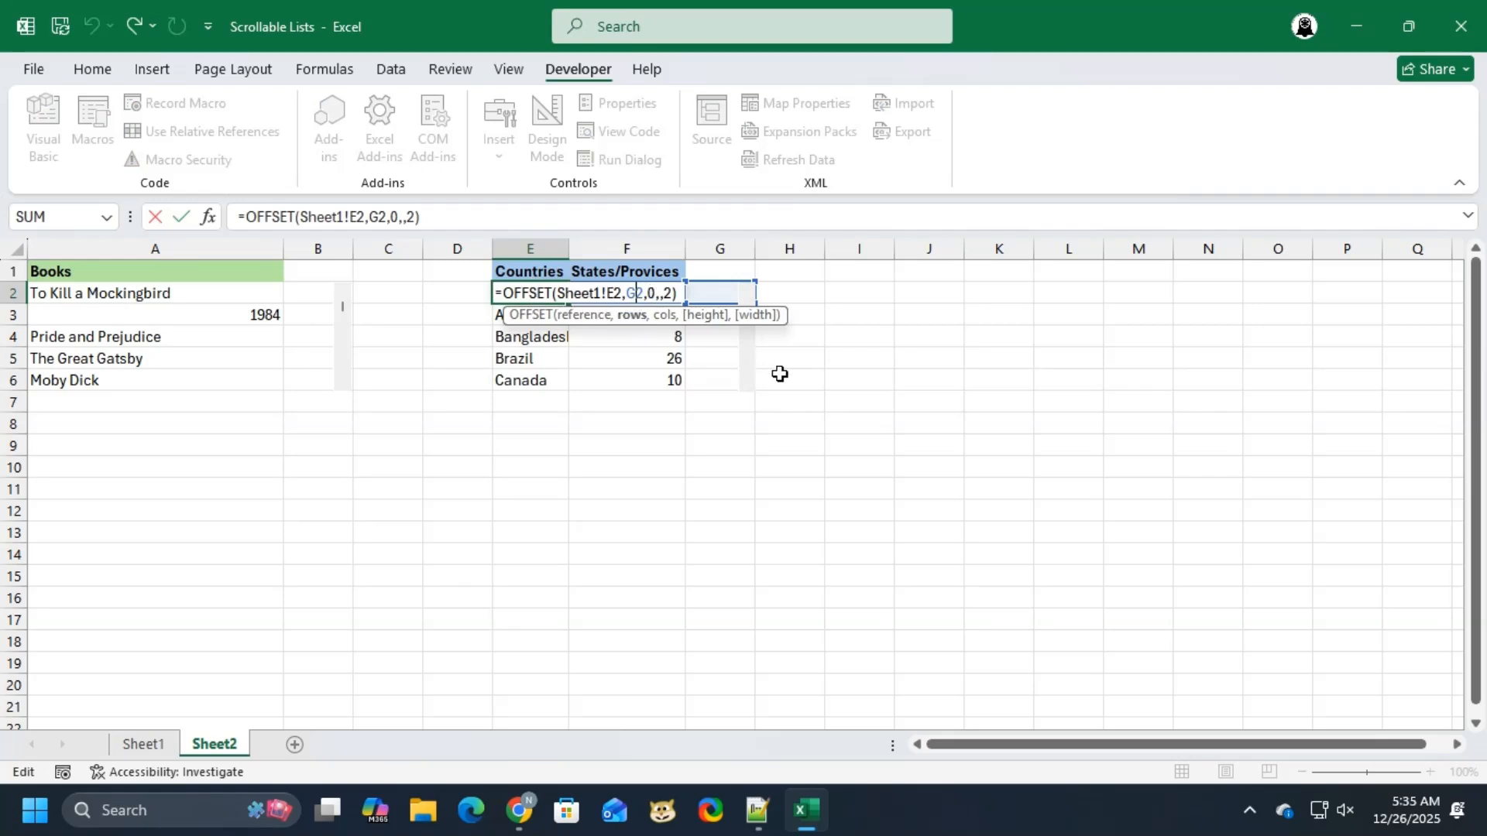
pyautogui.press('F4')
pyautogui.press('F4')
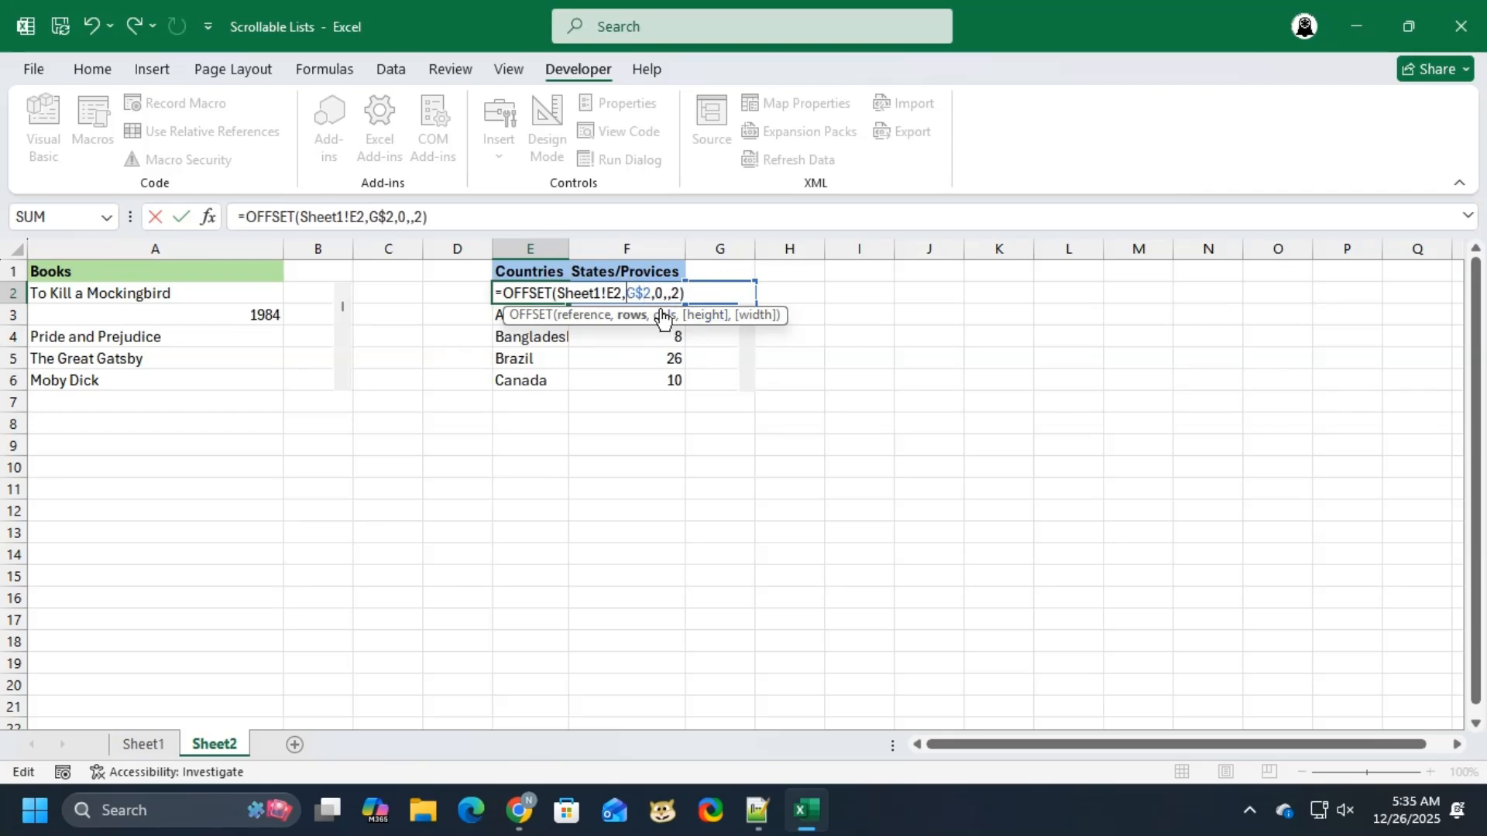
pyautogui.press('F4')
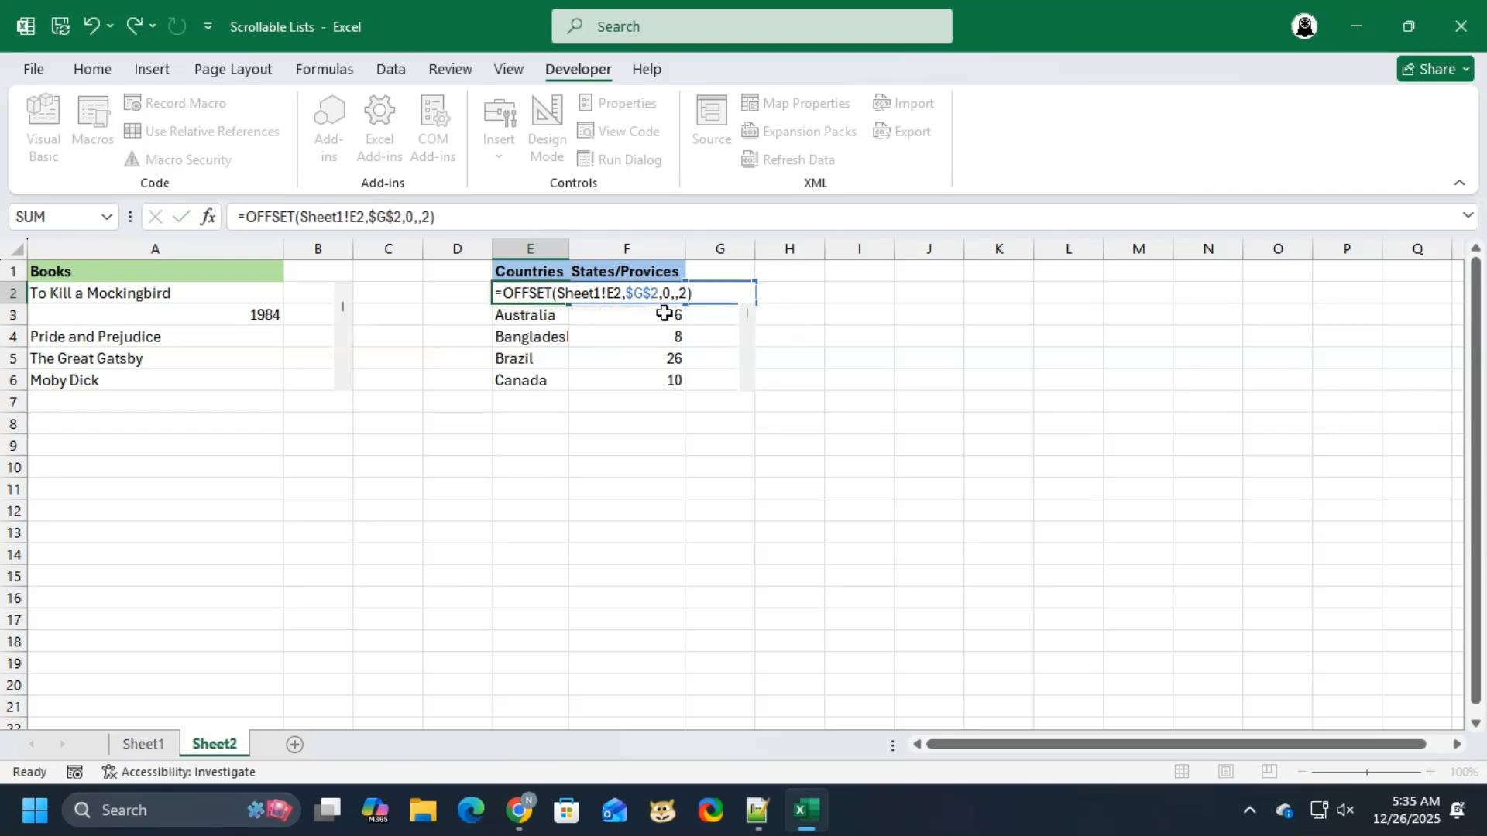
pyautogui.press('Return')
# Step: Check the offset reference in E3, leave it unedited, and fill the corrected E2 formula down to E6
pyautogui.doubleClick(536, 316)
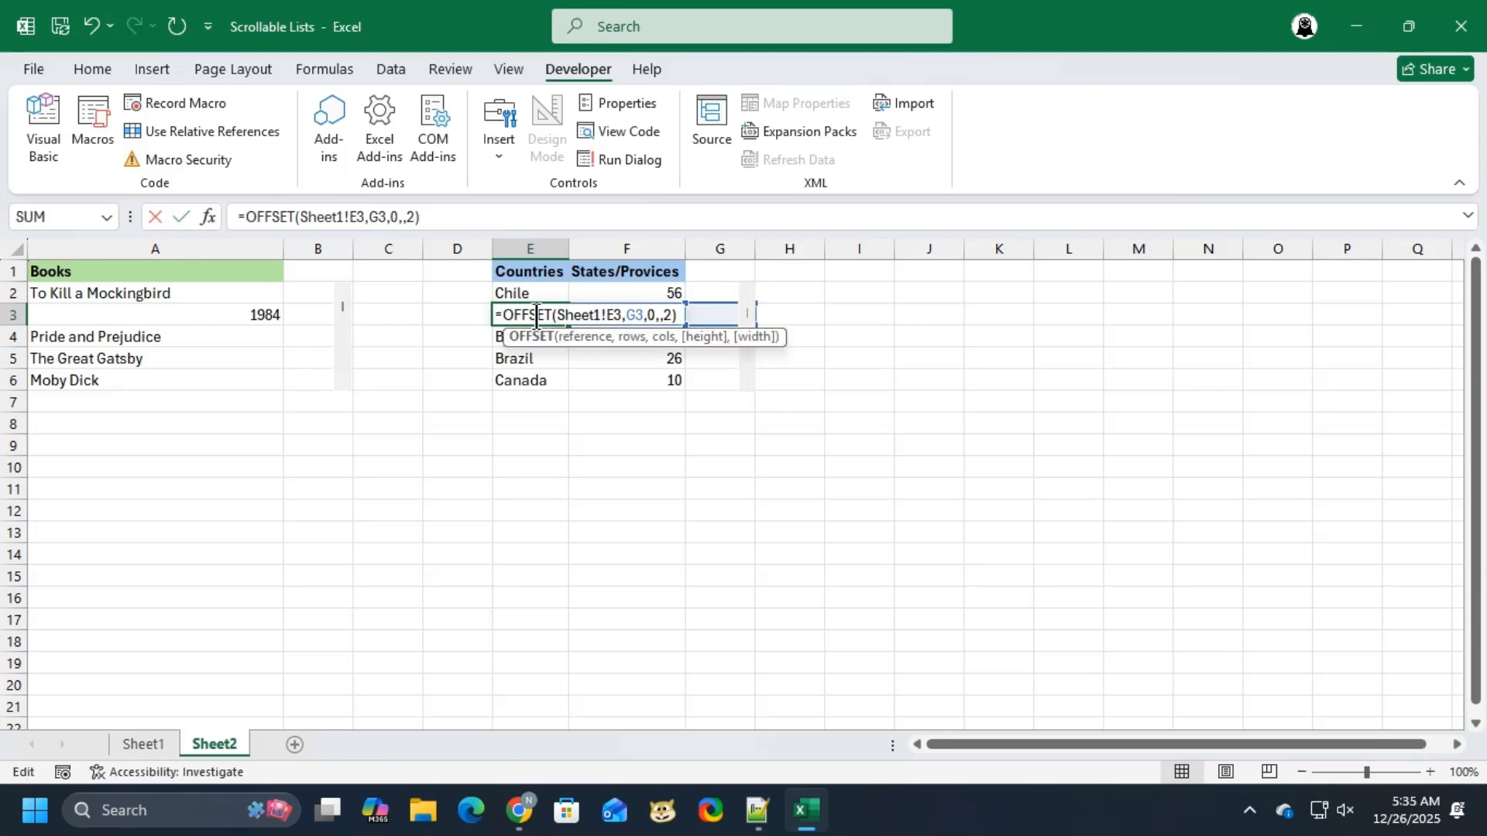
pyautogui.press('Escape')
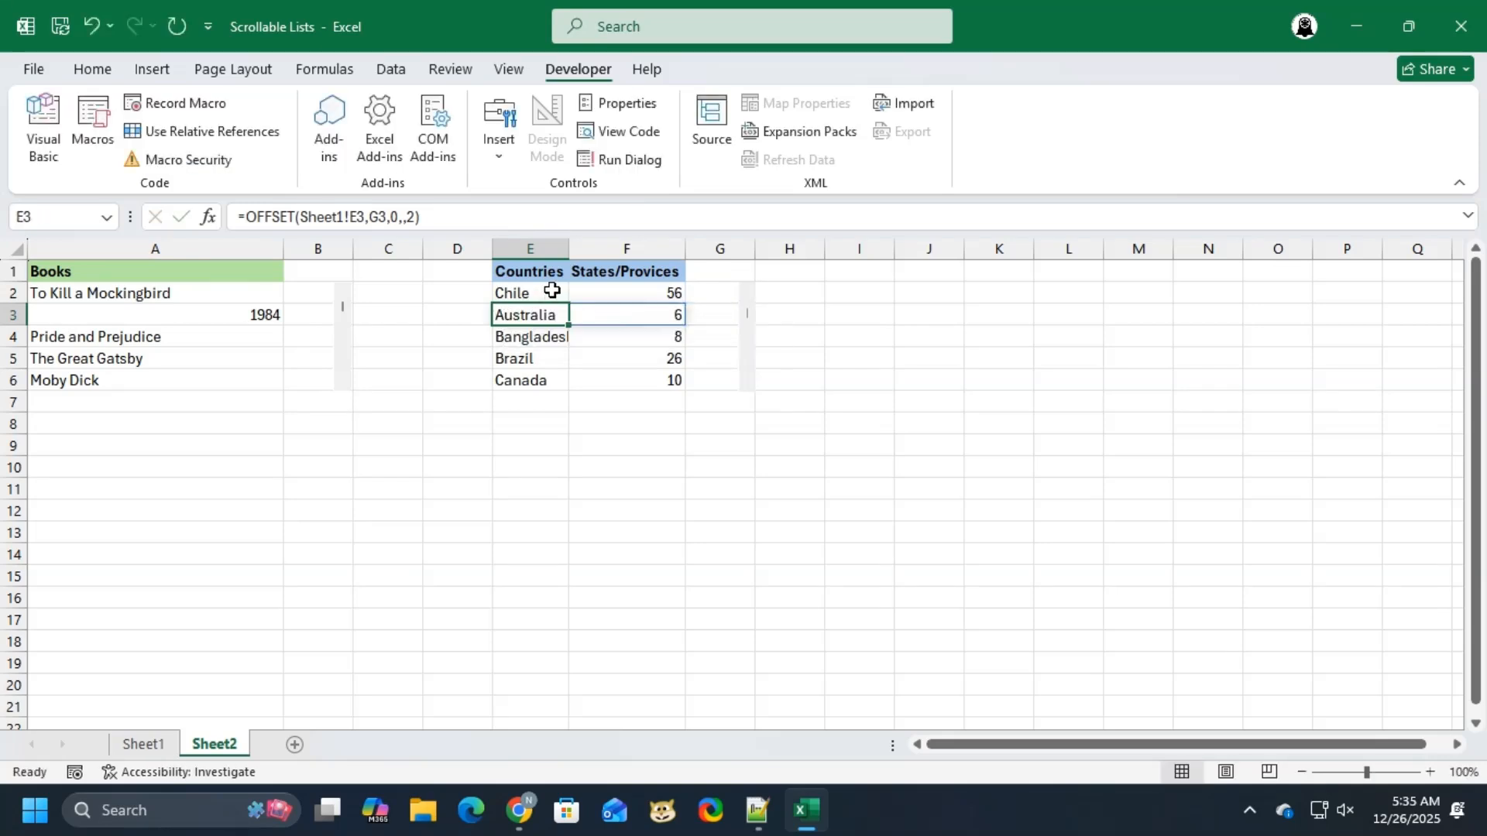
pyautogui.click(551, 293)
pyautogui.moveTo(568, 303); pyautogui.dragTo(562, 382)
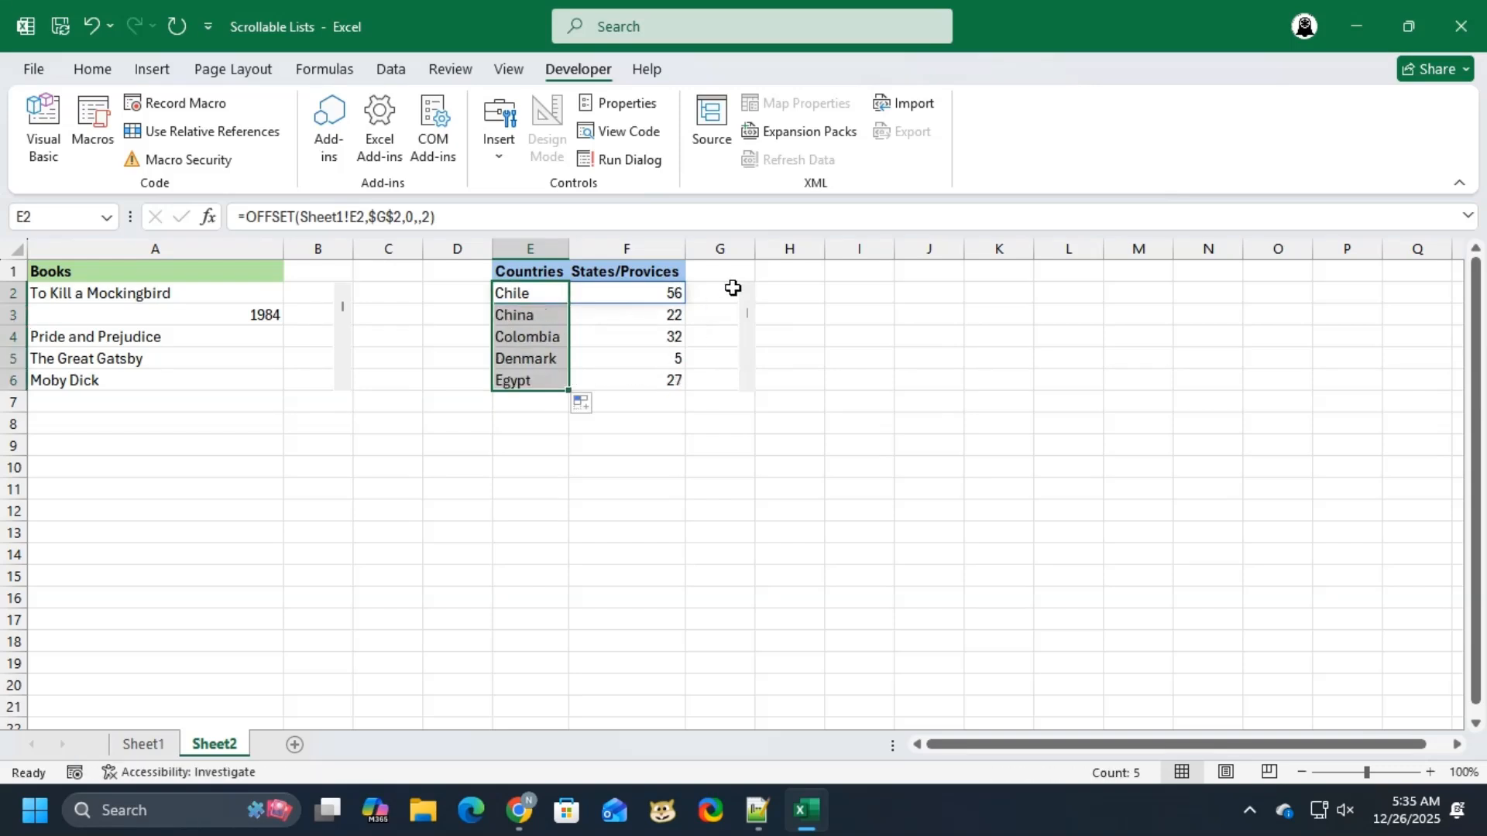
# Step: Scroll the Countries list past Mexico to check what it shows after the last country
pyautogui.click(752, 361)
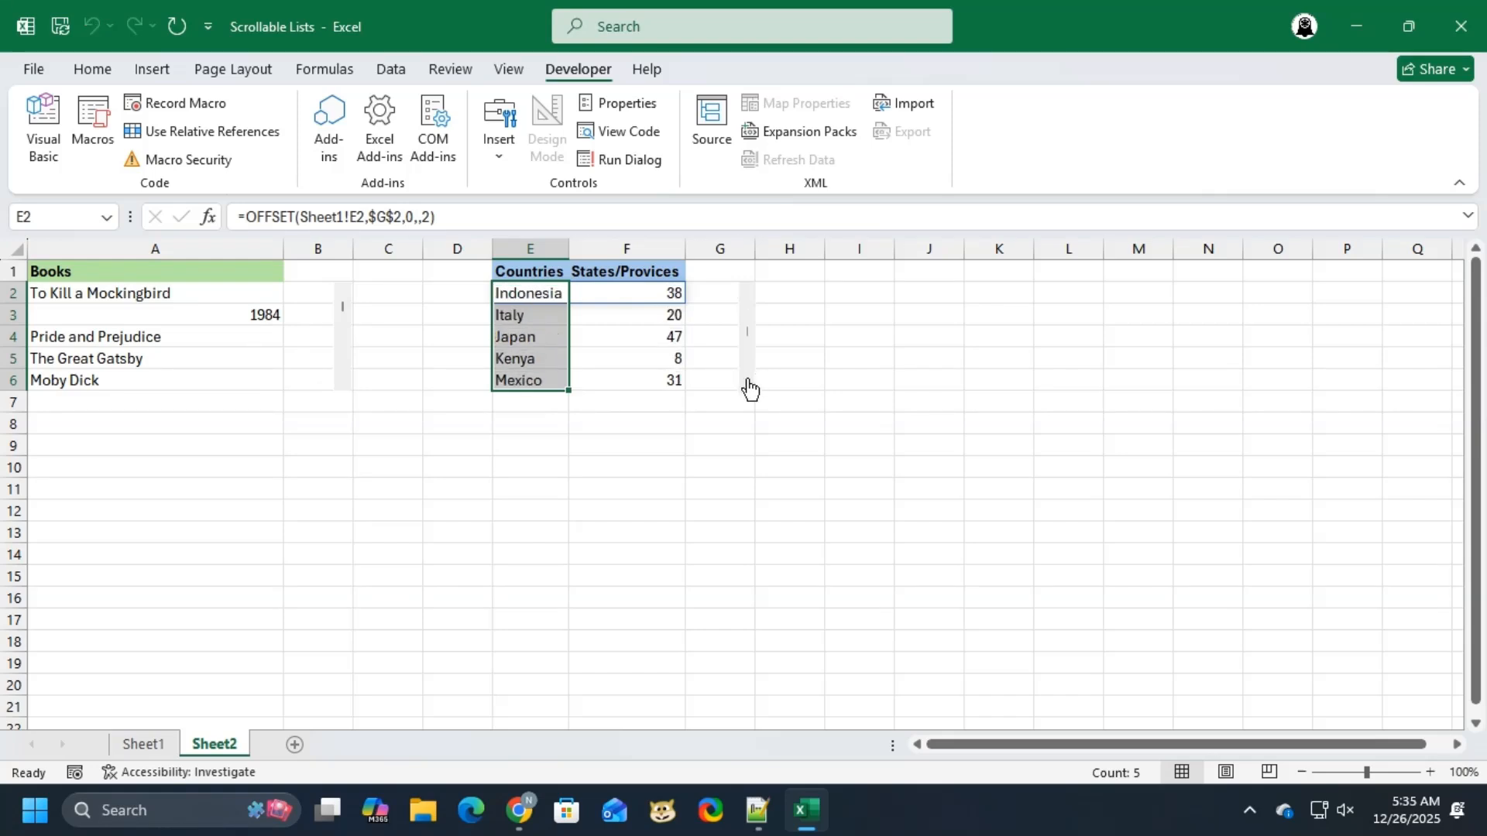
pyautogui.click(748, 381)
pyautogui.click(748, 382)
pyautogui.click(646, 360)
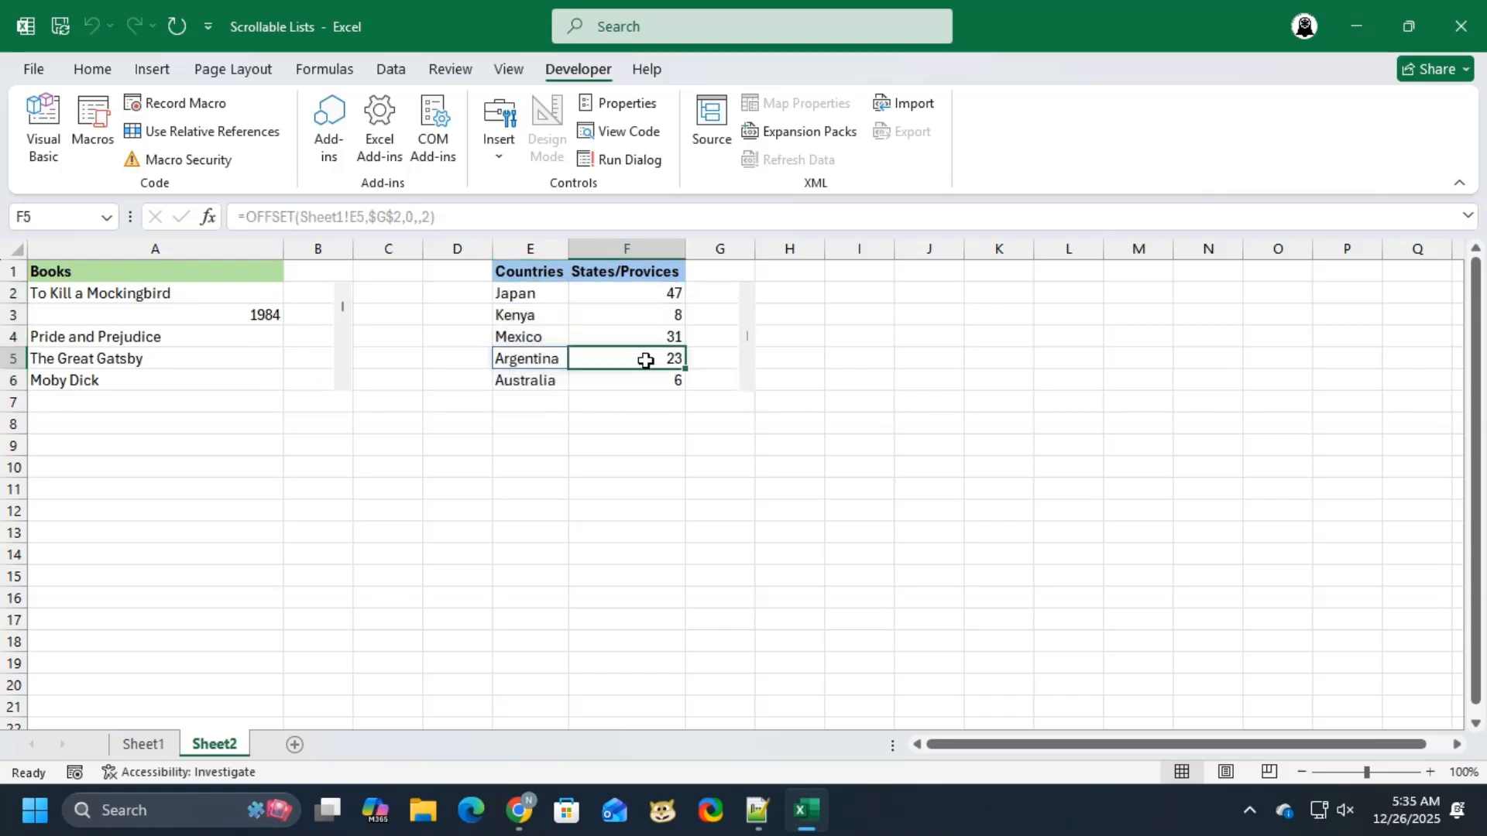
pyautogui.click(747, 387)
pyautogui.click(748, 387)
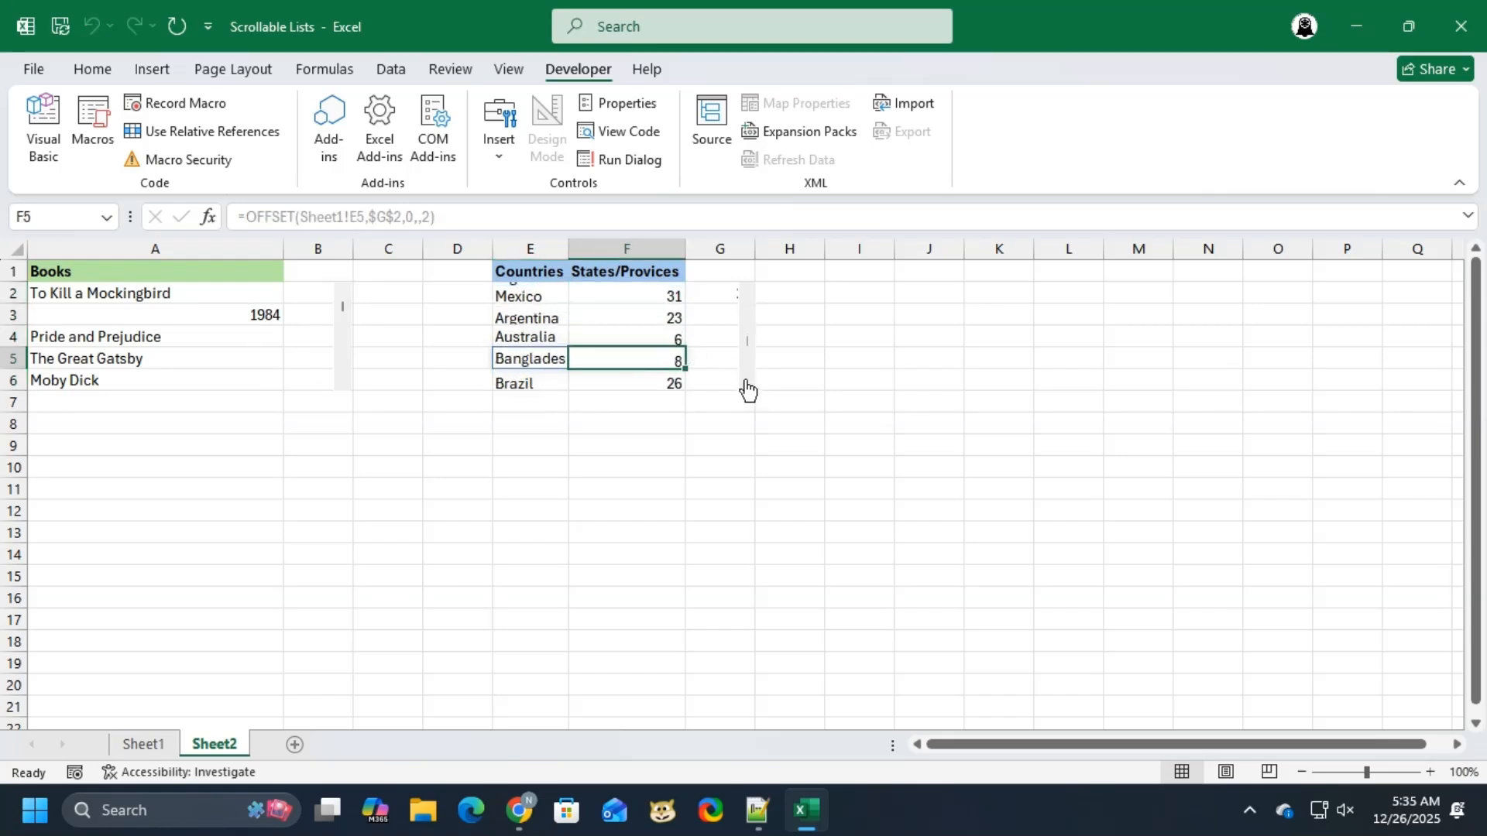
# Step: Scroll the Countries list a few more rows down, and return it to the first country, Argentina
pyautogui.click(747, 387)
pyautogui.click(747, 387)
pyautogui.click(747, 387)
pyautogui.moveTo(749, 355); pyautogui.dragTo(751, 281)
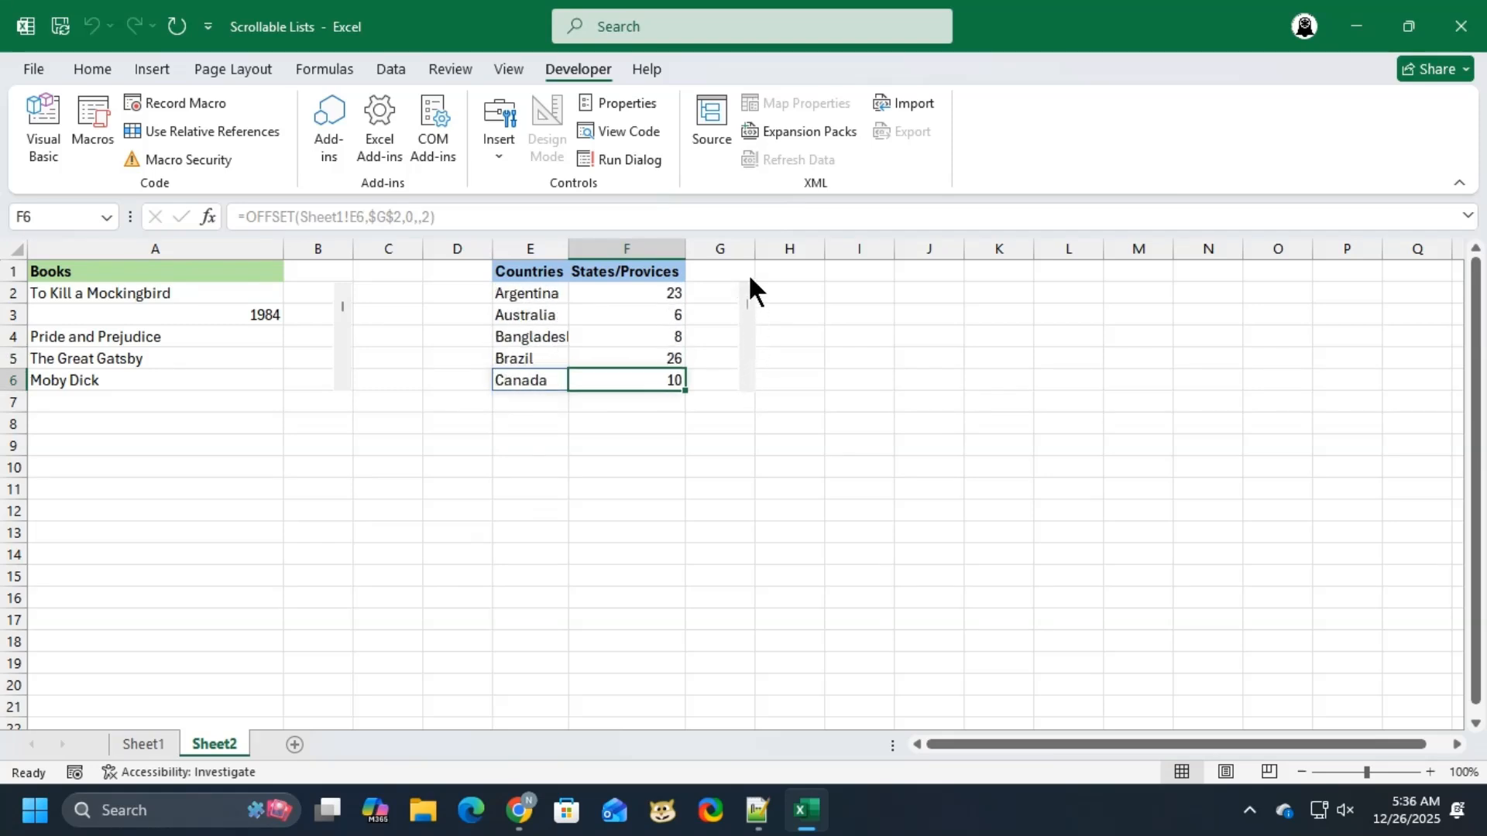
# Step: Remove the height and width arguments from the formula in E2, making it =OFFSET(Sheet1!E2,$G$2,0)
pyautogui.click(551, 299)
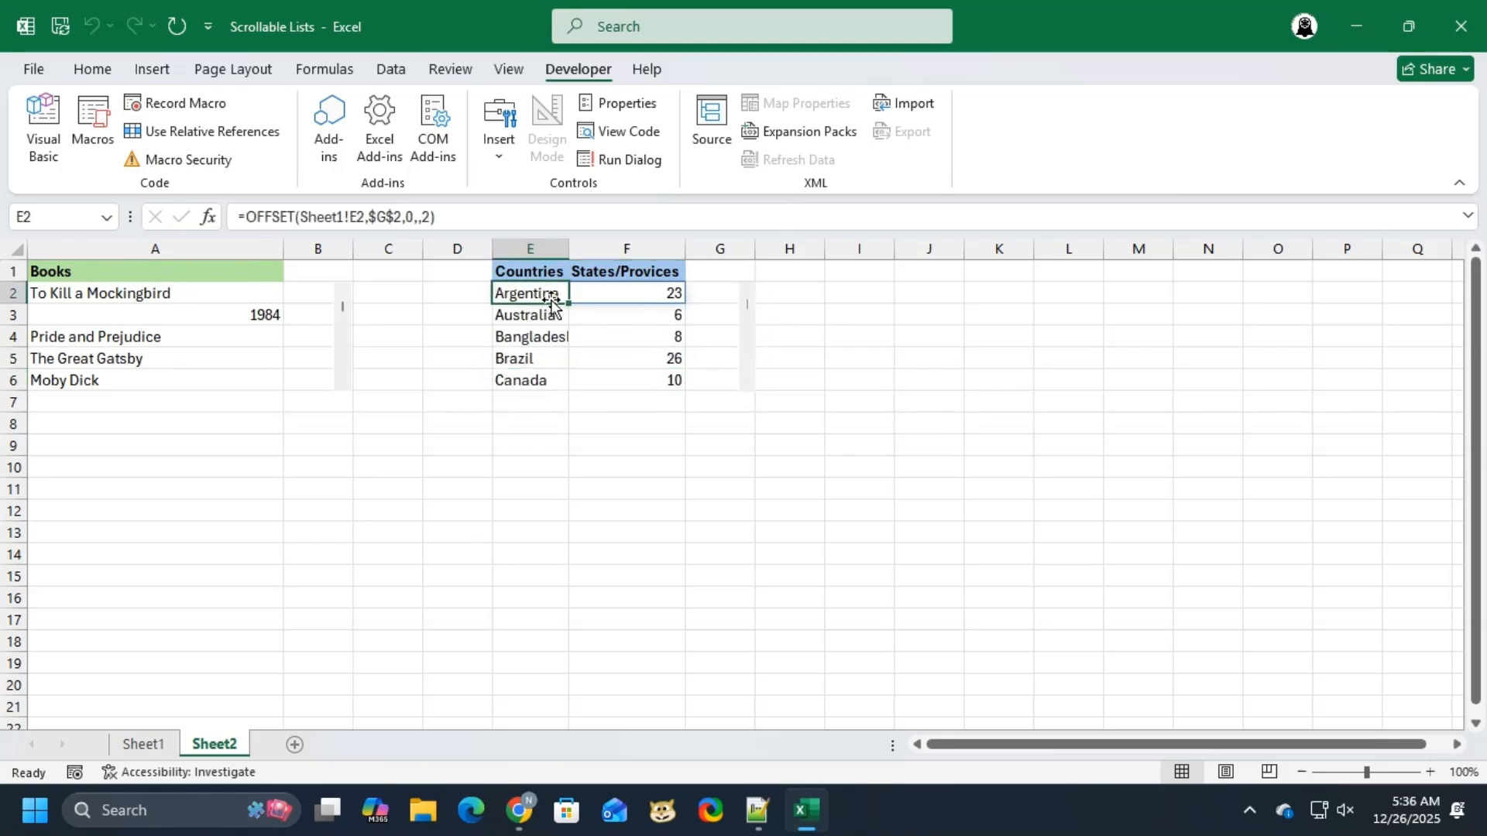
pyautogui.doubleClick(551, 294)
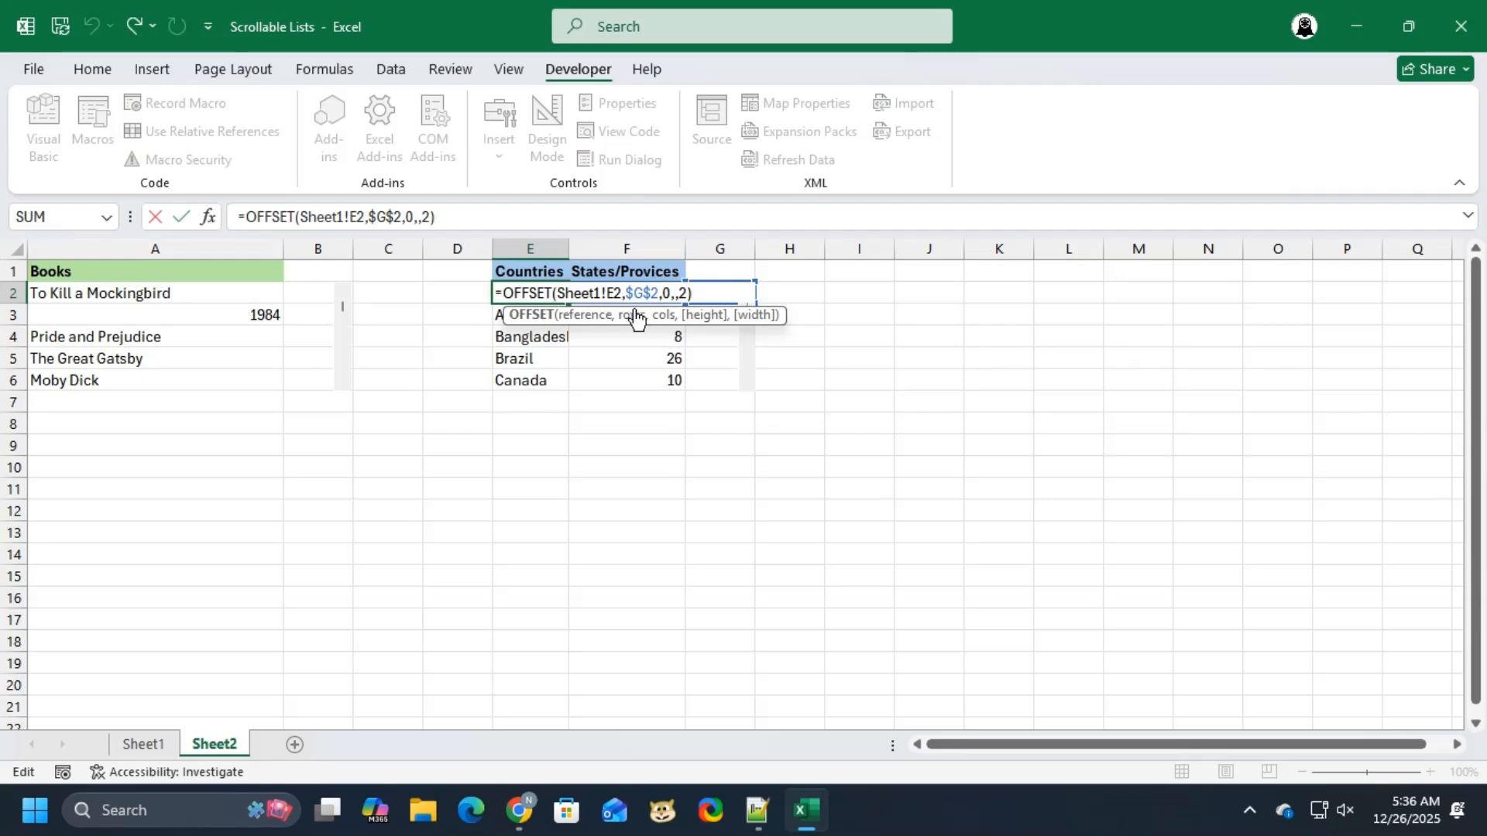
pyautogui.click(682, 299)
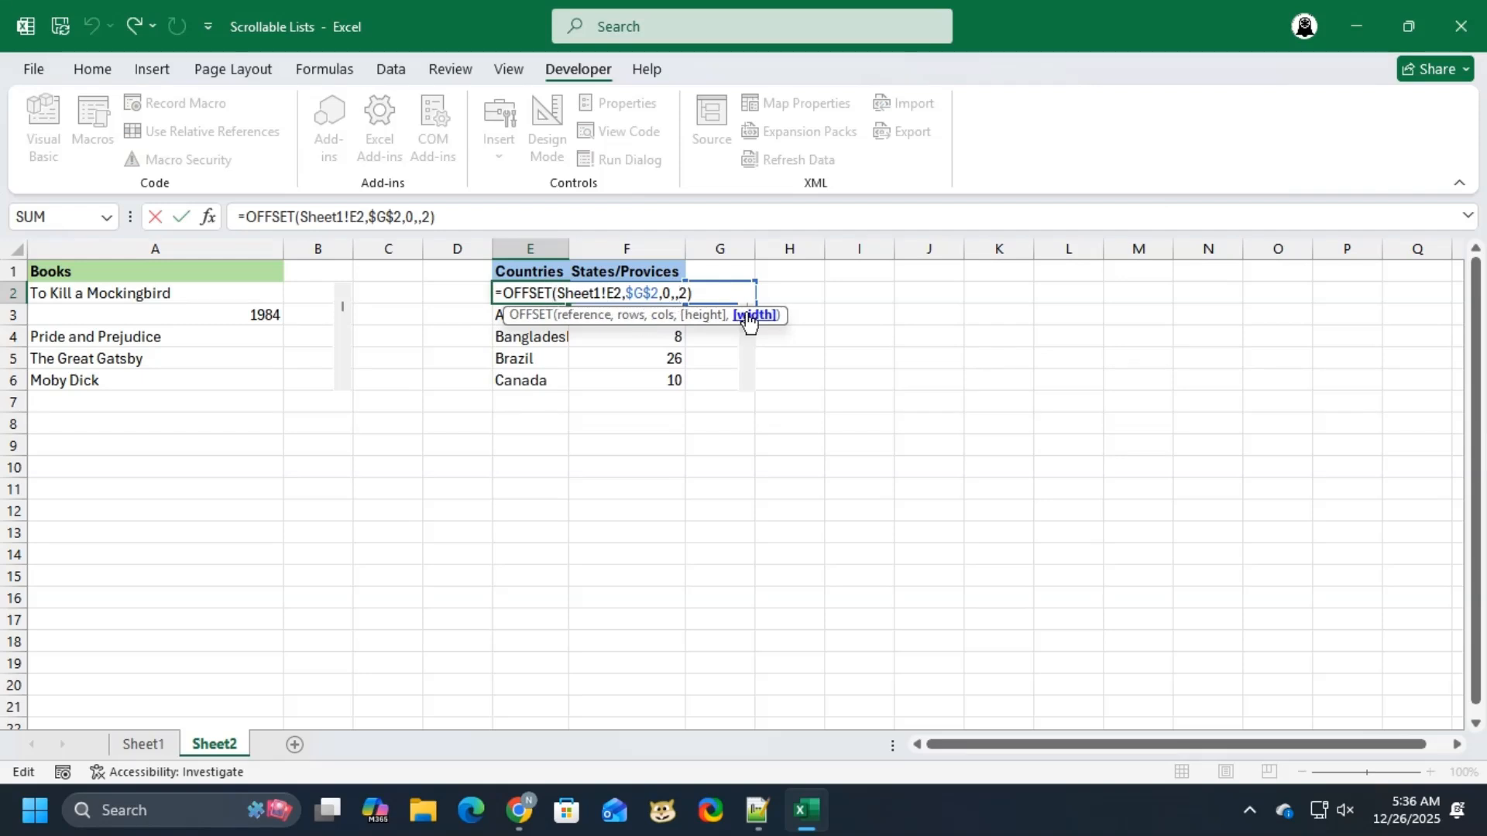
pyautogui.press('Delete')
pyautogui.press('BackSpace')
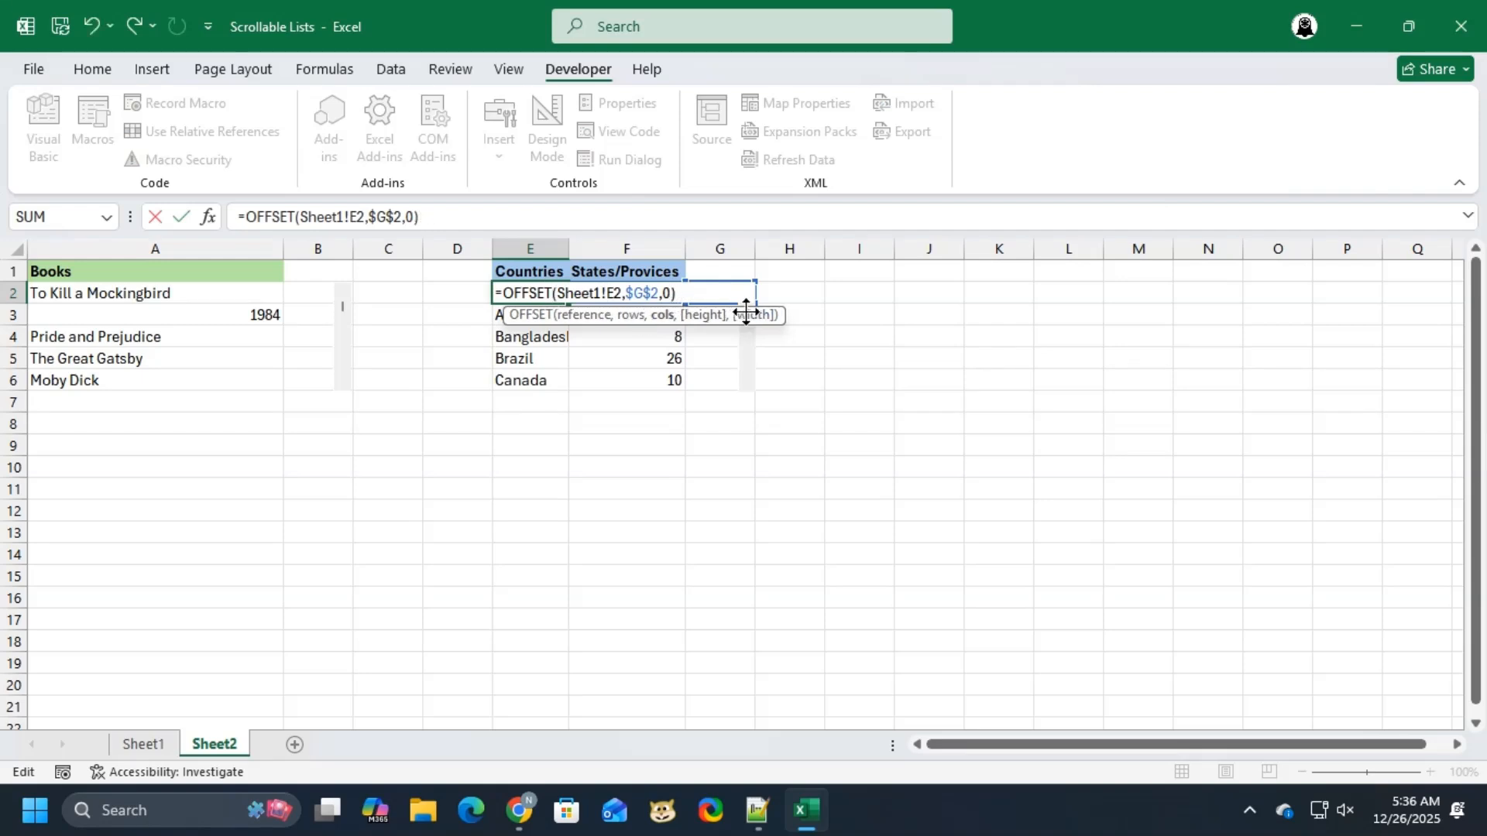
pyautogui.press('Return')
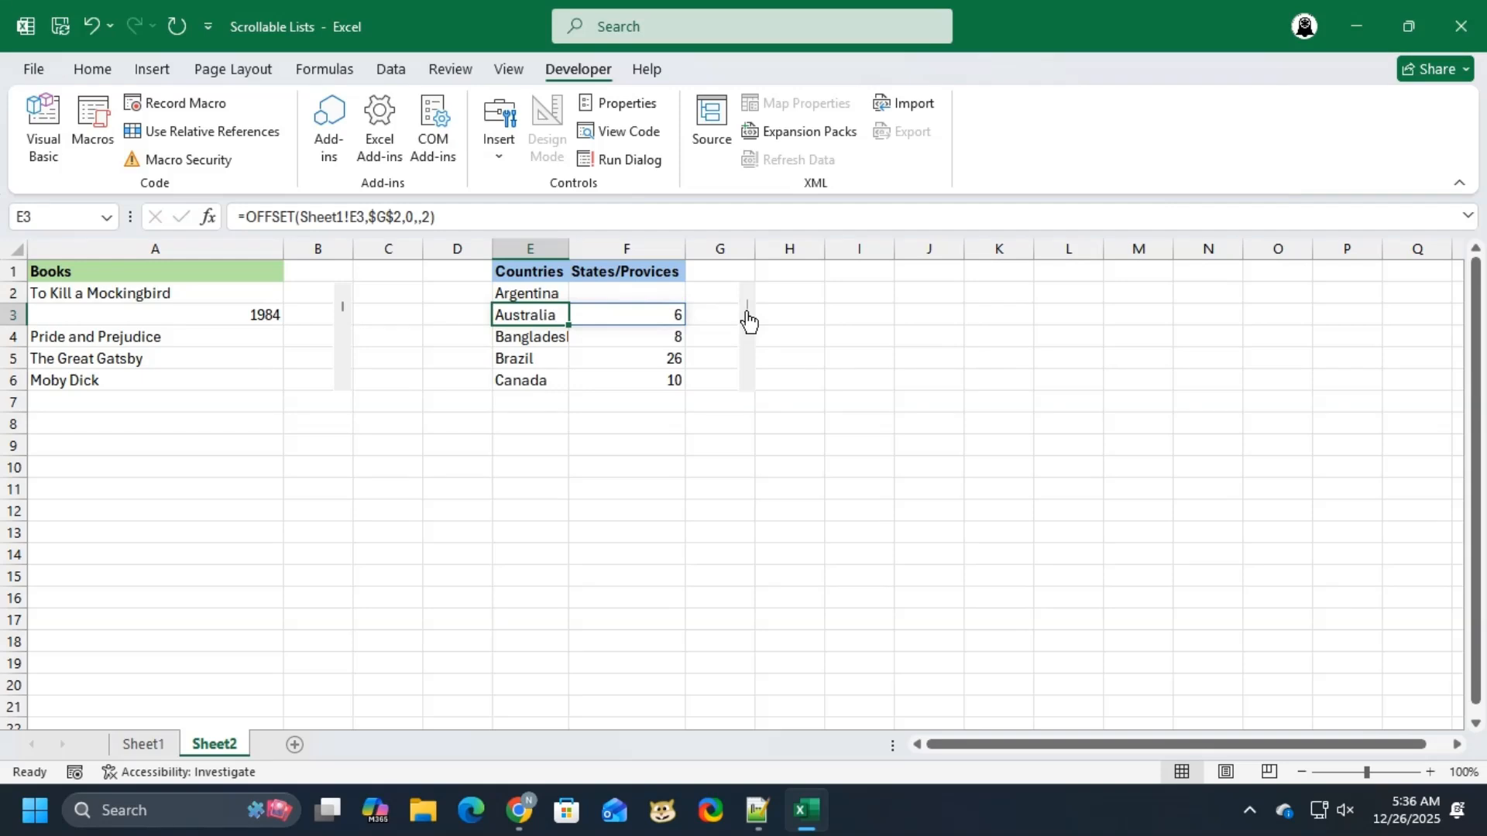
# Step: Fill the E2 formula across to F2 and both columns down to row 6
pyautogui.click(533, 293)
pyautogui.moveTo(568, 303); pyautogui.dragTo(650, 299)
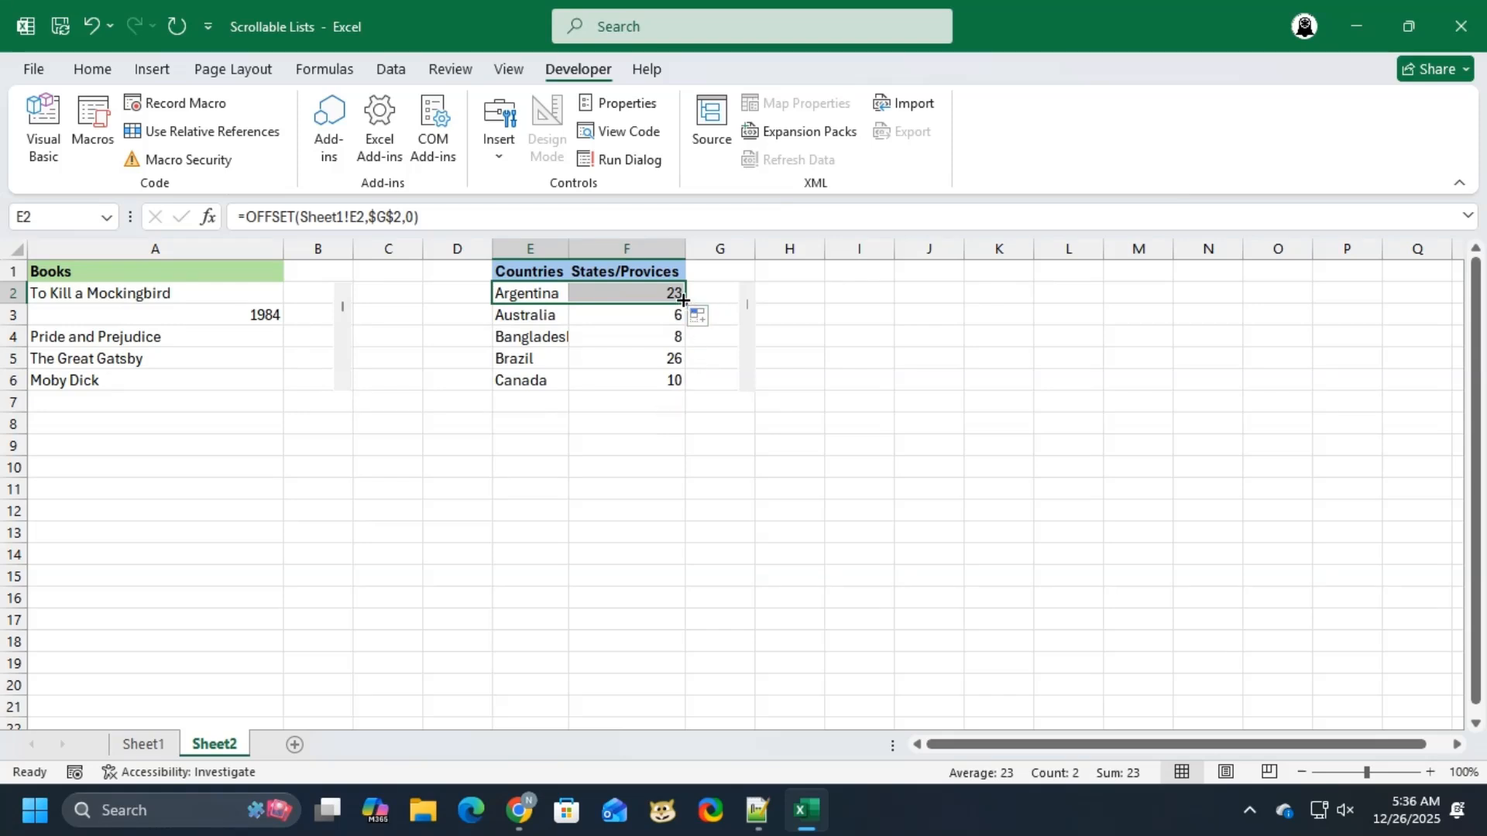
pyautogui.moveTo(683, 301); pyautogui.dragTo(681, 385)
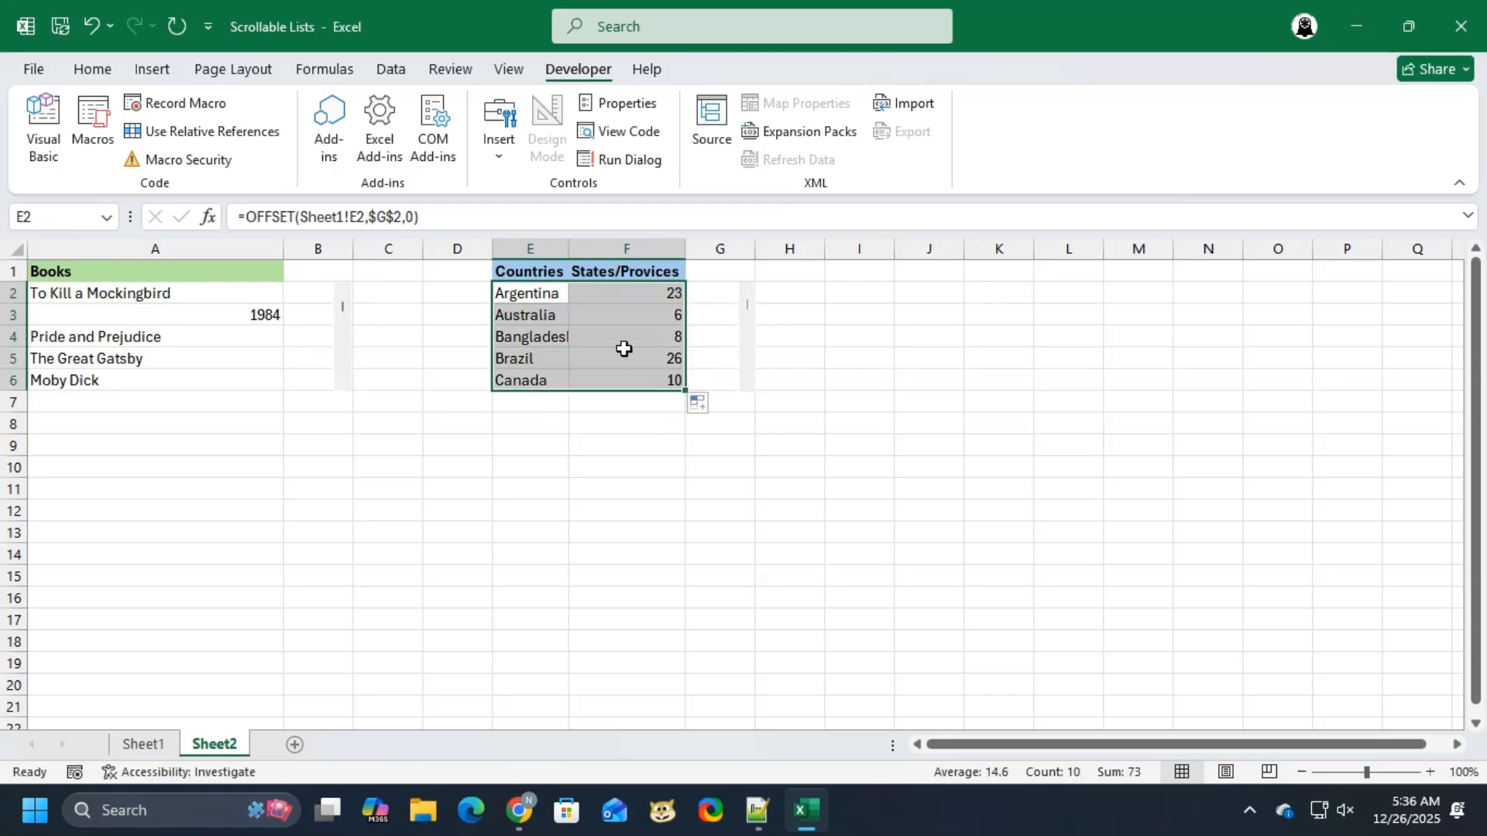
# Step: Review the shortened OFFSET formula in E2 without editing it, and try the Countries scroll bar
pyautogui.click(624, 350)
pyautogui.click(534, 295)
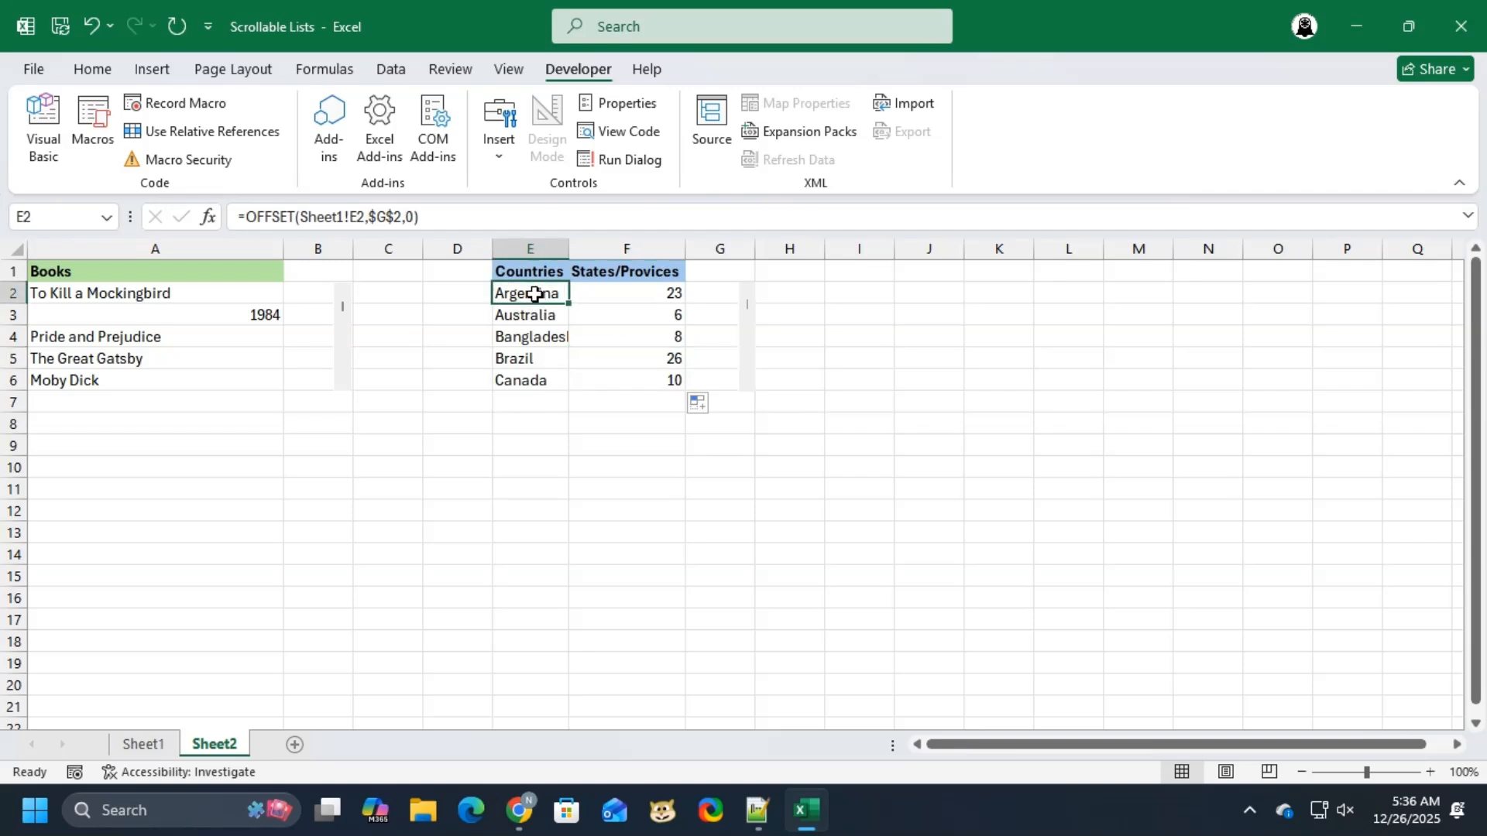
pyautogui.doubleClick(534, 295)
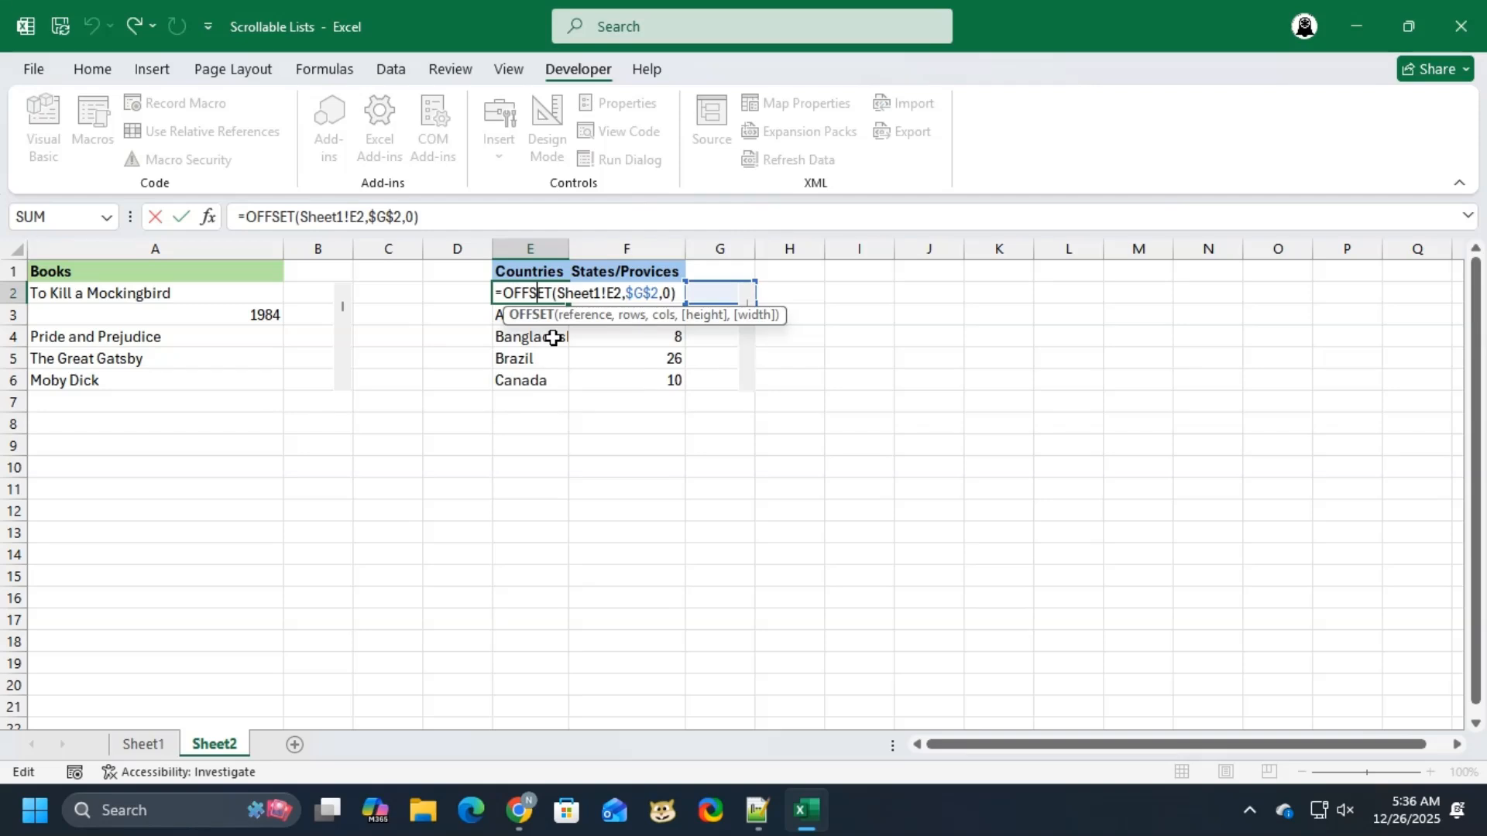
pyautogui.press('Escape')
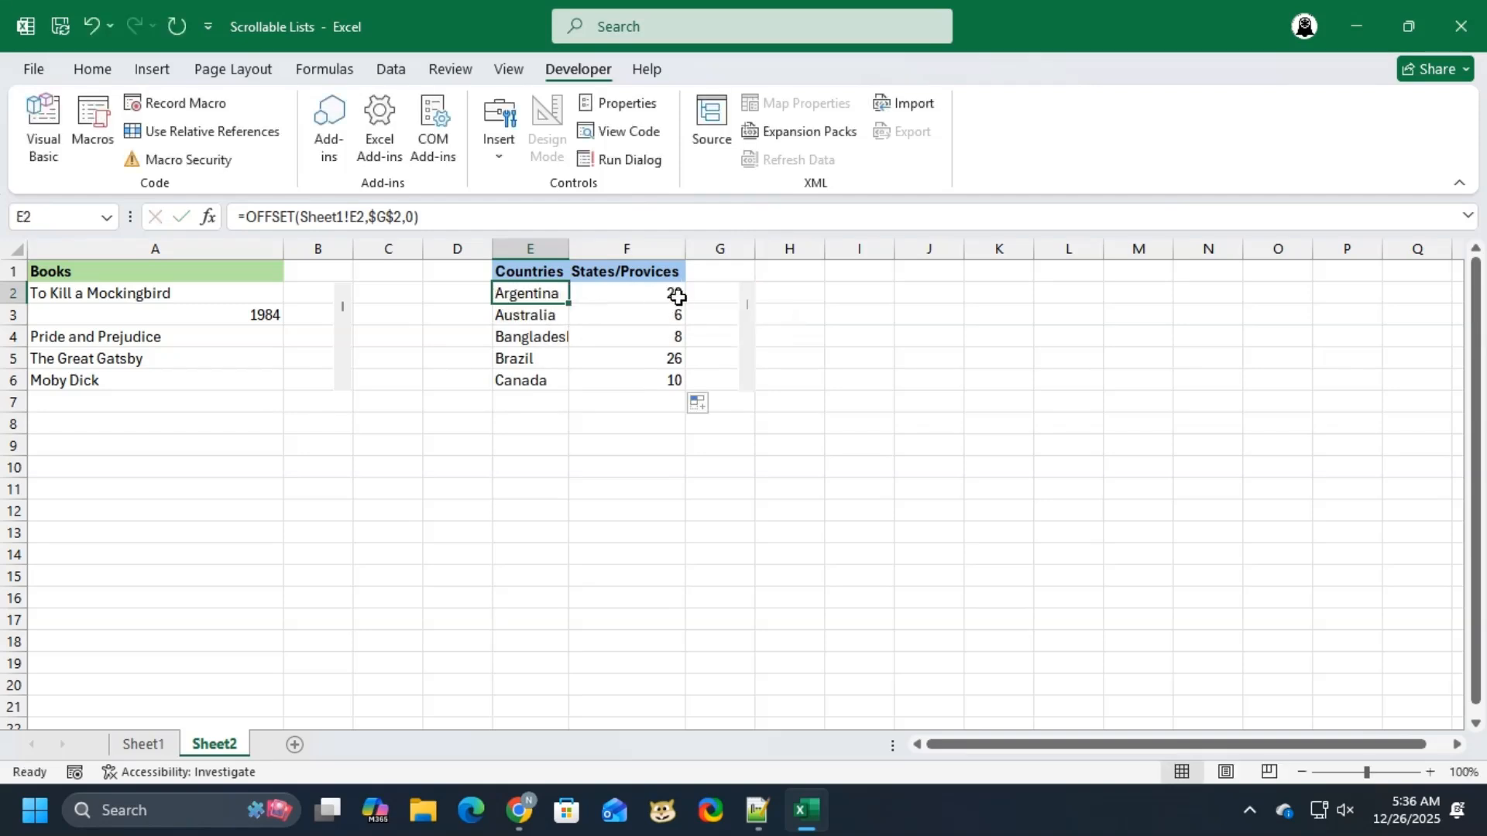
pyautogui.moveTo(746, 305)
pyautogui.mouseDown()
pyautogui.moveTo(743, 385)
pyautogui.moveTo(741, 322)
pyautogui.mouseUp()
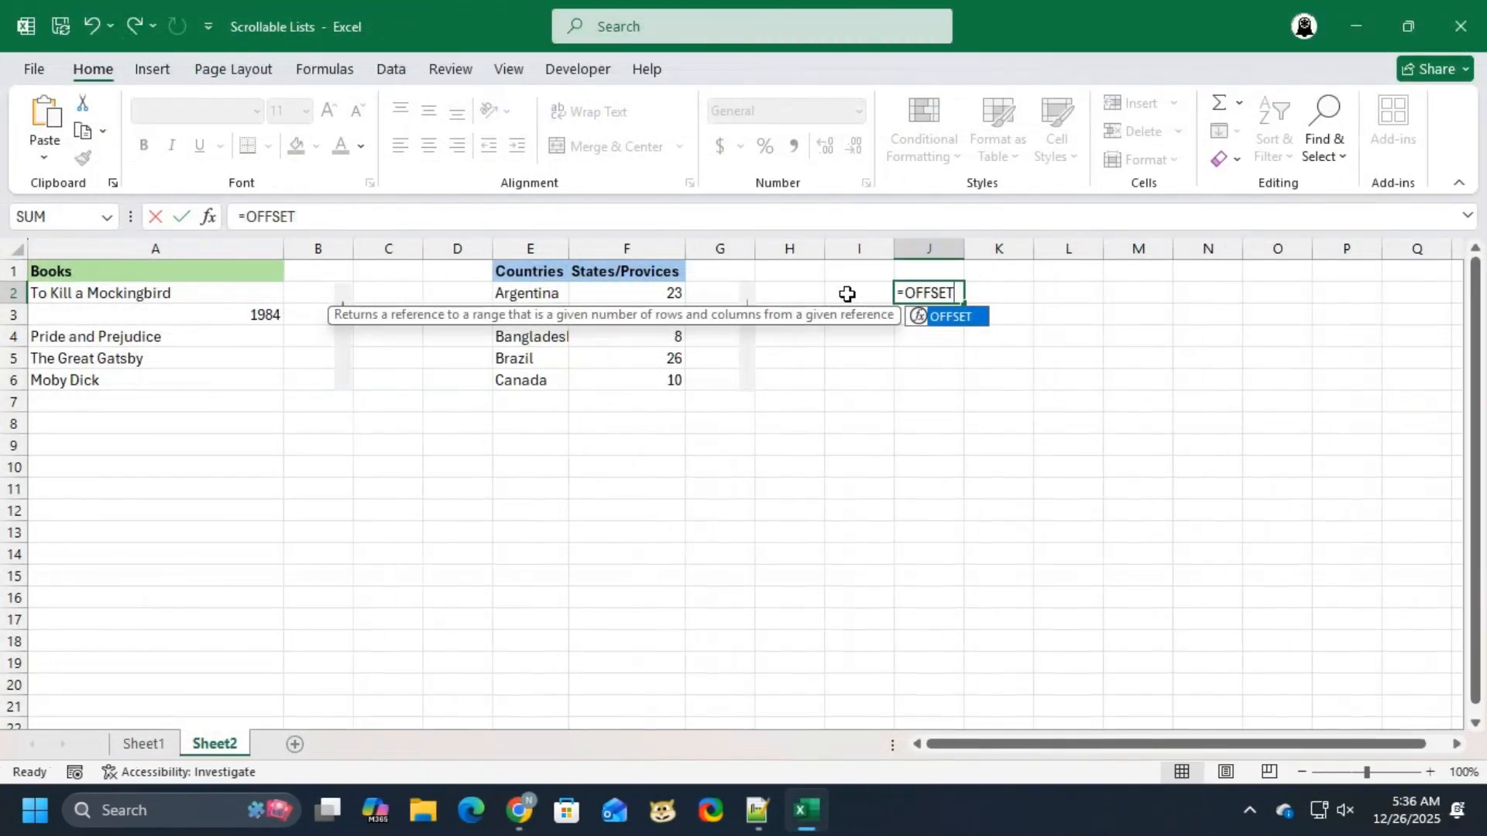
# Step: Enter =OFFSET(Sheet1!E2, $L$2,0,5,2) in J2 to return the five-row, two-column list with a single formula
pyautogui.write('(')
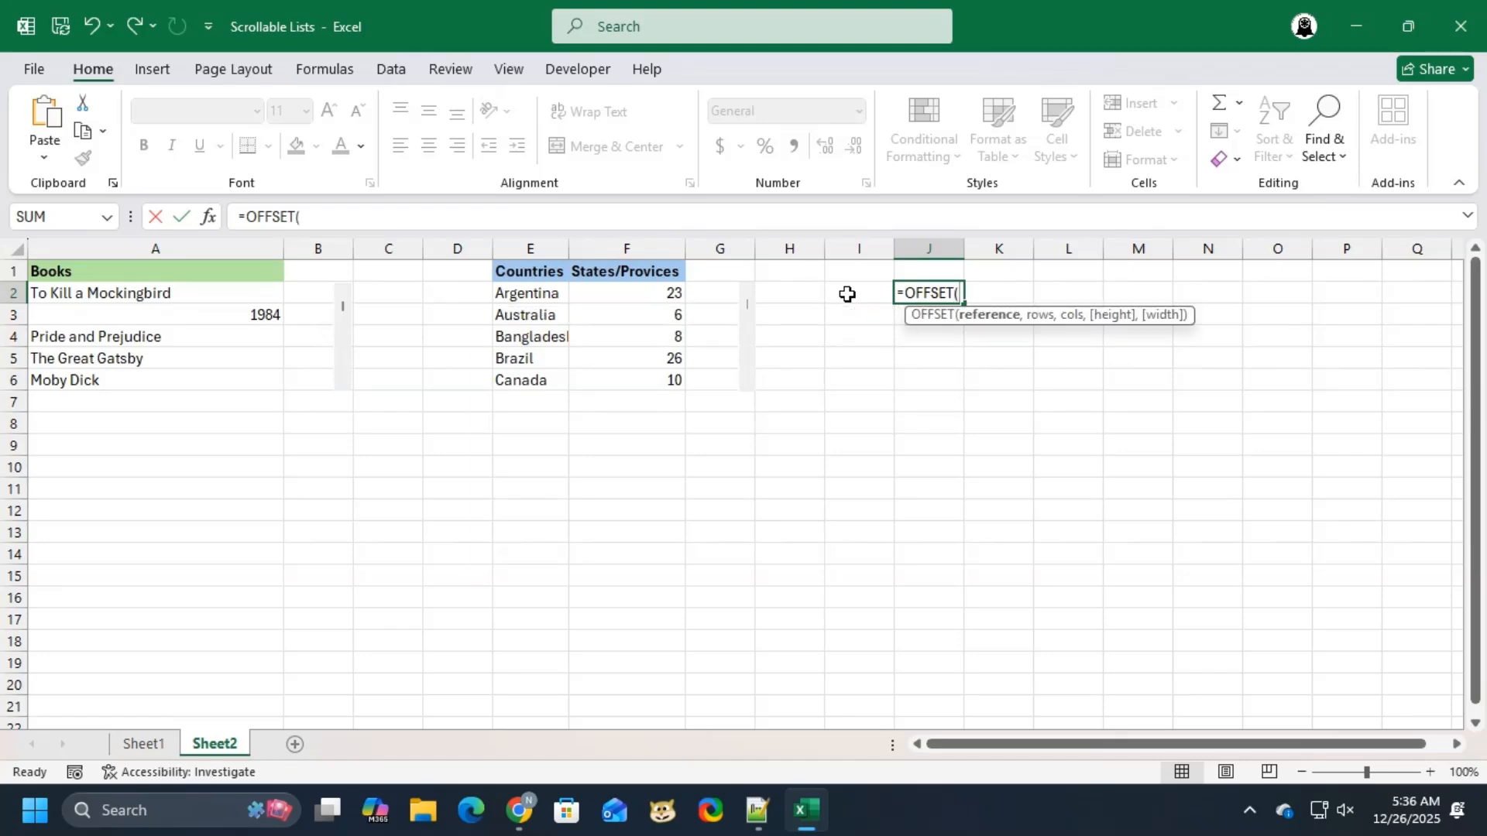
pyautogui.write('Sheet1!E2')
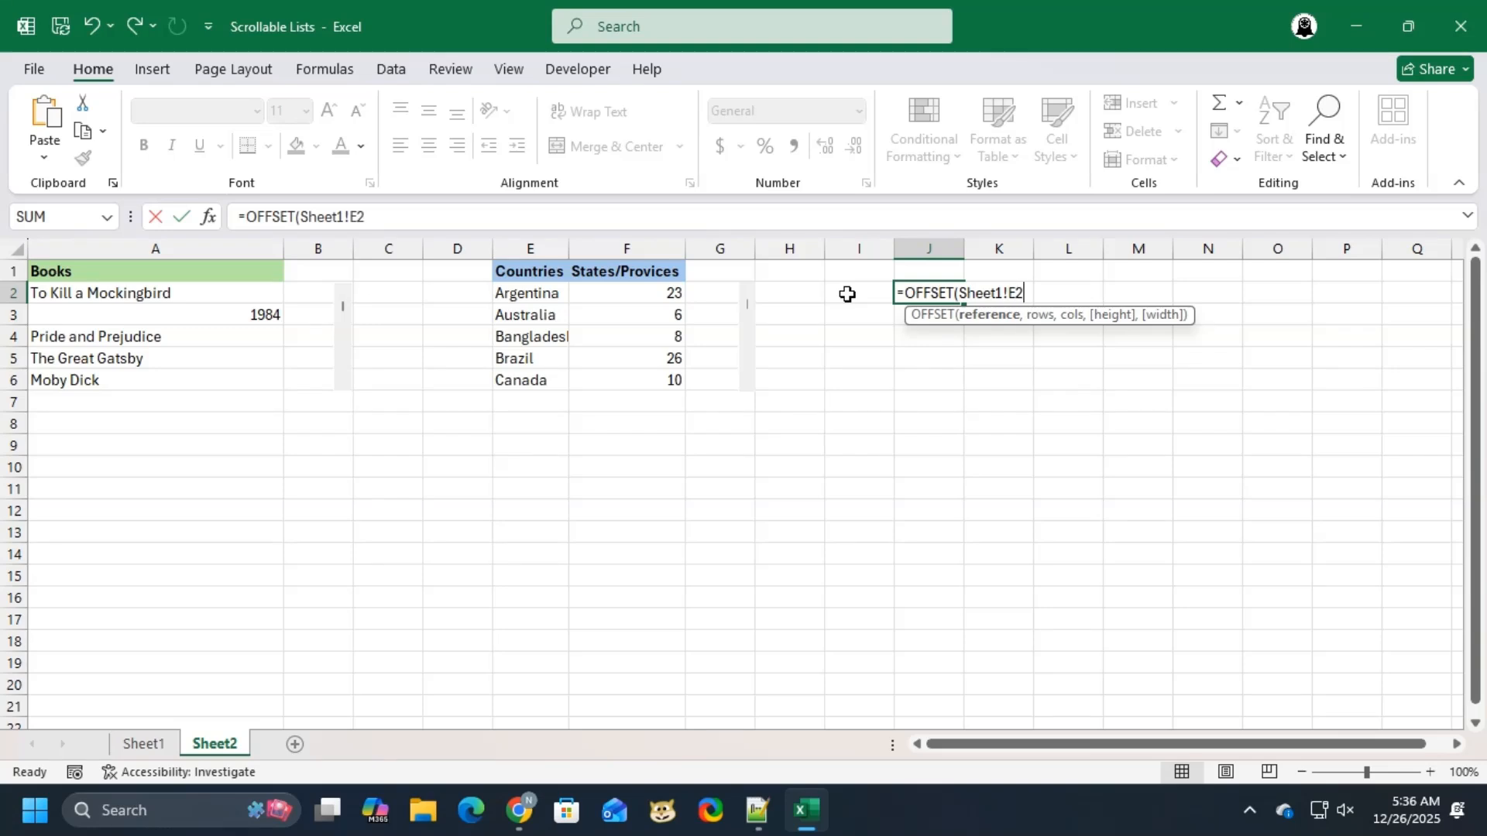
pyautogui.write(',')
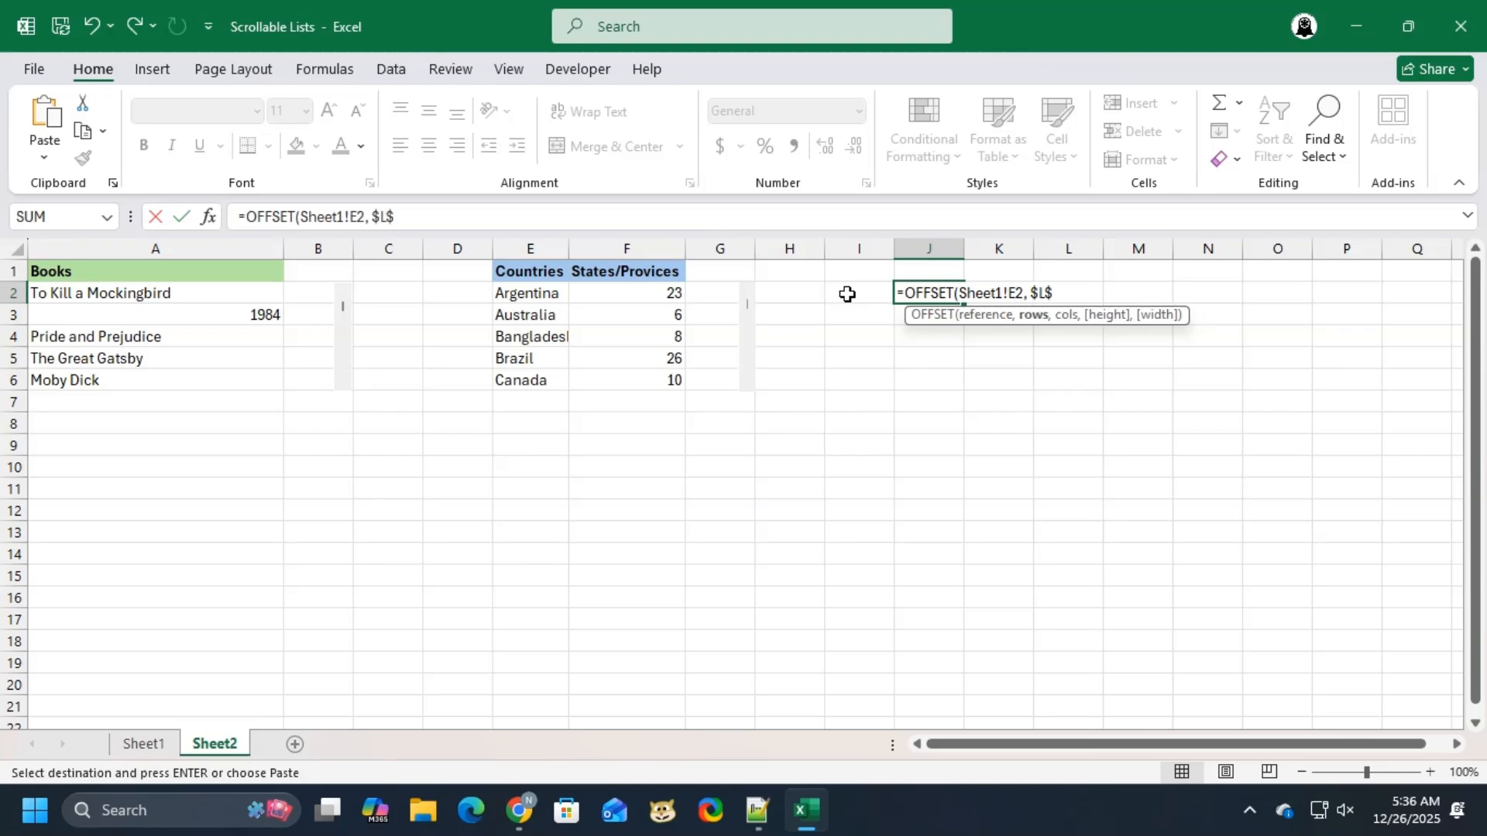
pyautogui.write(' $L$2,')
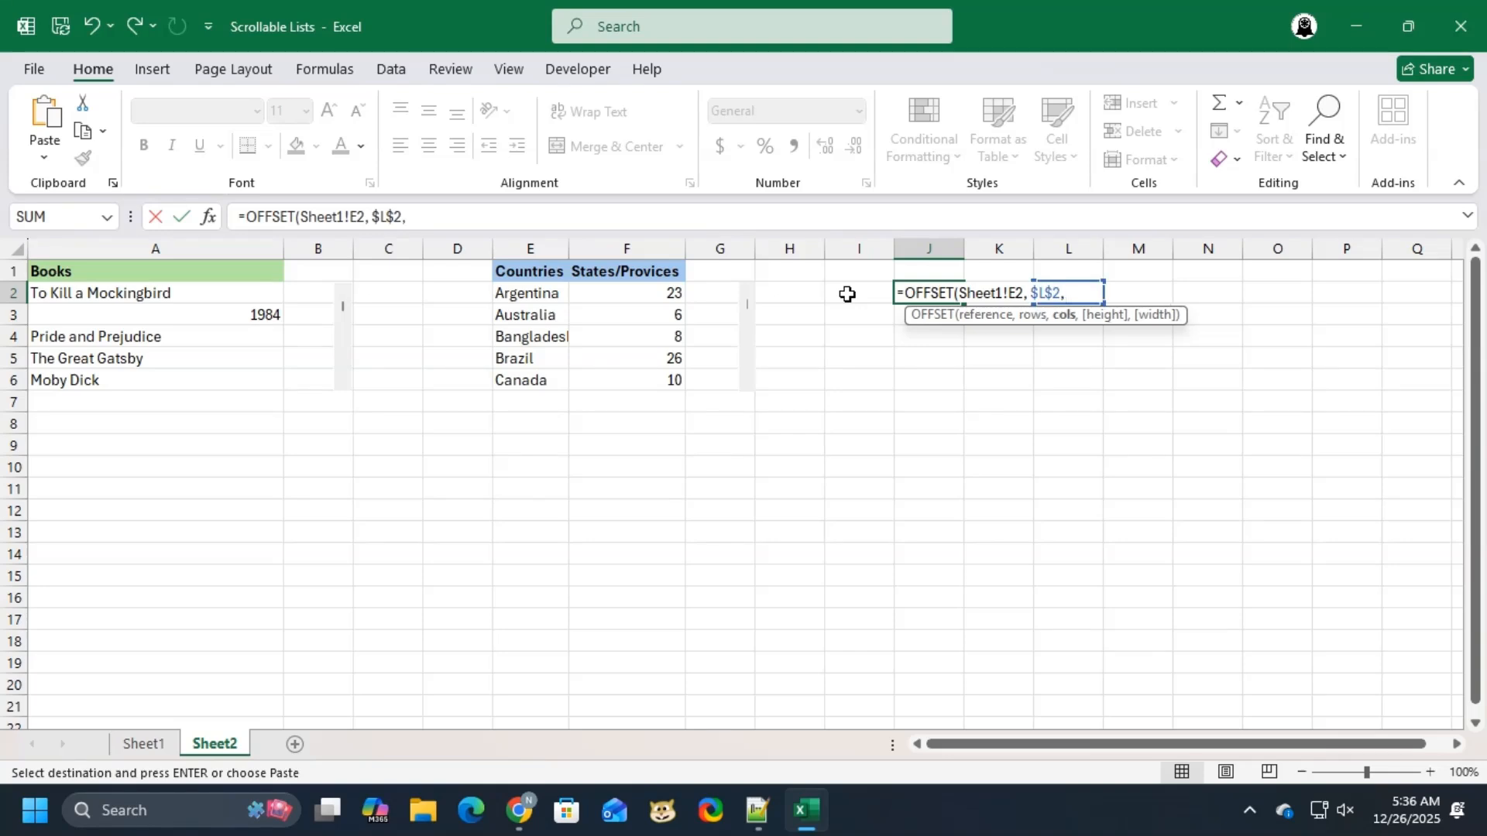
pyautogui.write('0,')
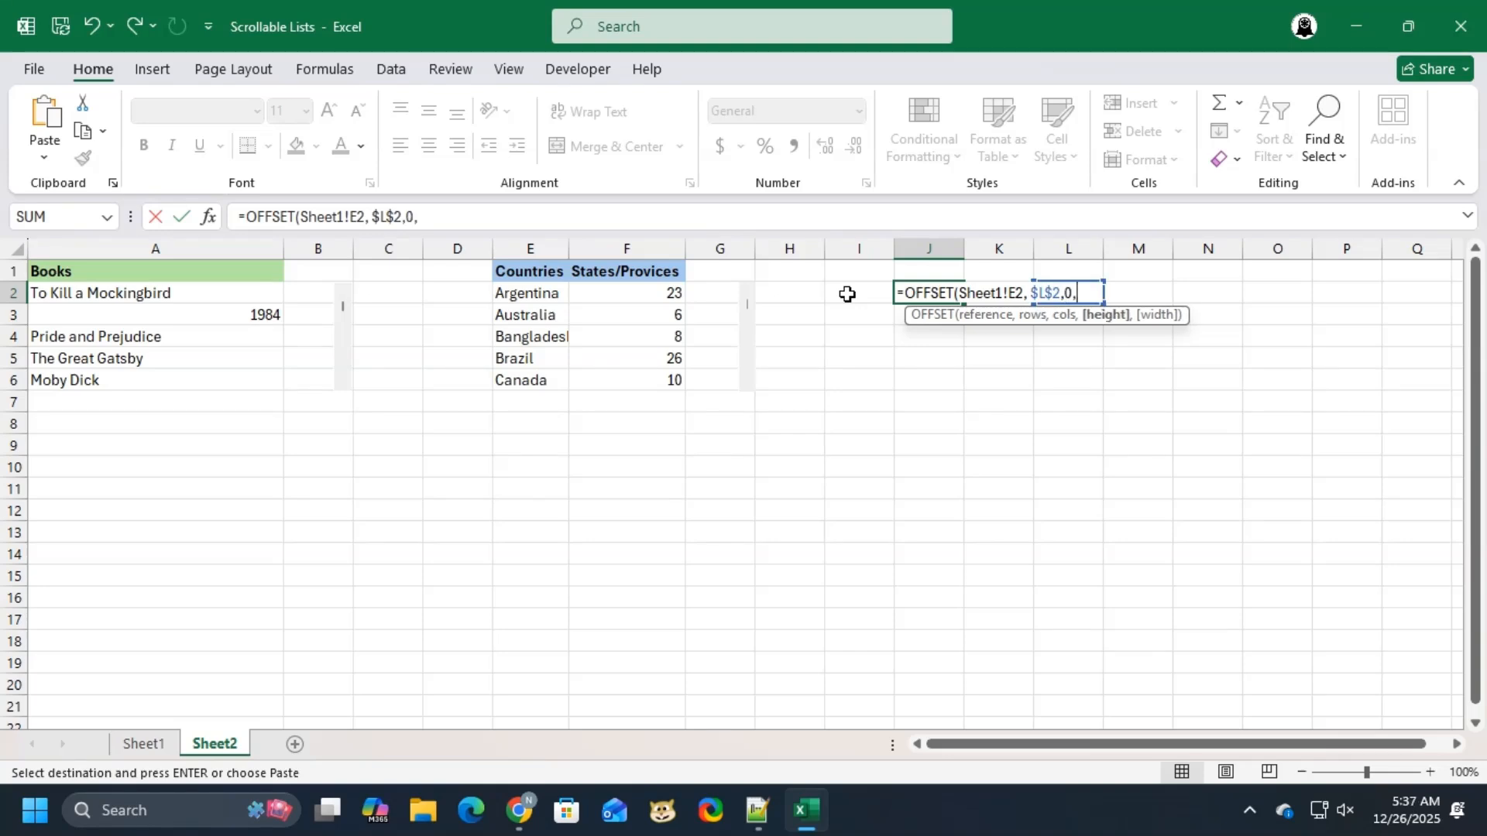
pyautogui.write('5,2')
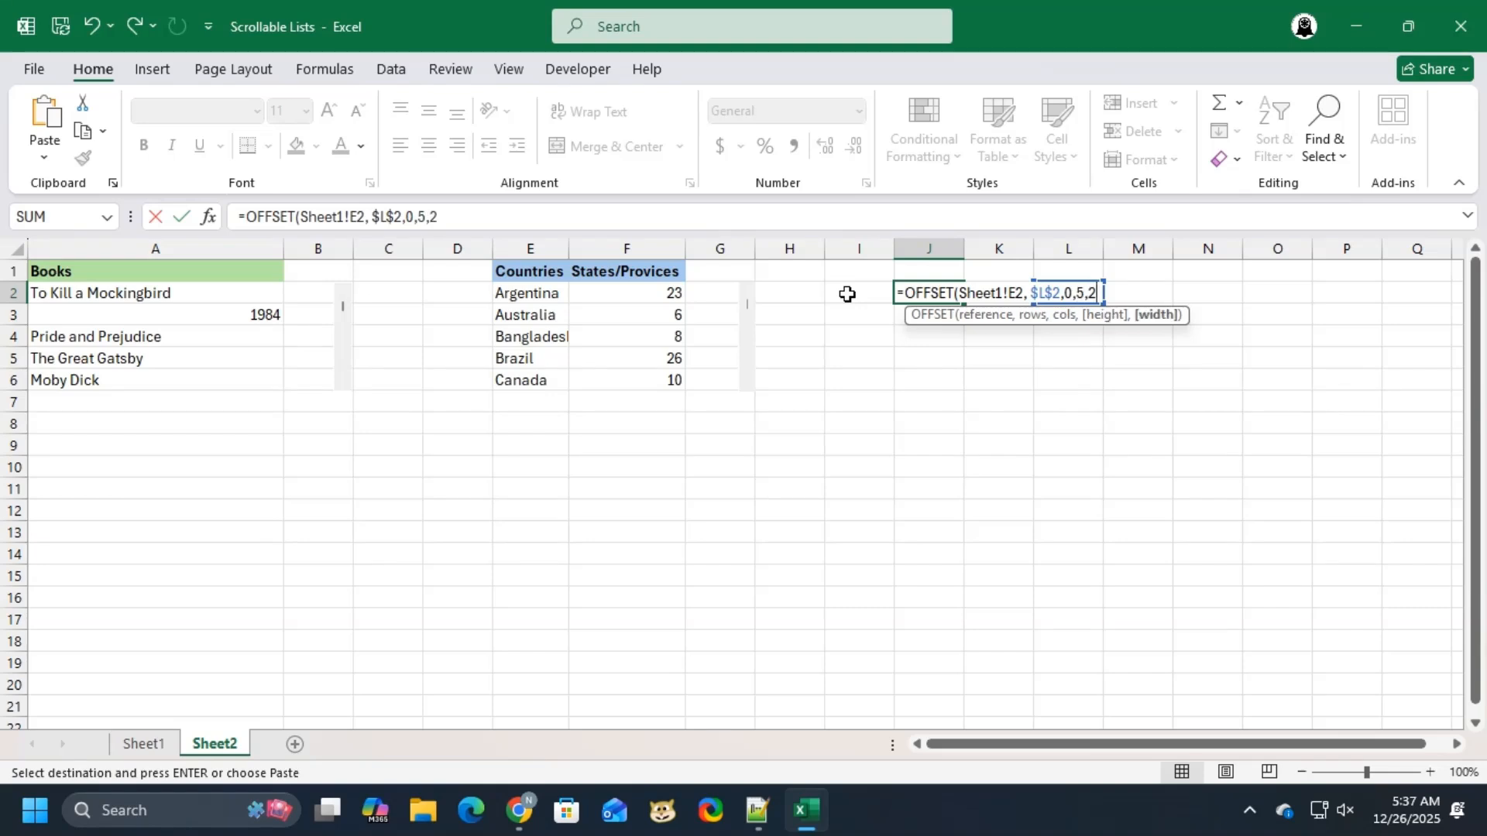
pyautogui.write(')')
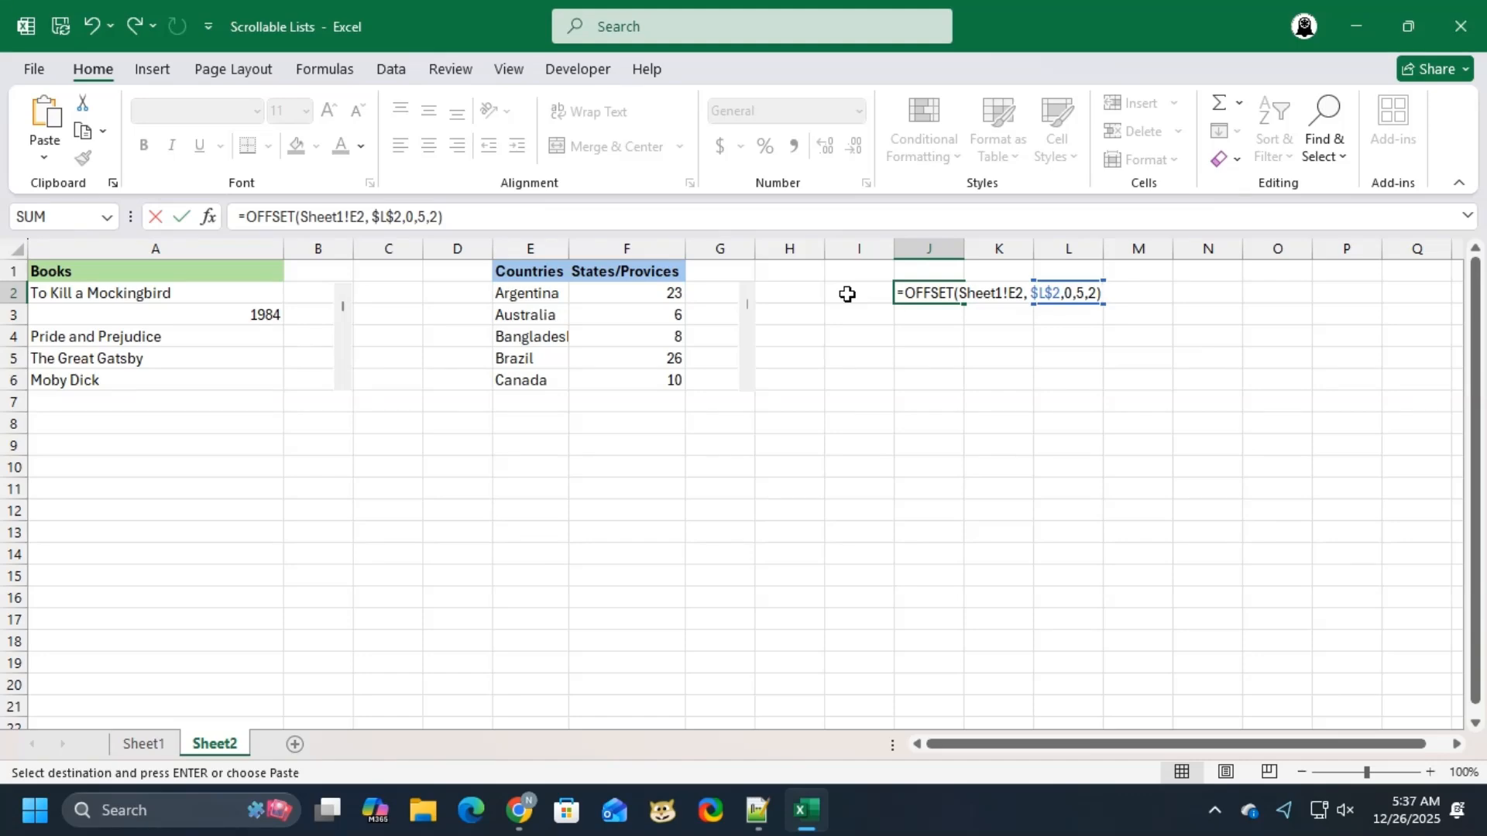
pyautogui.press('Return')
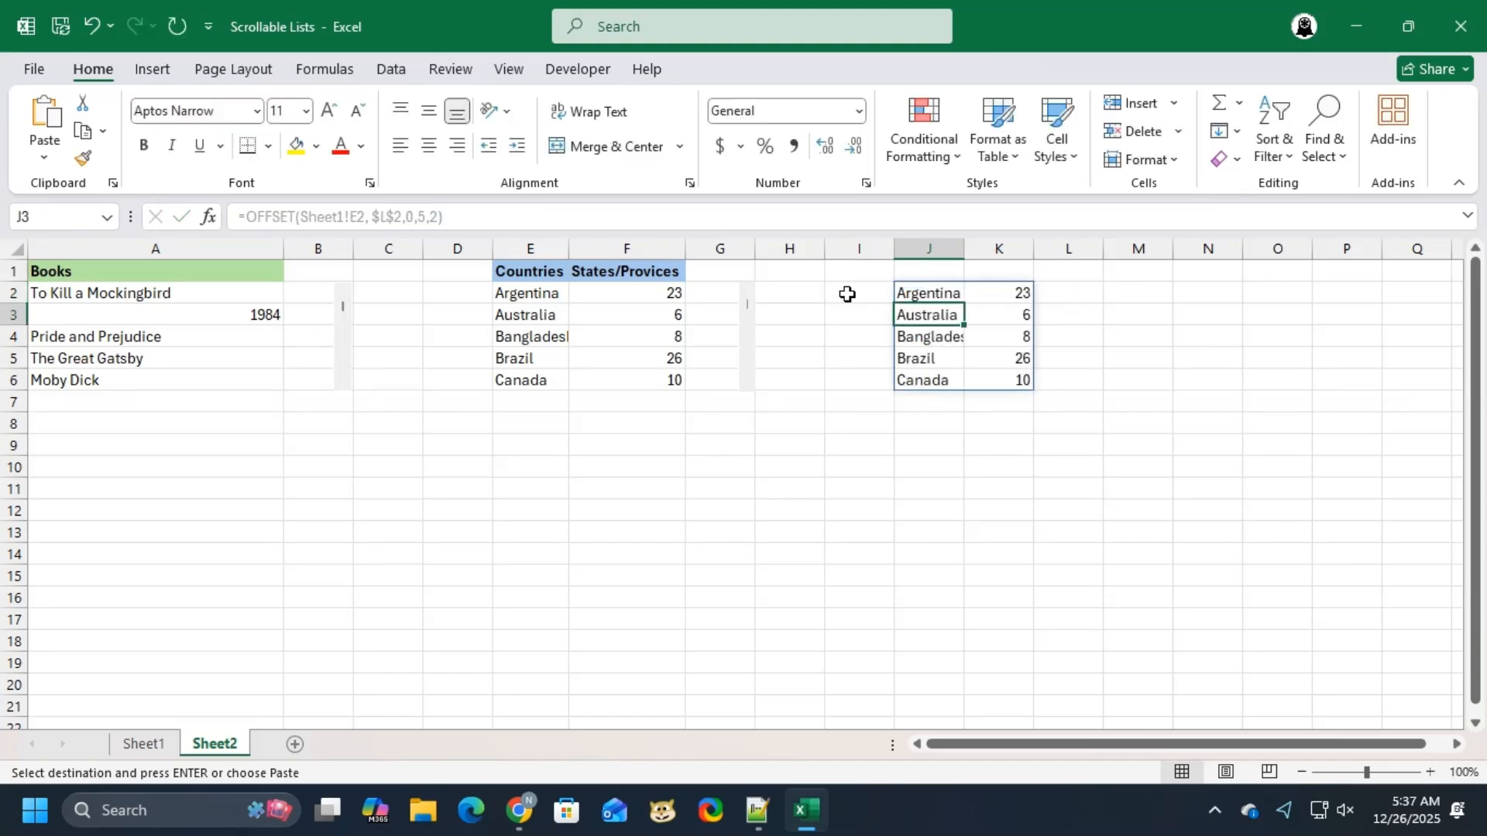
# Step: Test the list in J2:K6 with offsets 1 and 2 in L2, and reset L2 to 0
pyautogui.click(1060, 292)
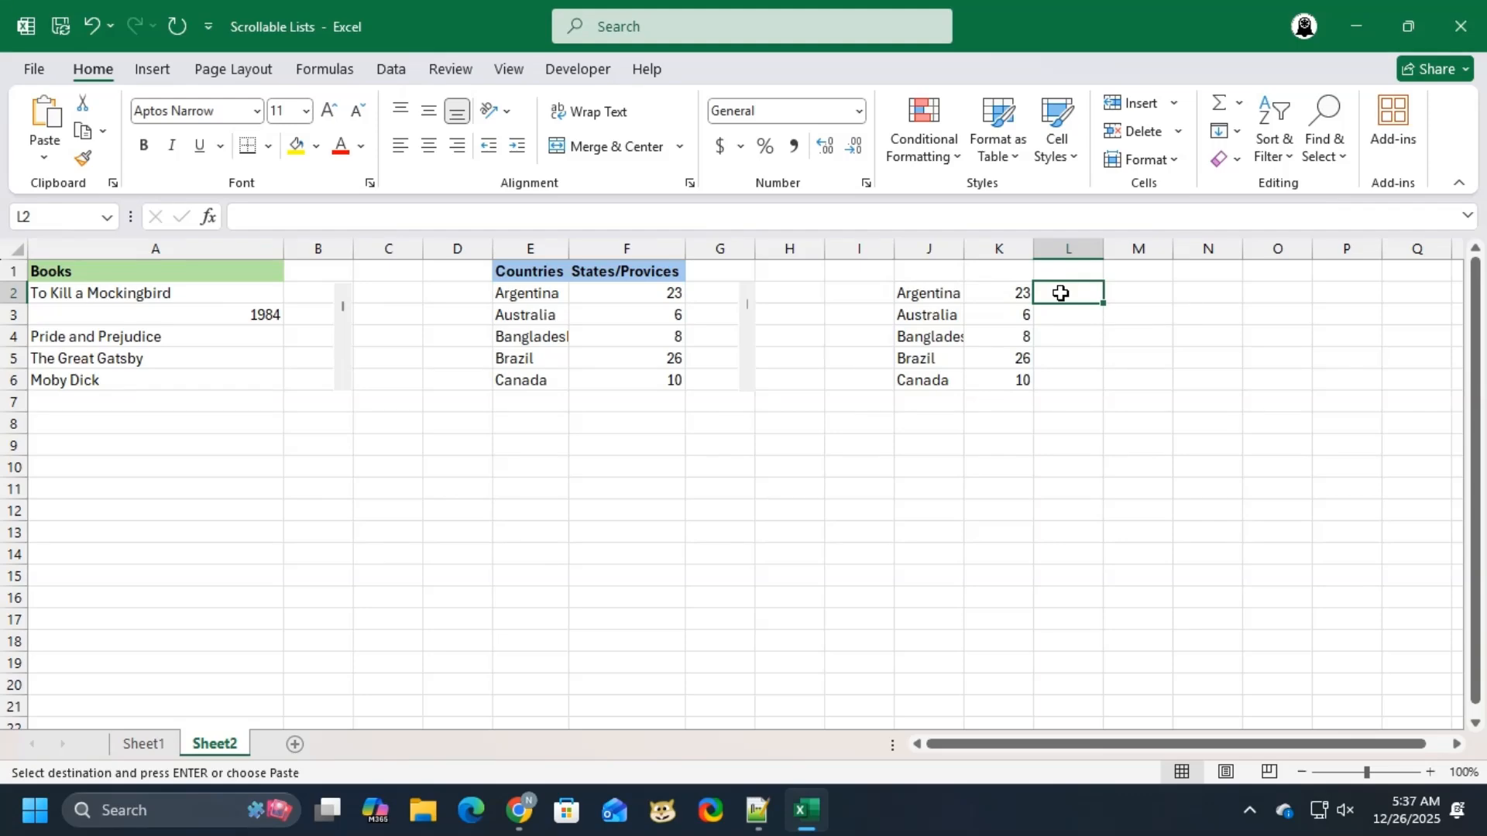
pyautogui.write('1')
pyautogui.press('Return')
pyautogui.press('Up')
pyautogui.write('2')
pyautogui.press('Return')
pyautogui.press('Up')
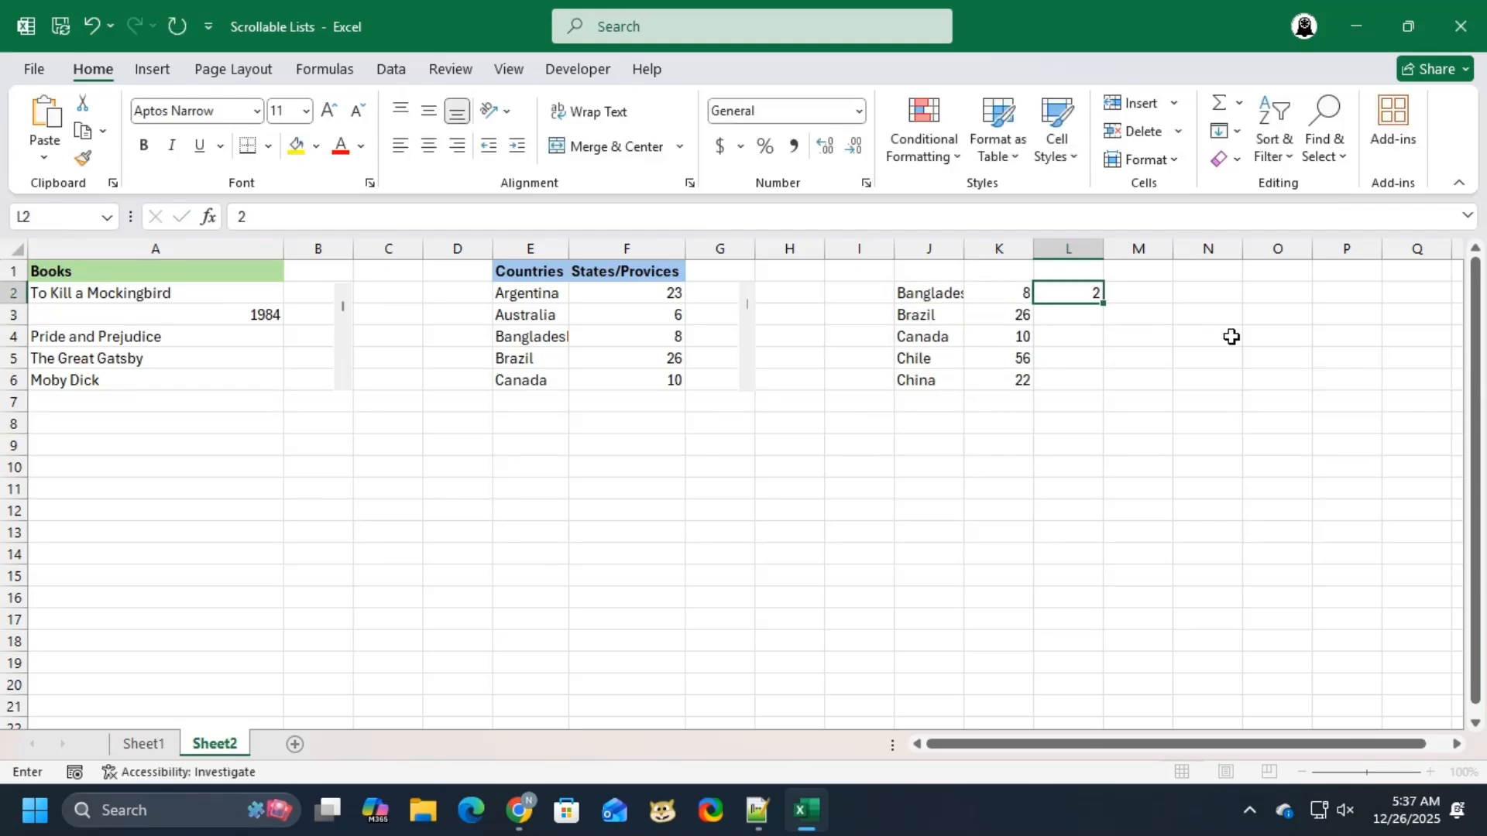
pyautogui.write('0')
pyautogui.press('Return')
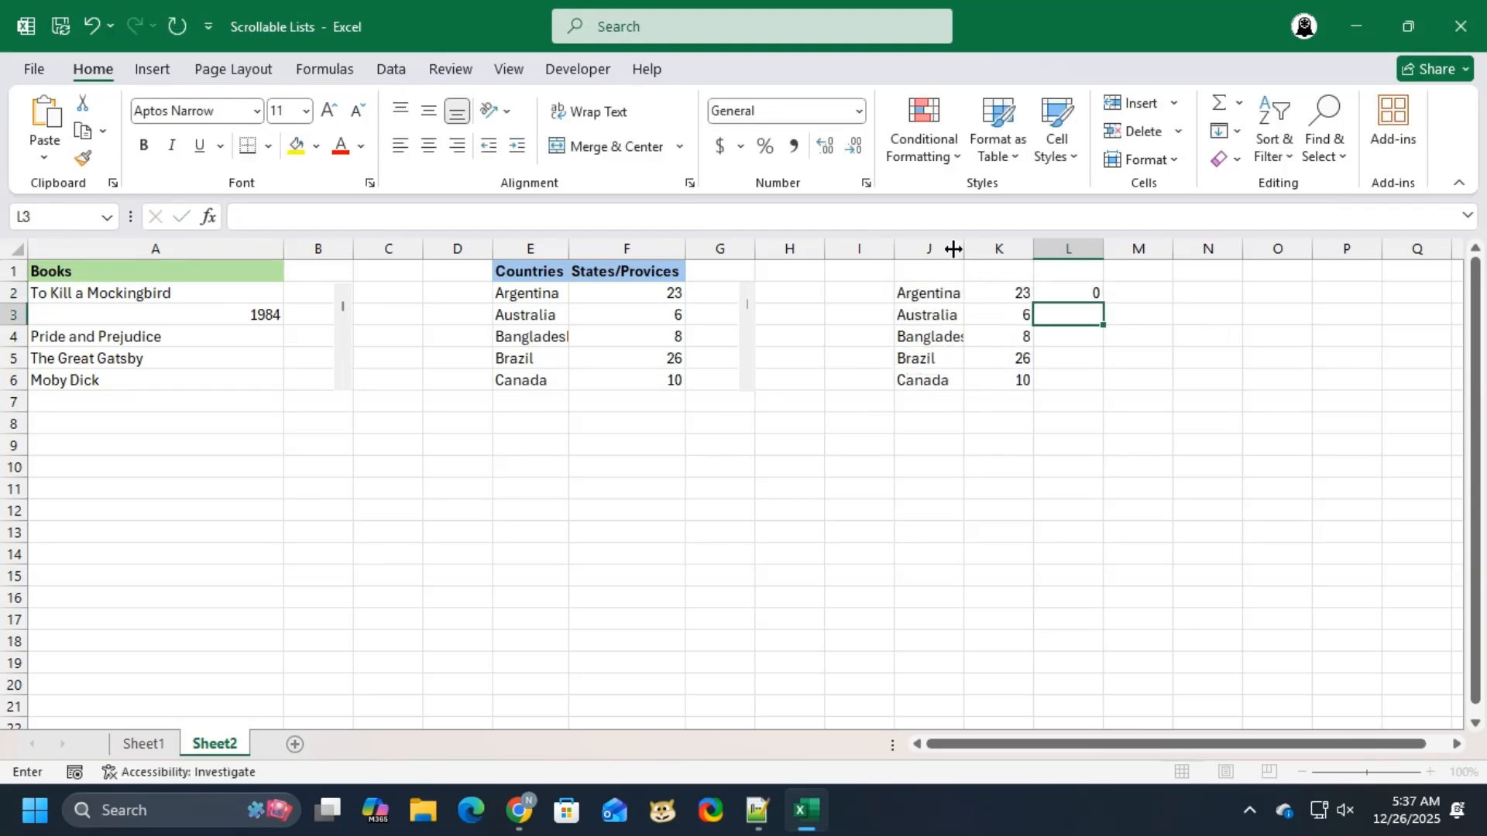
# Step: Draw a vertical form-control scroll bar along the right edge of L2:L6
pyautogui.click(577, 69)
pyautogui.click(497, 141)
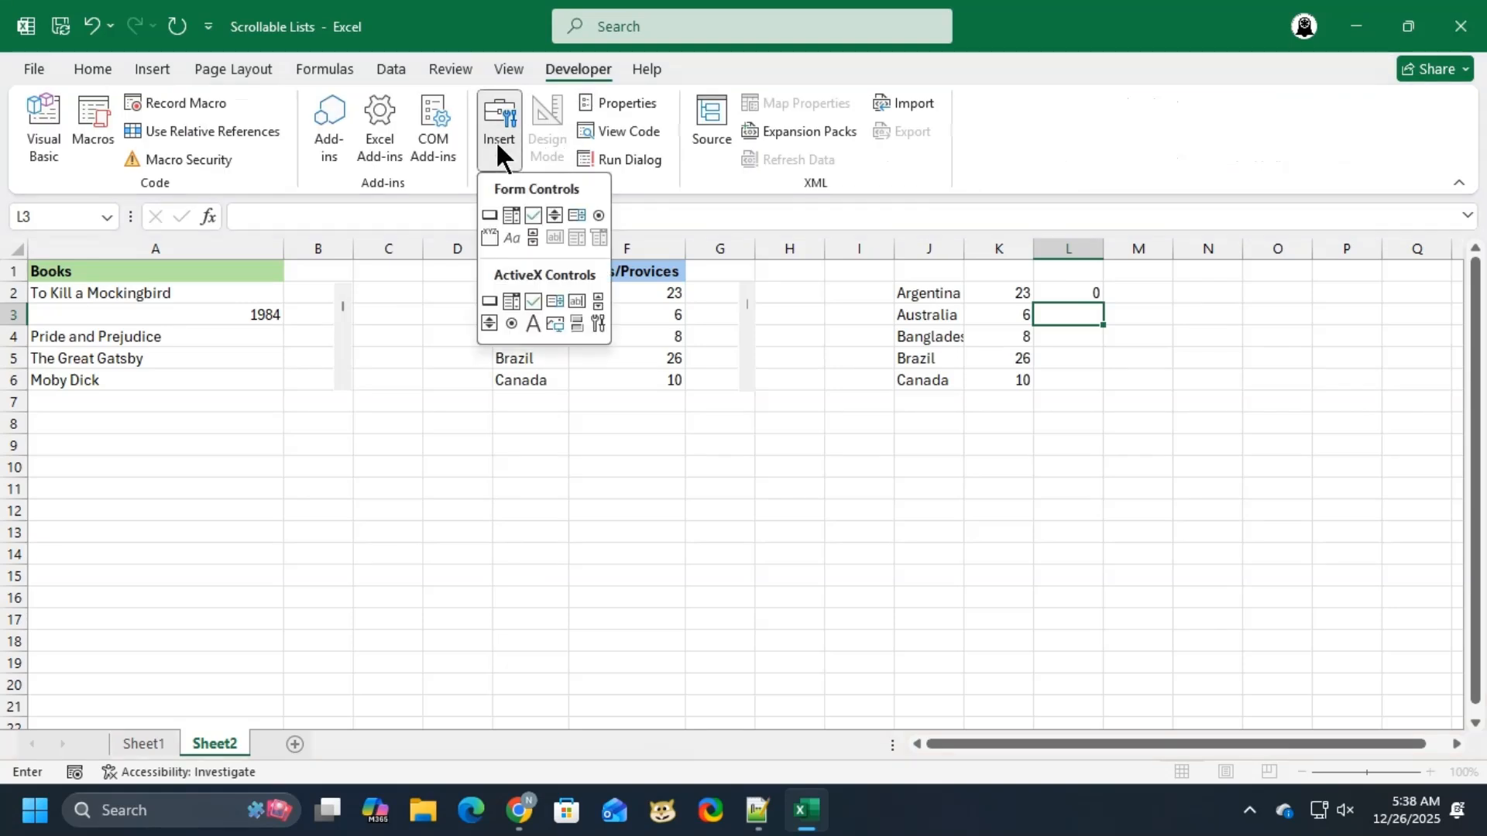
pyautogui.click(533, 238)
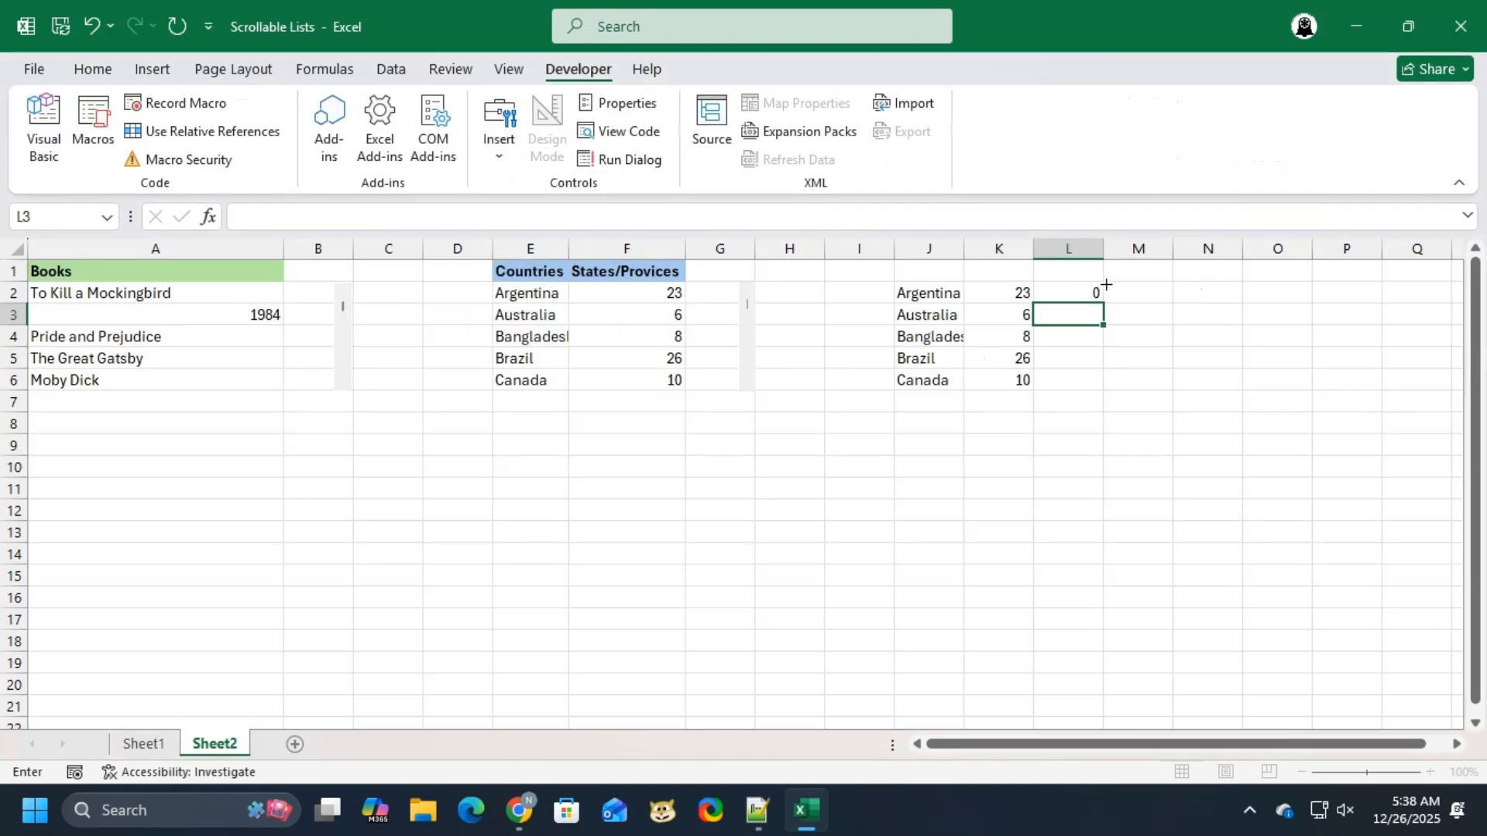
pyautogui.moveTo(1106, 285); pyautogui.dragTo(1086, 388)
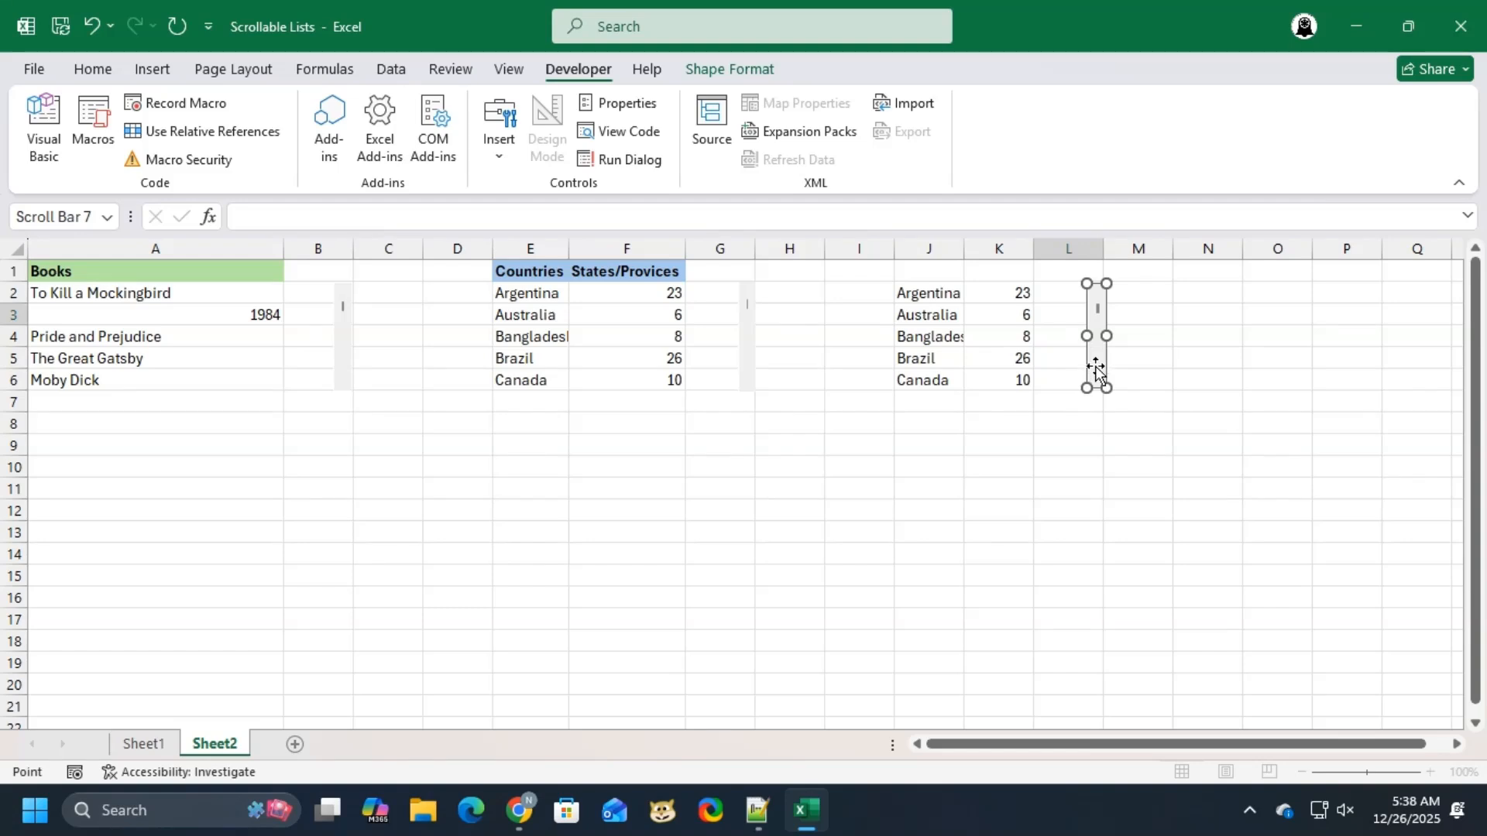
# Step: Set the new scroll bar's maximum value to 35 and link it to cell $L$2
pyautogui.rightClick(1096, 369)
pyautogui.click(1152, 550)
pyautogui.doubleClick(361, 435)
pyautogui.write('35')
pyautogui.click(388, 510)
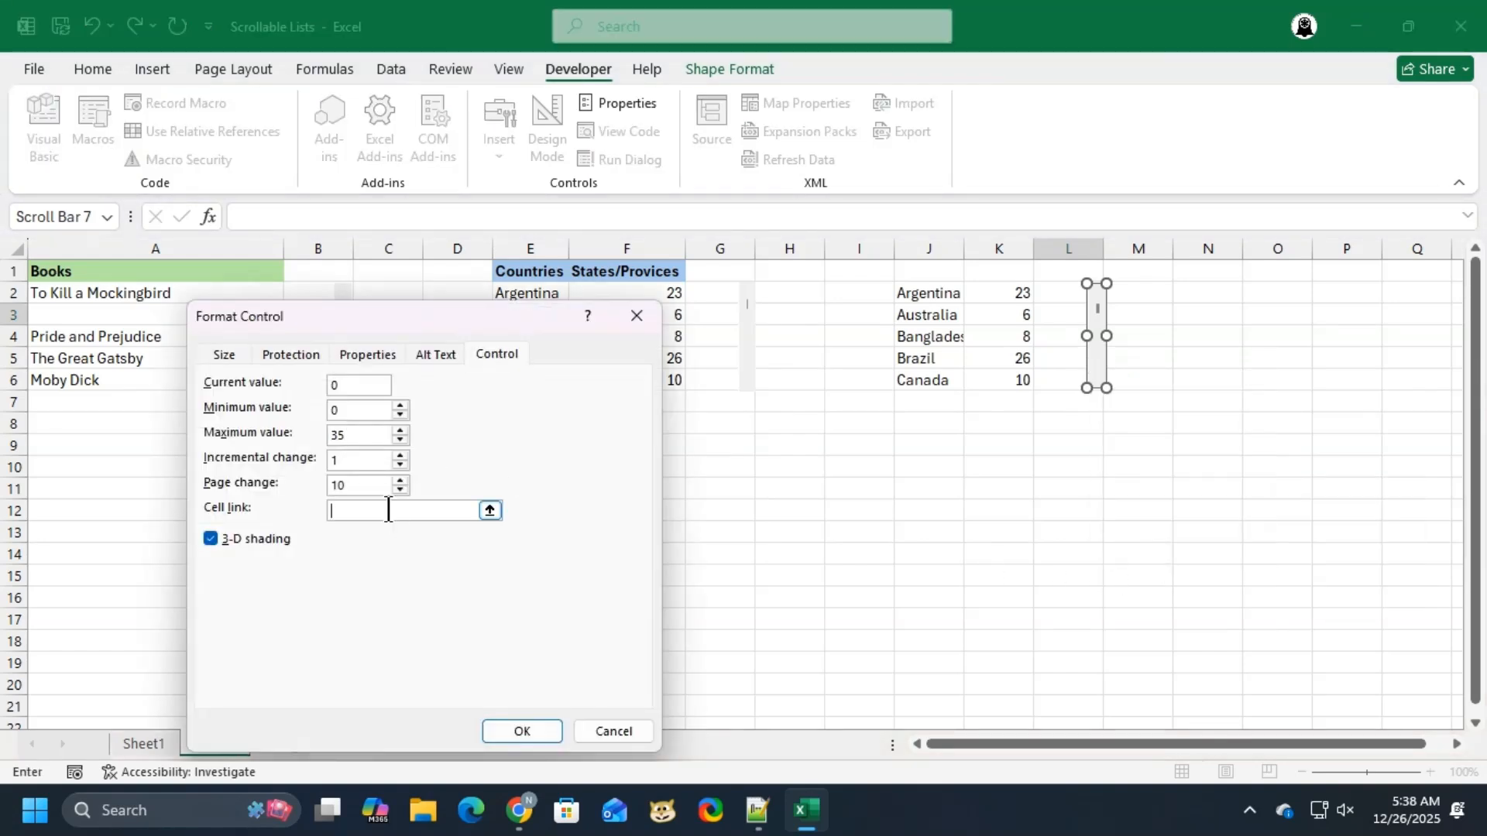
pyautogui.click(1051, 295)
pyautogui.click(522, 726)
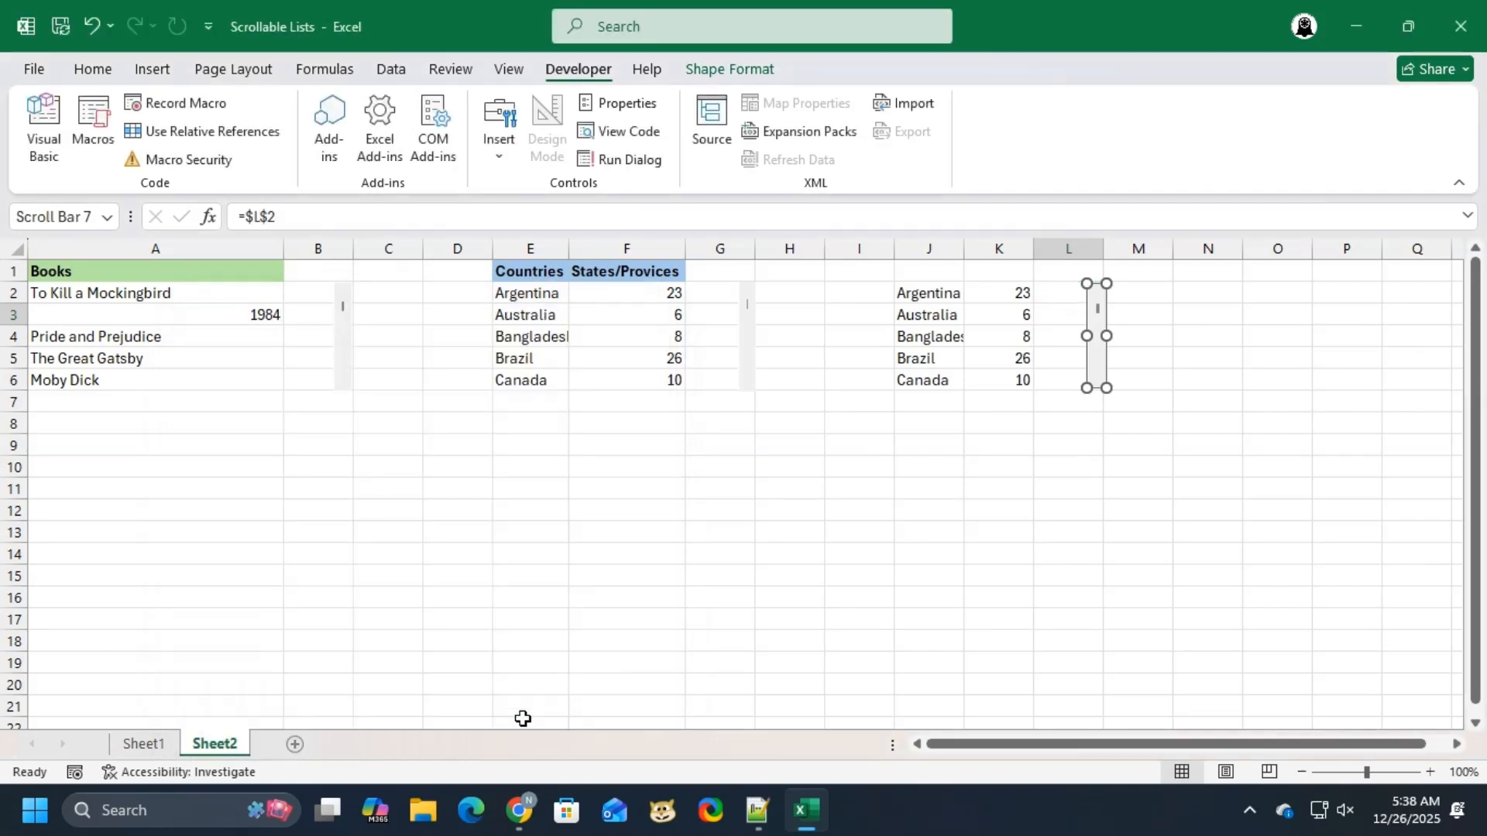
# Step: Test the new scroll bar down and up, and compare its list's scrolling with the Countries list
pyautogui.click(1143, 380)
pyautogui.click(1098, 381)
pyautogui.click(1099, 381)
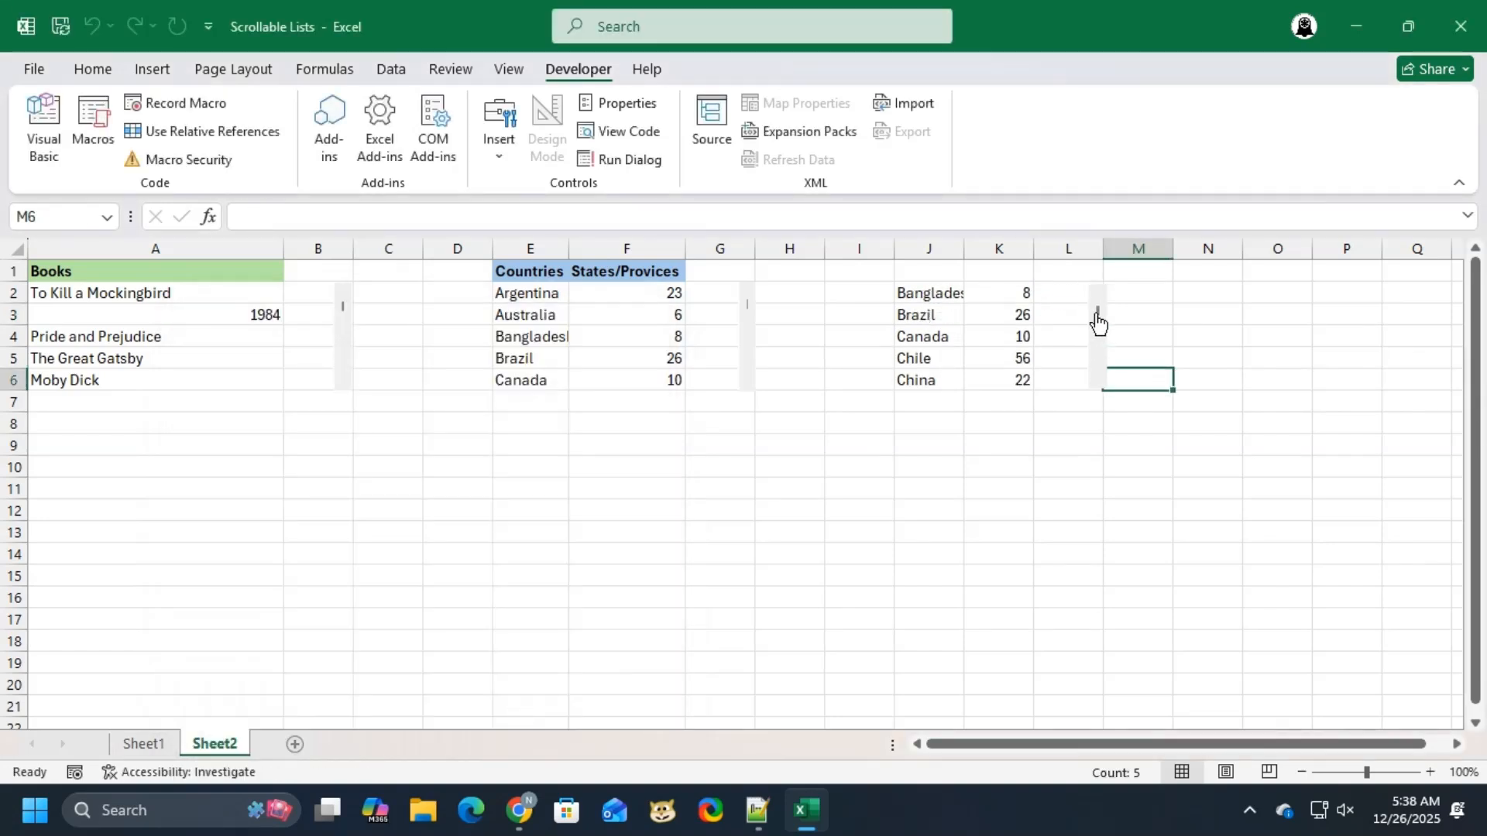
pyautogui.doubleClick(1097, 289)
pyautogui.click(749, 389)
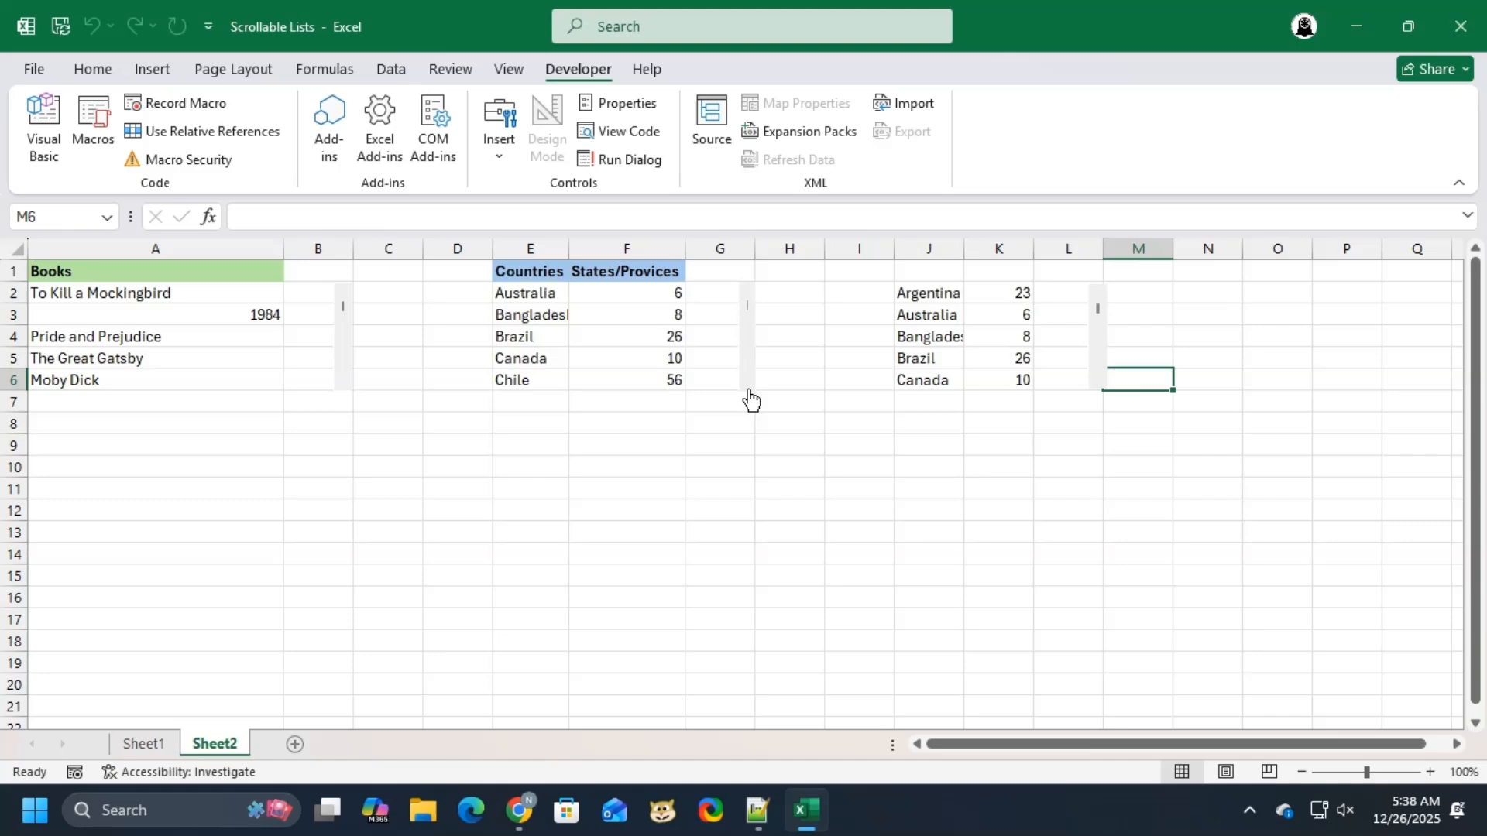
pyautogui.click(1098, 387)
pyautogui.click(748, 397)
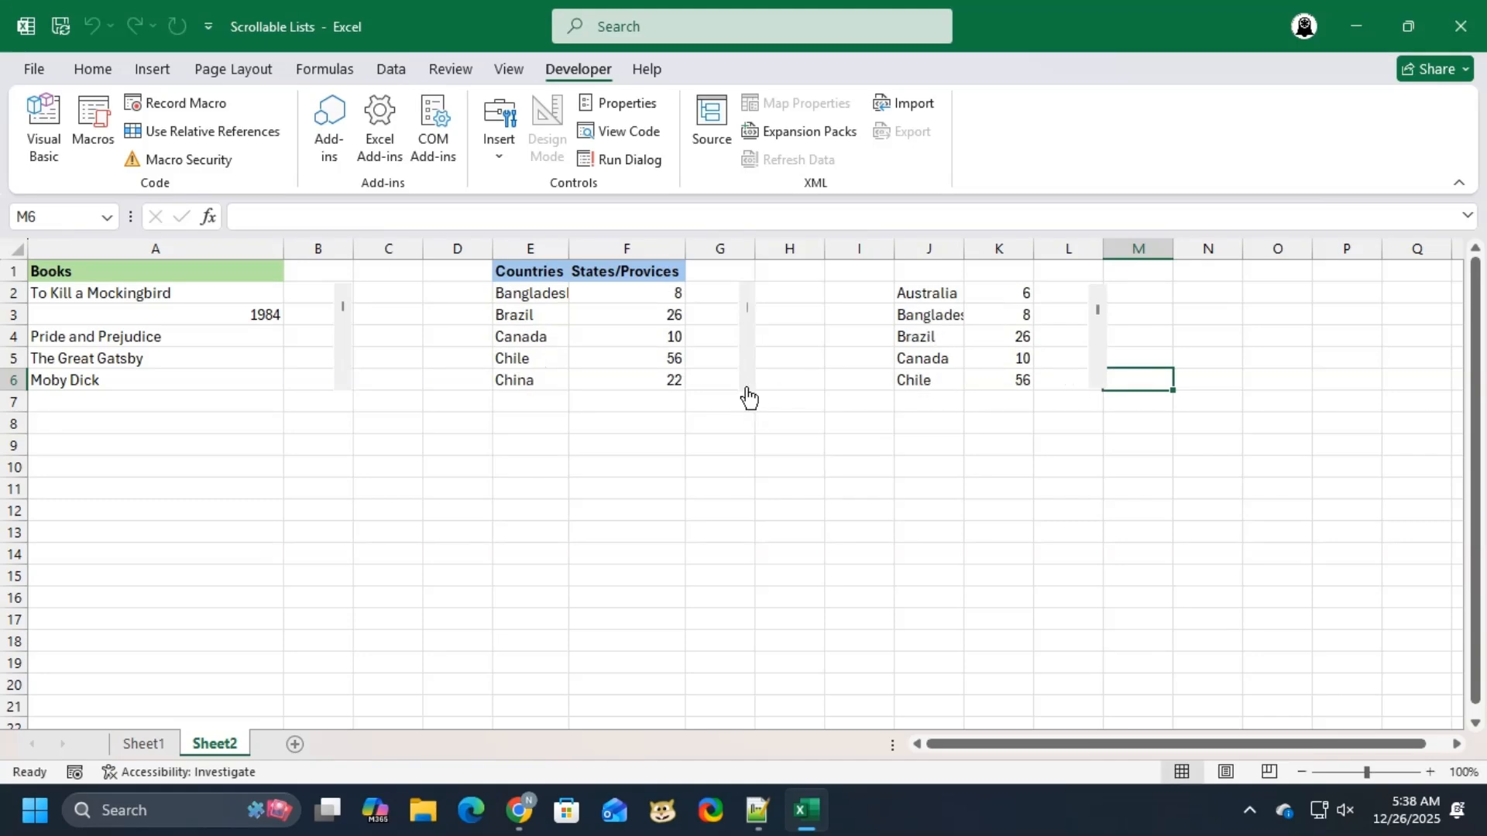